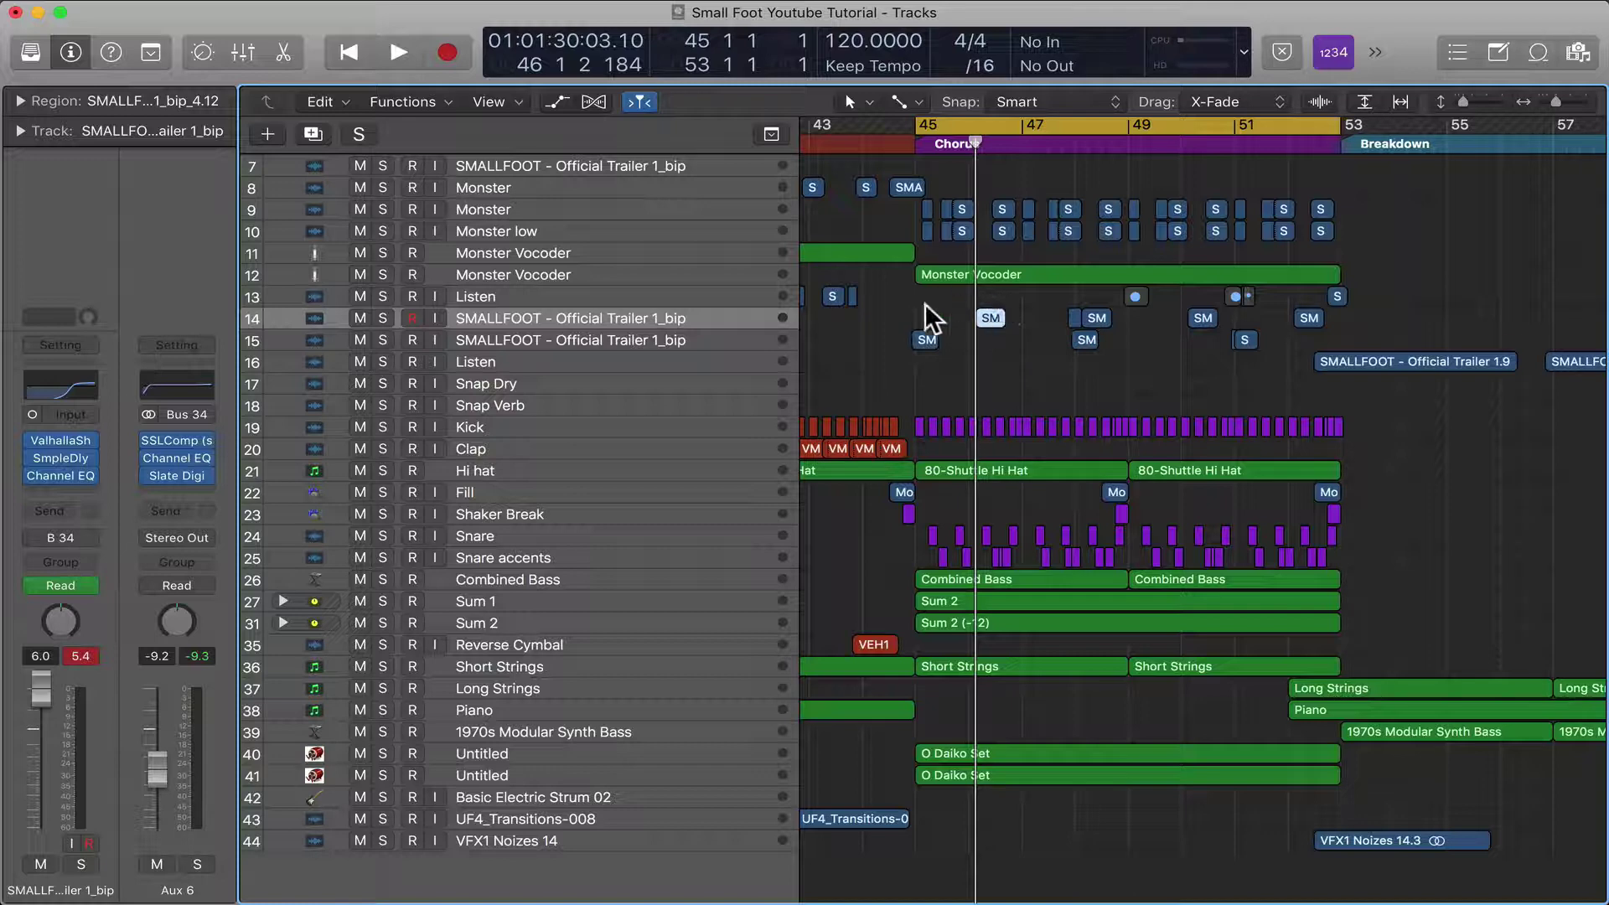
Step: Deselect the highlighted region and play back the Chorus in the full mix
{"action": "left_click", "coordinate": [945, 306]}
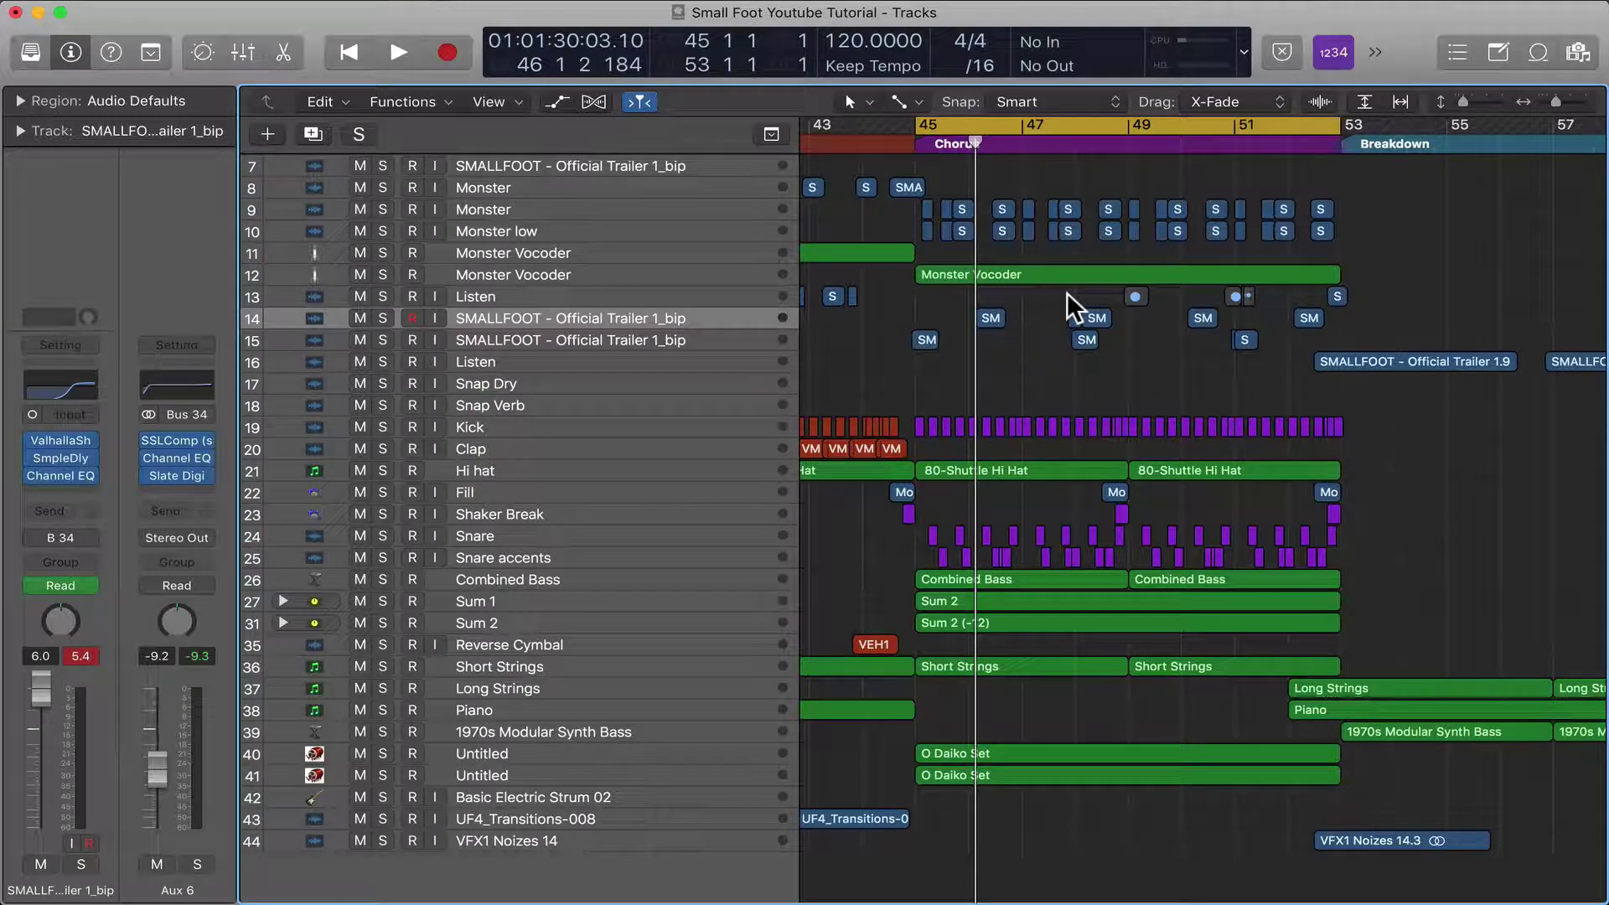
{"action": "key", "text": "space"}
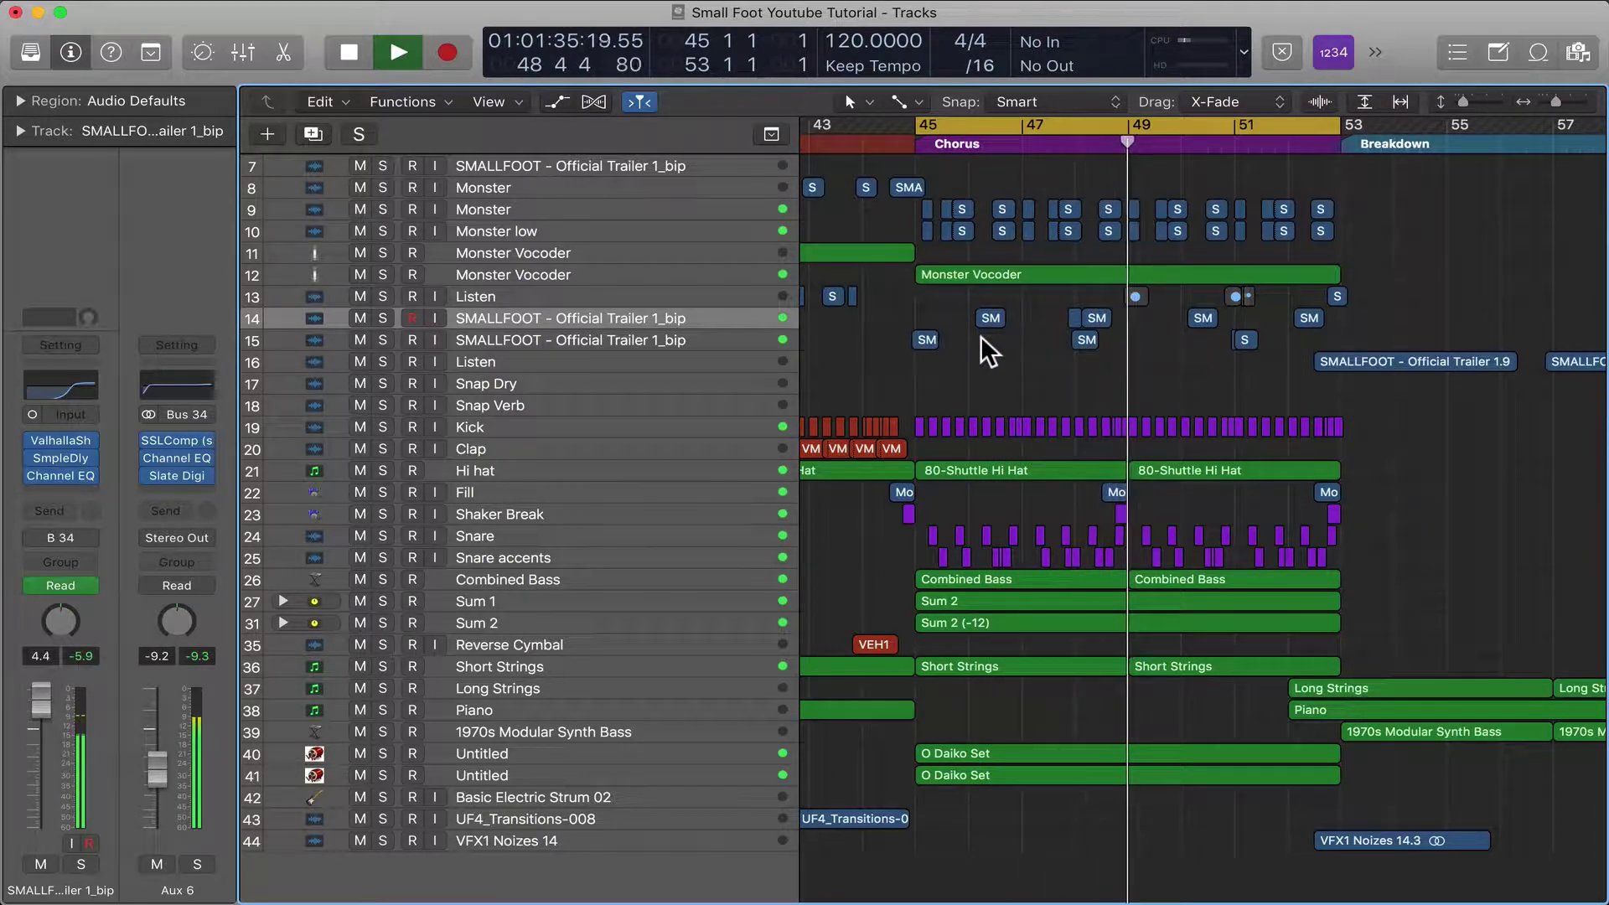
{"action": "key", "text": "space"}
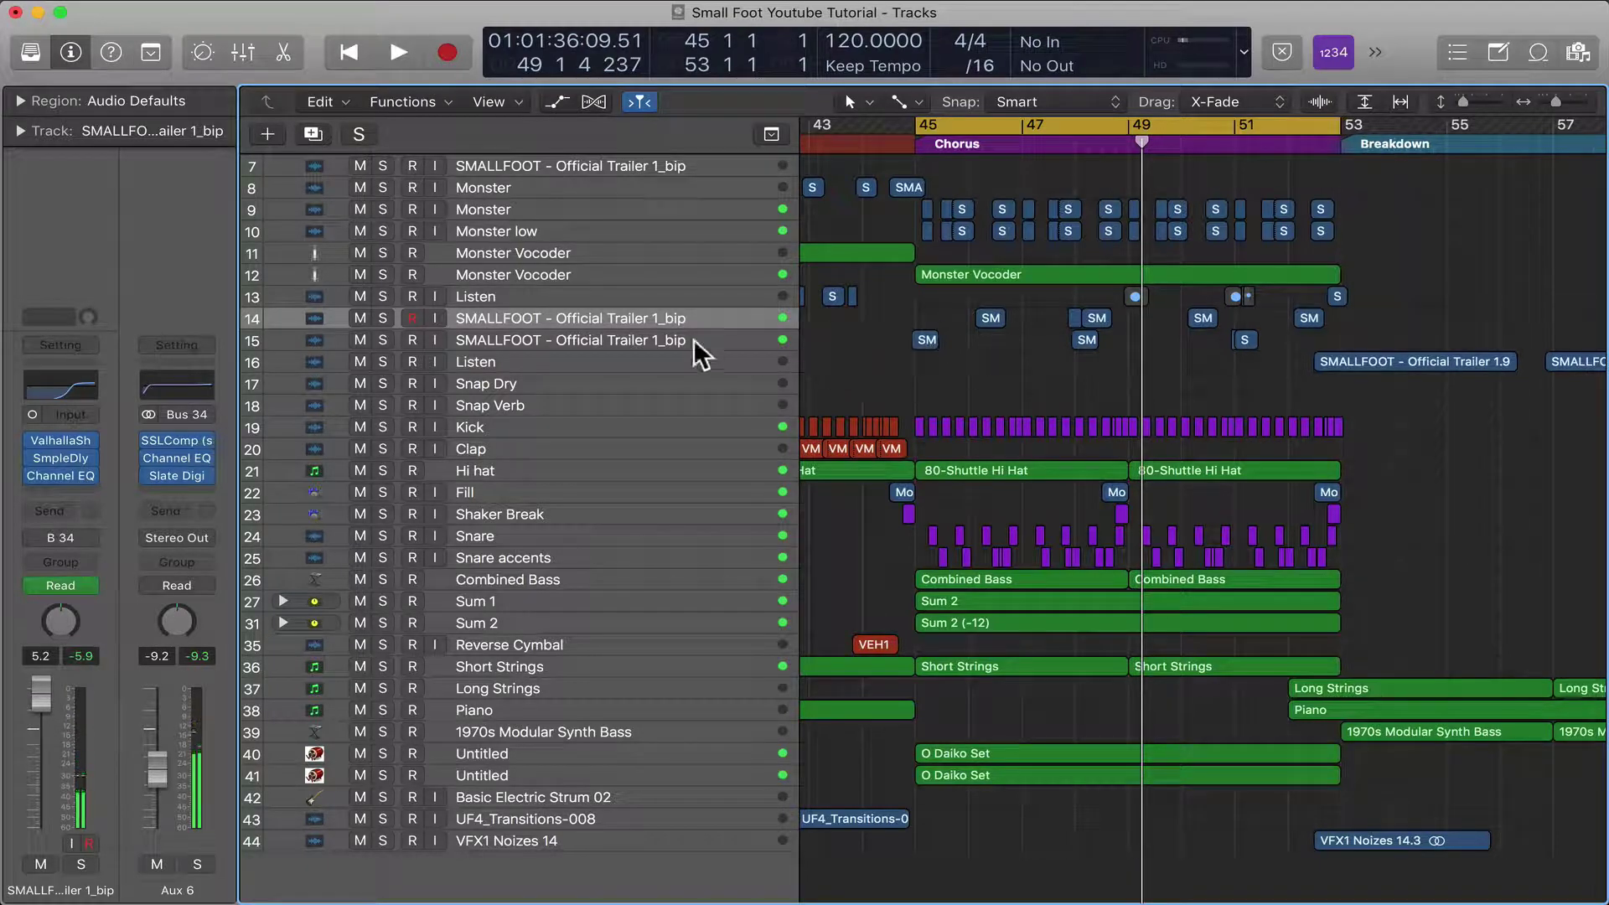
Step: Solo the SMALLFOOT vocal on track 14 and listen to it in the Chorus
{"action": "left_click", "coordinate": [528, 316]}
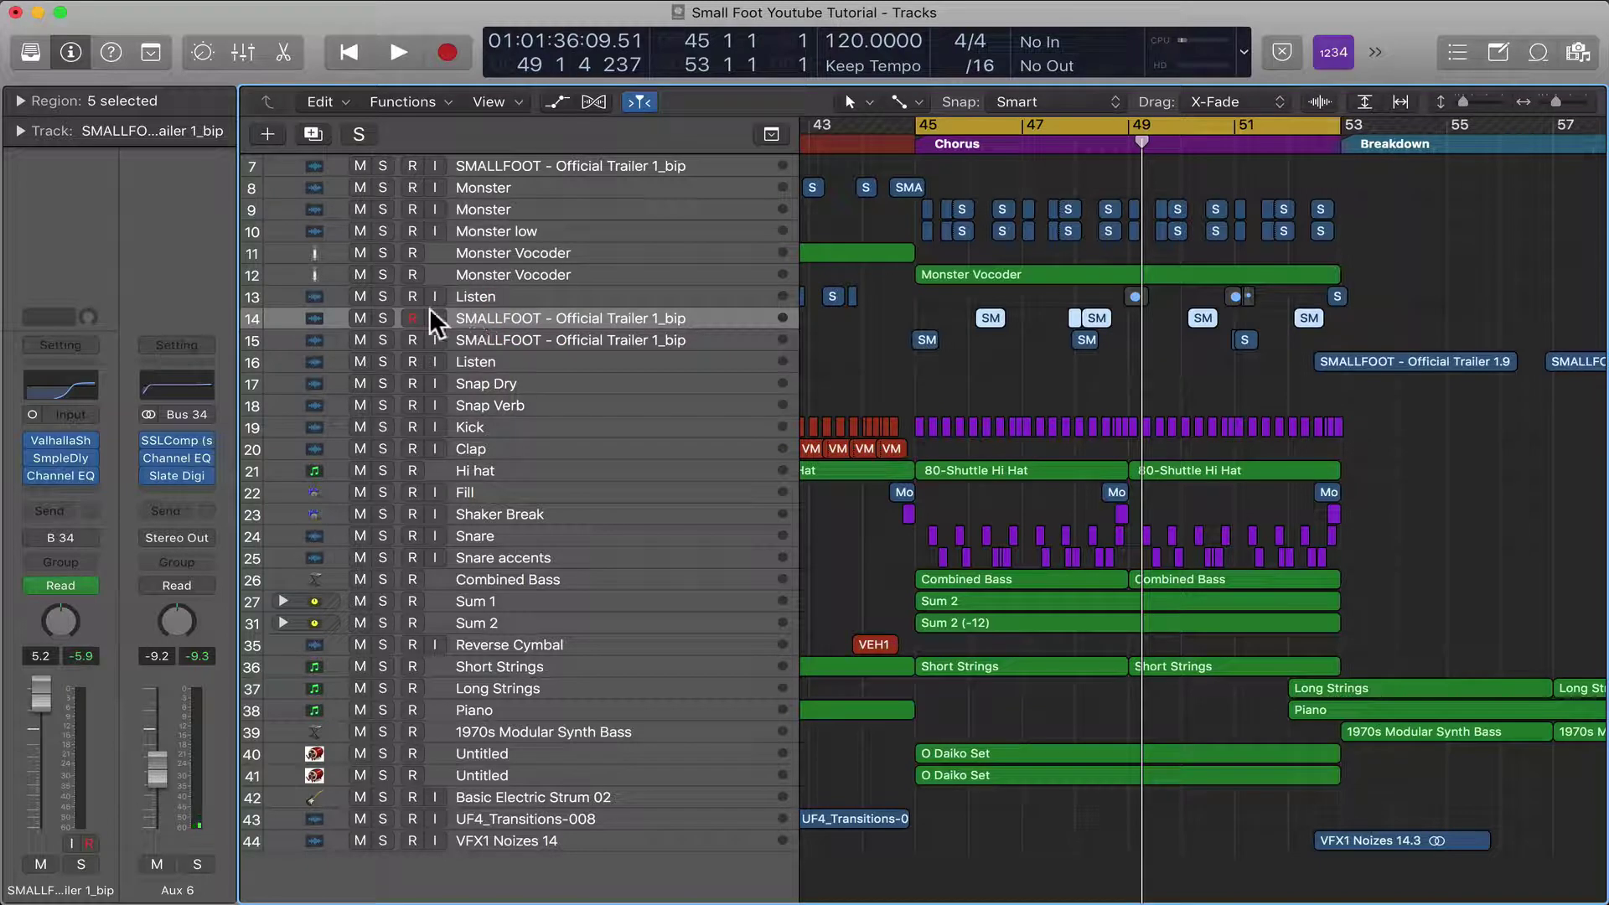
{"action": "left_click", "coordinate": [383, 318]}
{"action": "key", "text": "space"}
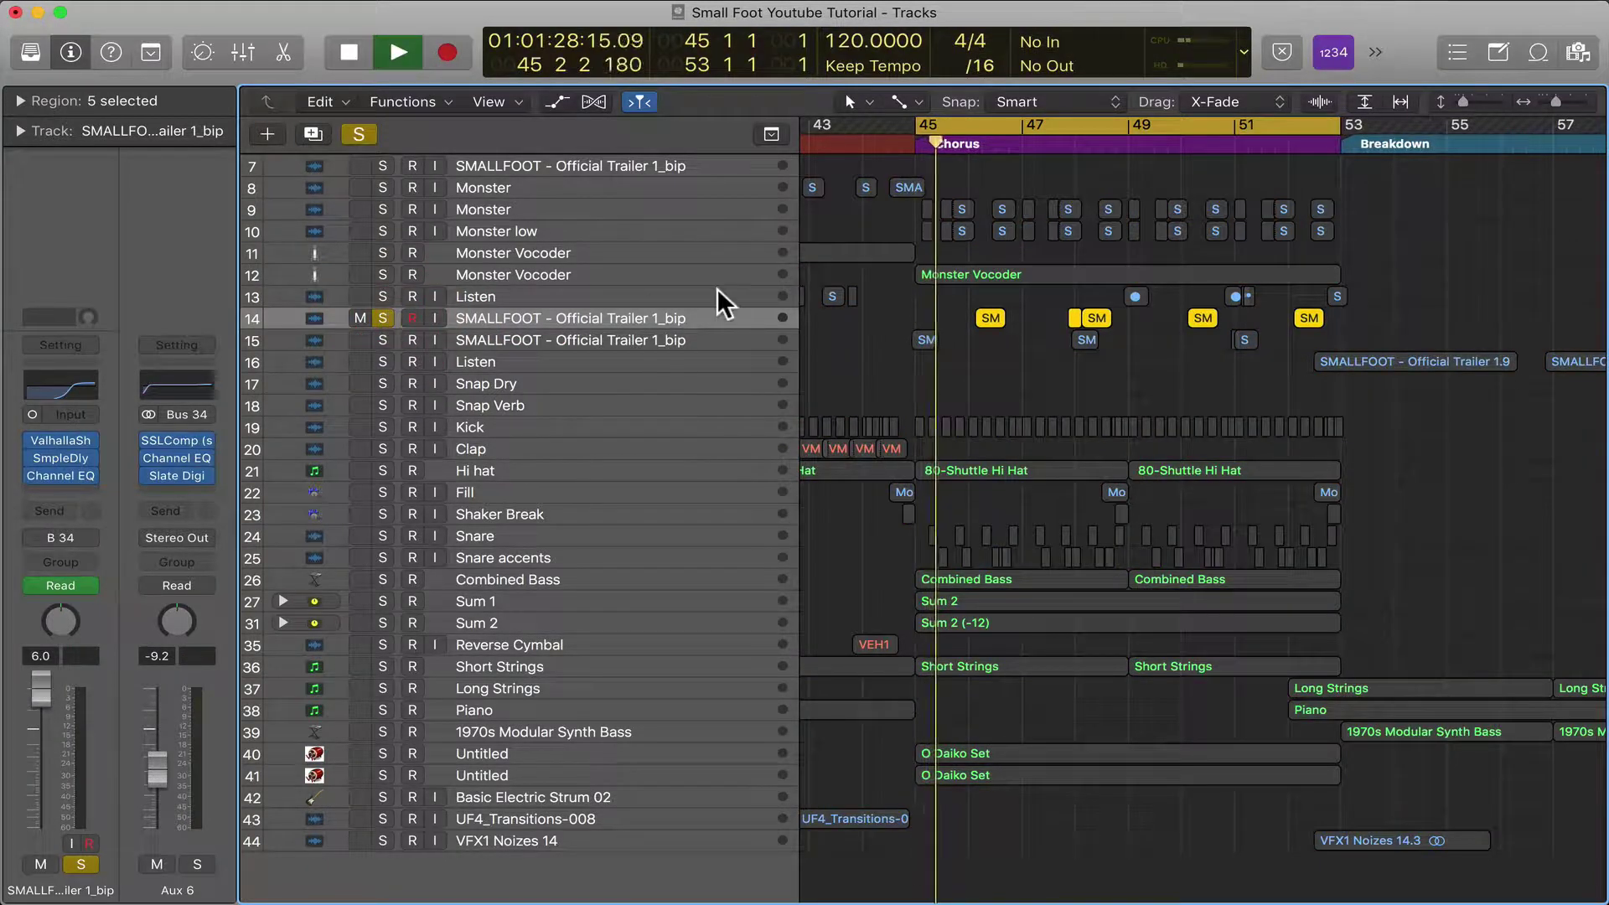
{"action": "key", "text": "space"}
Step: Turn off the Chorus cycle range and select the first track 14 region, near bar 46
{"action": "left_click", "coordinate": [1044, 124]}
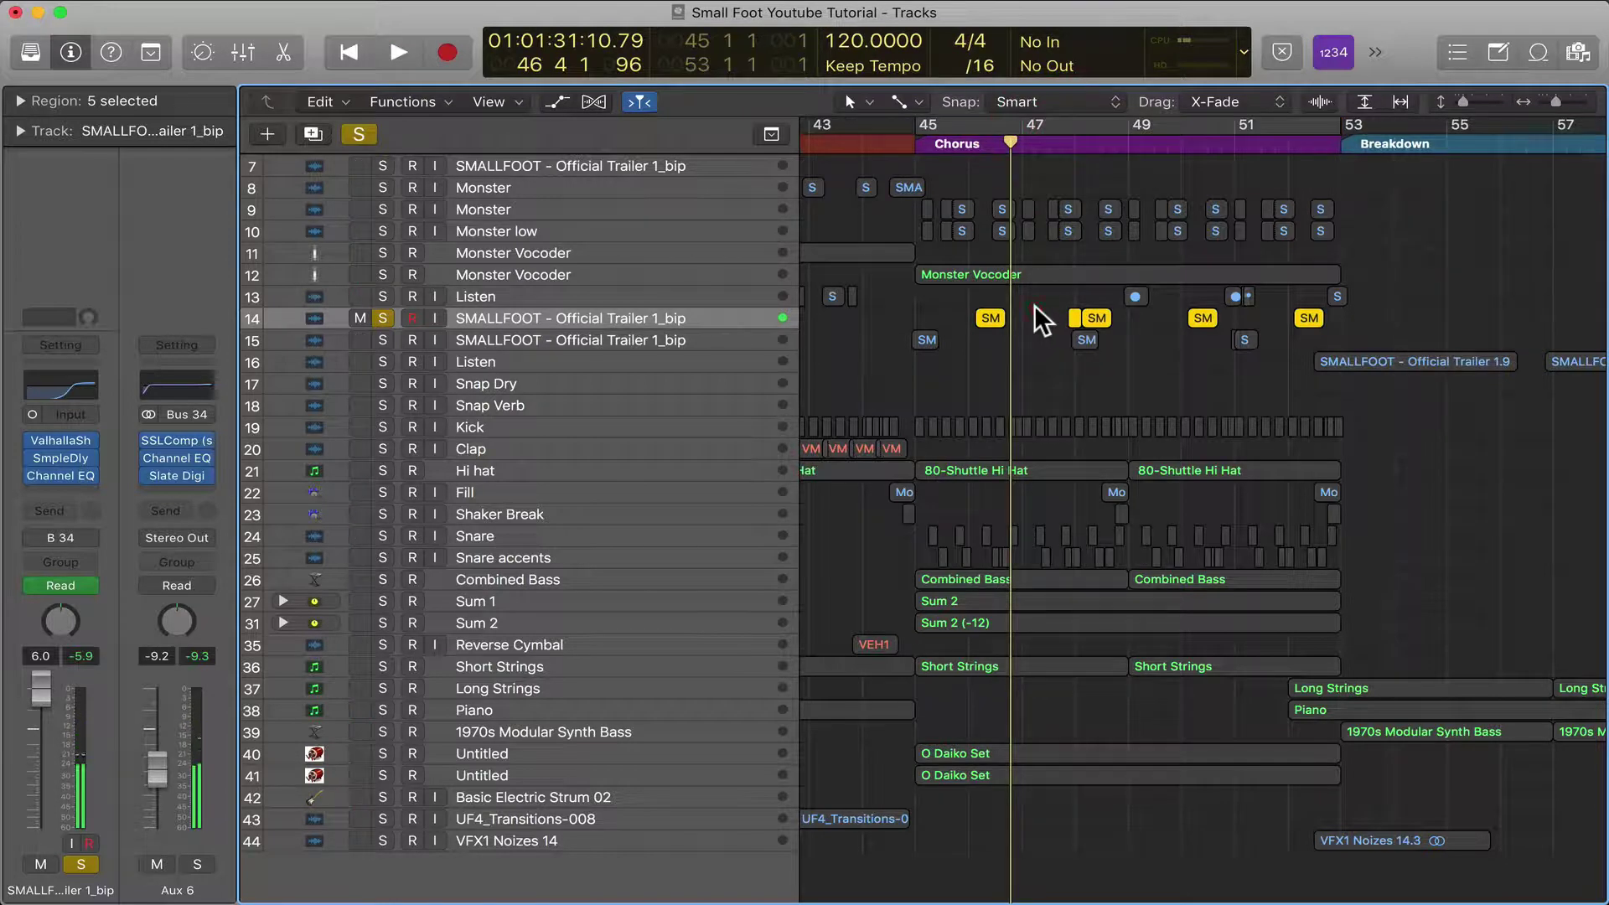
{"action": "left_click", "coordinate": [1034, 304]}
{"action": "left_click", "coordinate": [985, 316]}
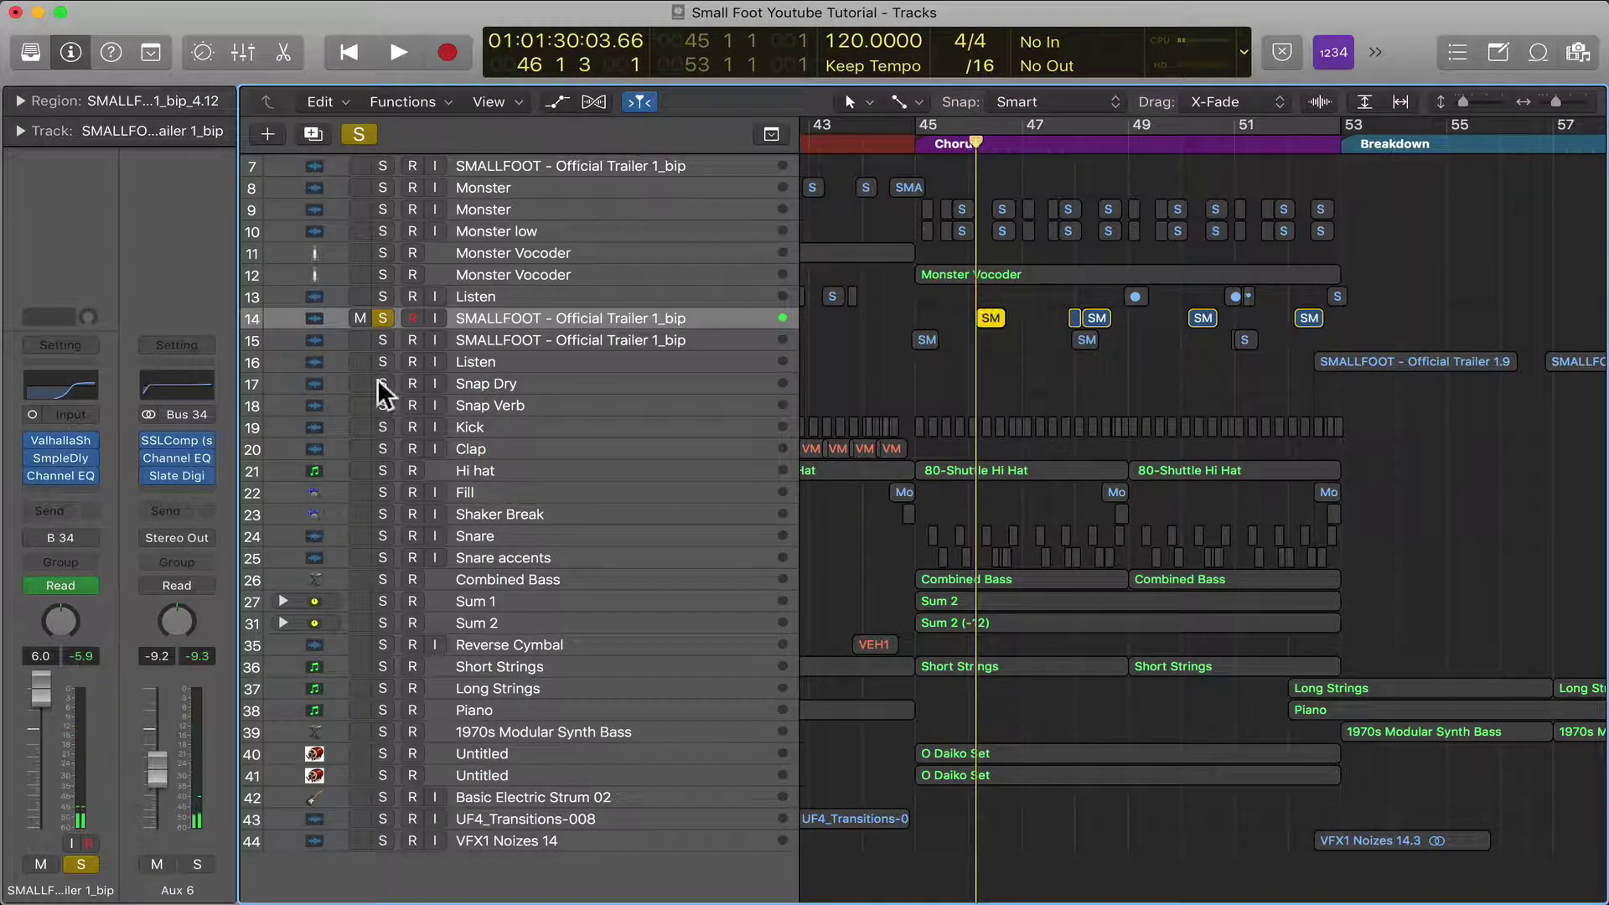
Step: Boost the 5200 Hz band of track 14's Channel EQ to +24.0 dB and close the plug-in window
{"action": "left_click", "coordinate": [51, 478]}
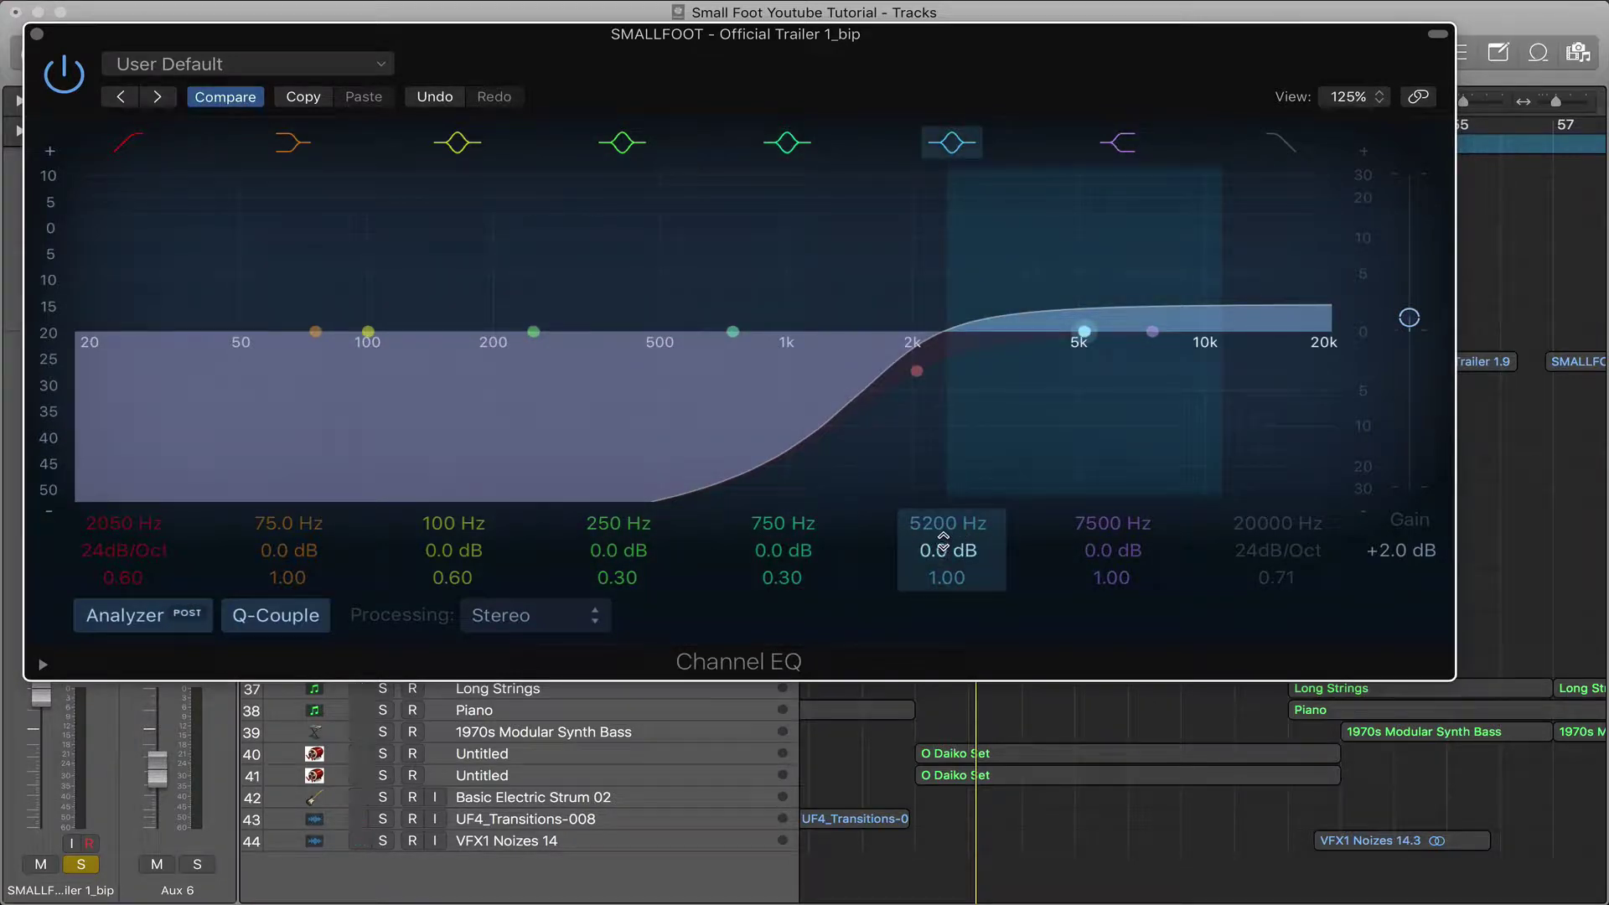
{"action": "scroll", "coordinate": [945, 545], "scroll_direction": "up", "scroll_amount": 4}
{"action": "scroll", "coordinate": [944, 549], "scroll_direction": "up", "scroll_amount": 3}
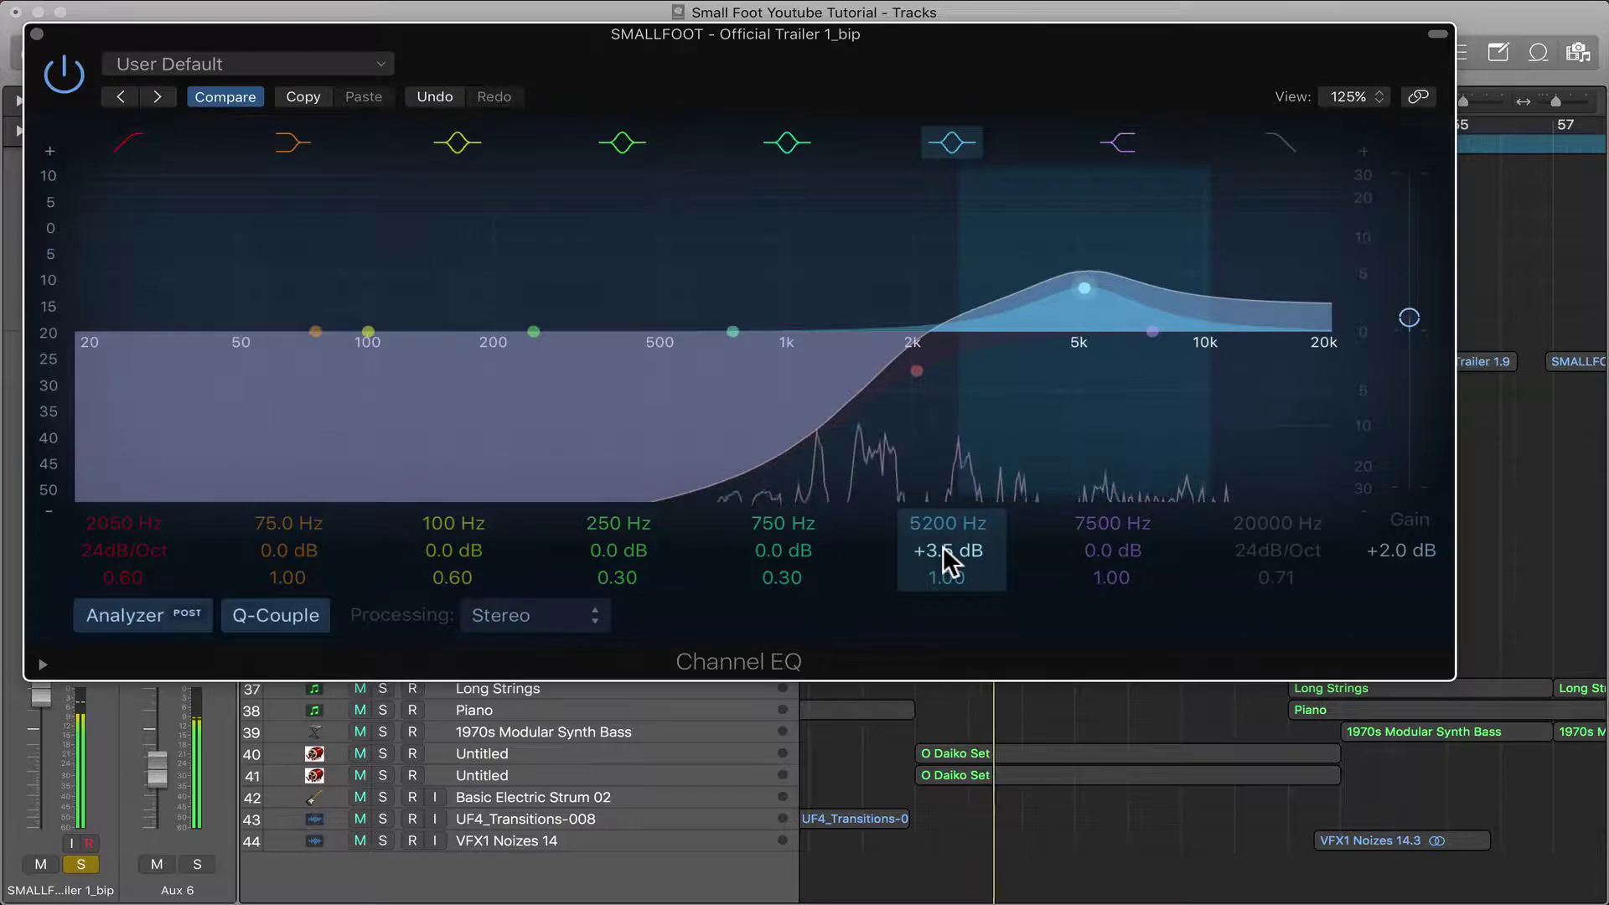
{"action": "scroll", "coordinate": [943, 546], "scroll_direction": "up", "scroll_amount": 8}
{"action": "scroll", "coordinate": [943, 546], "scroll_direction": "up", "scroll_amount": 2}
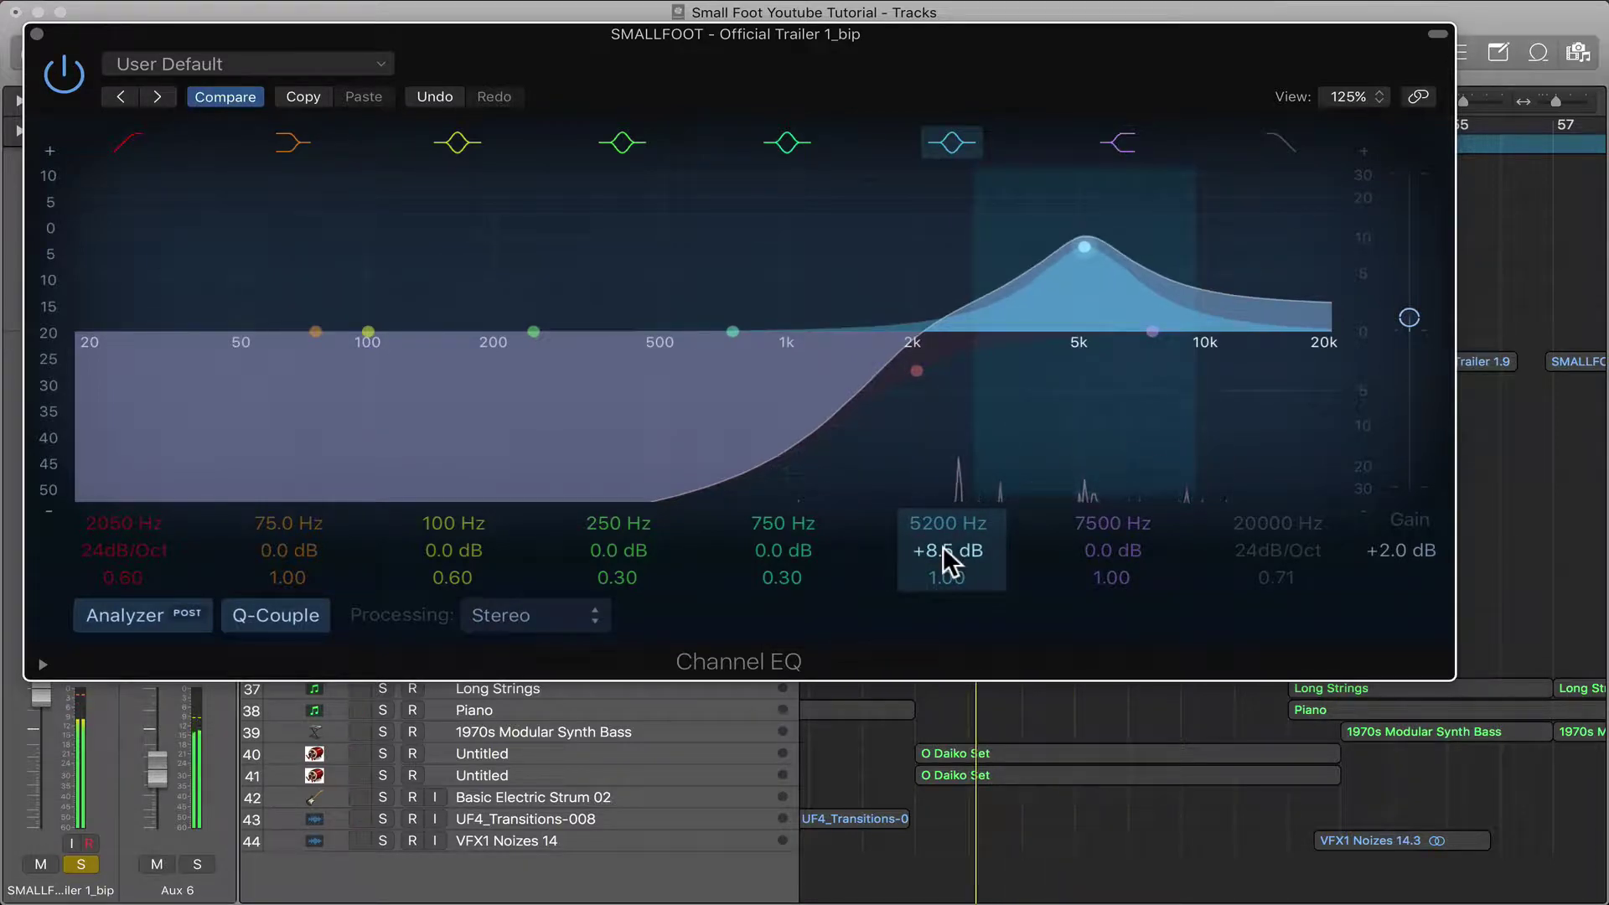
{"action": "scroll", "coordinate": [948, 554], "scroll_direction": "up", "scroll_amount": 9}
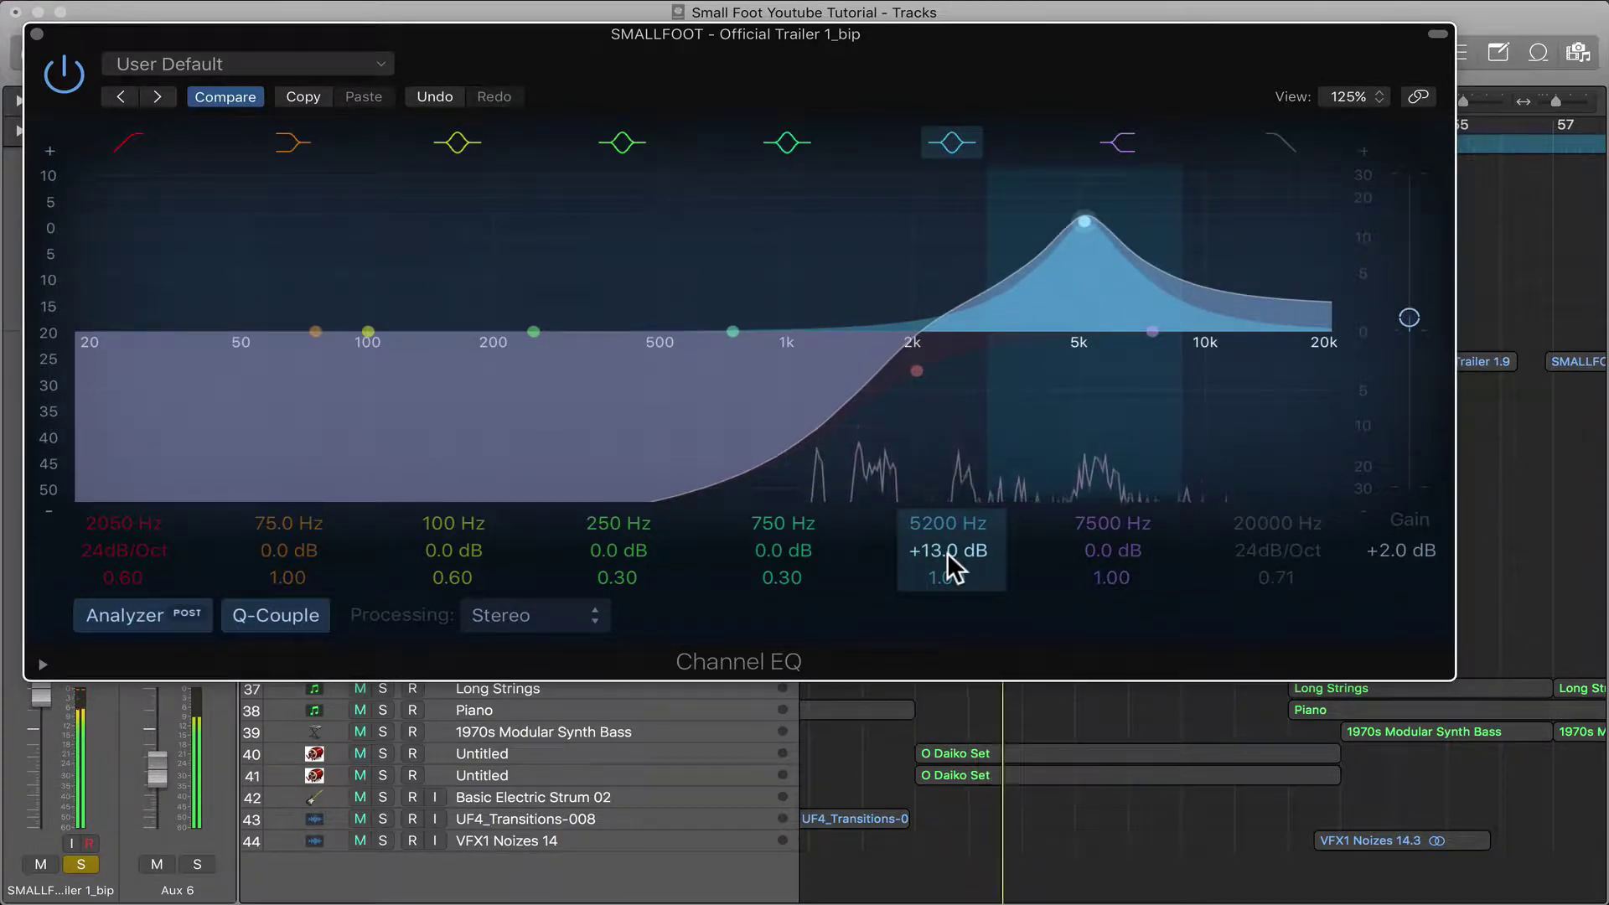
{"action": "scroll", "coordinate": [942, 543], "scroll_direction": "up", "scroll_amount": 15}
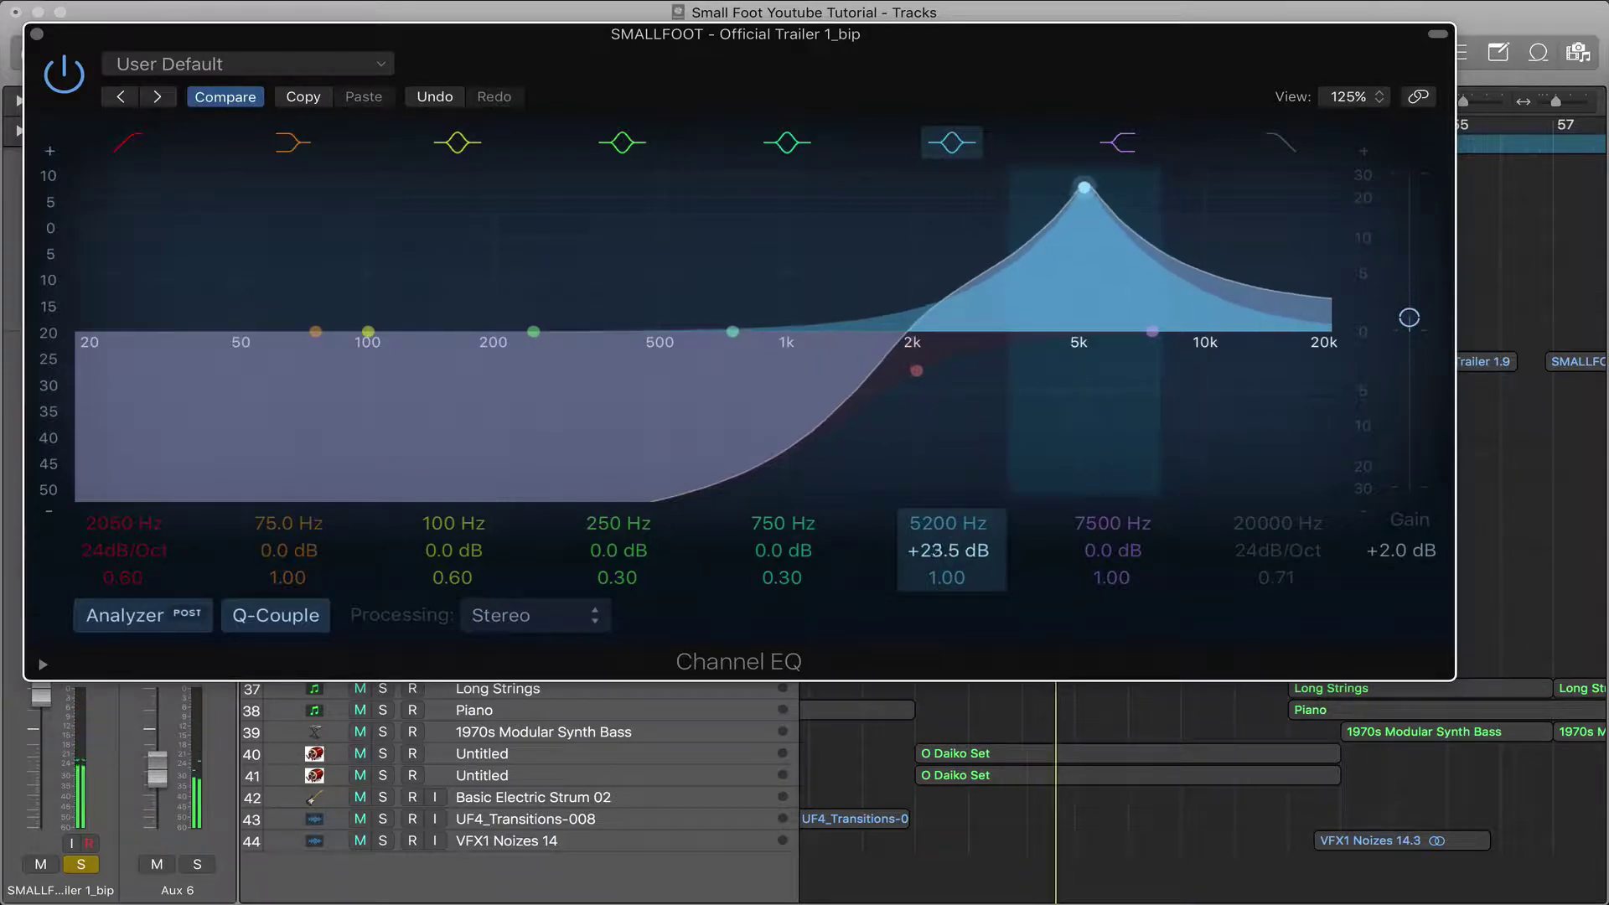
{"action": "left_click", "coordinate": [64, 74]}
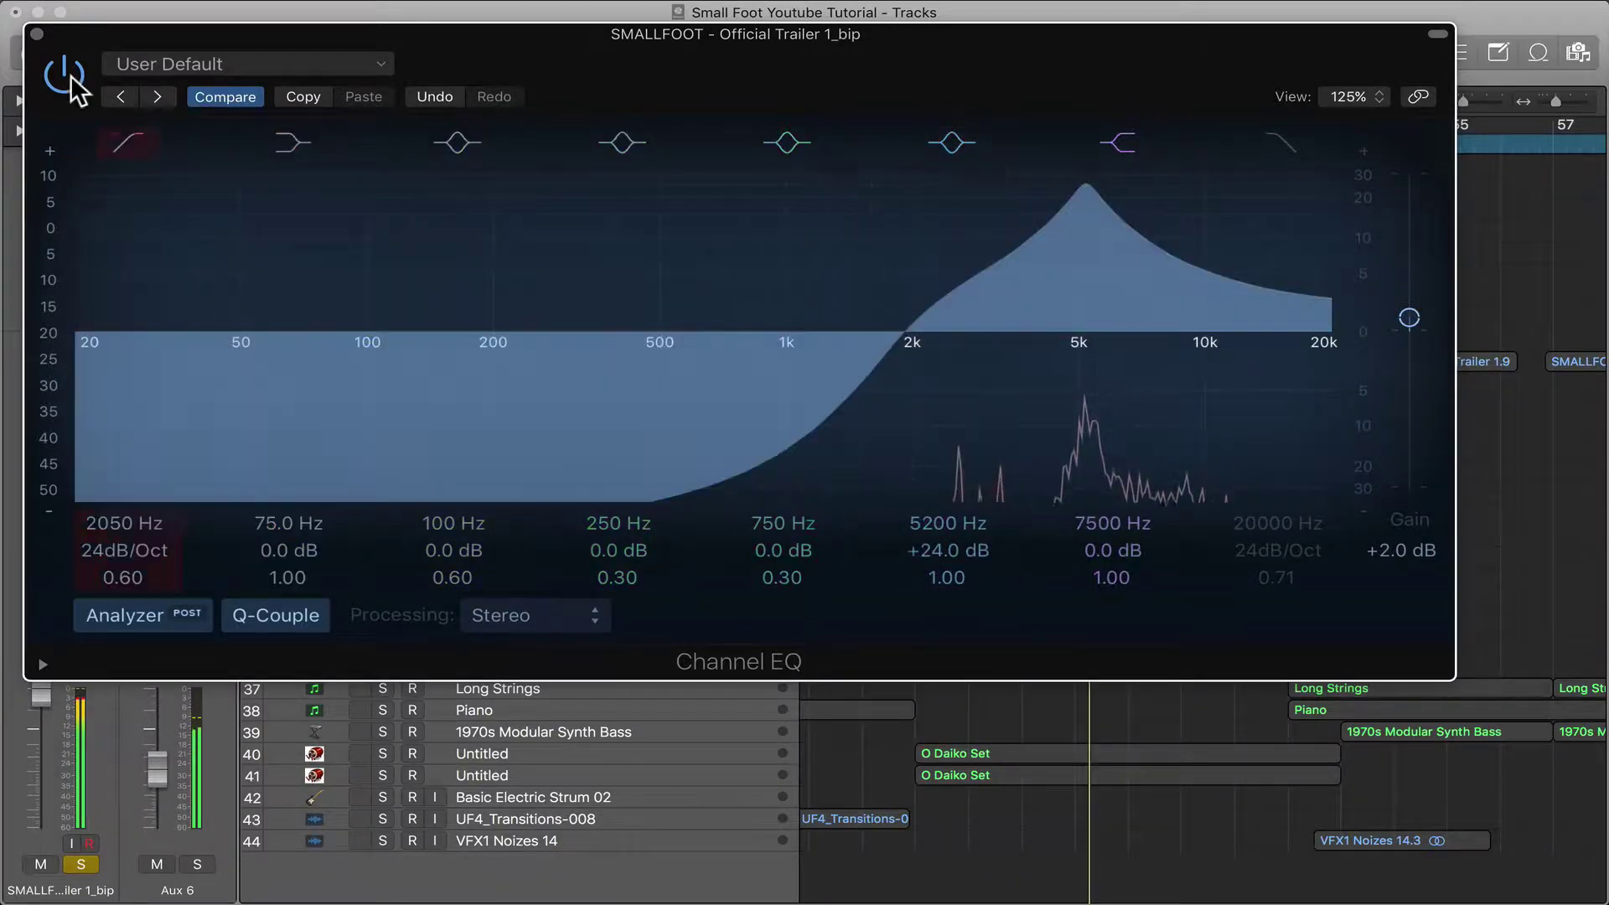
{"action": "left_click", "coordinate": [36, 33]}
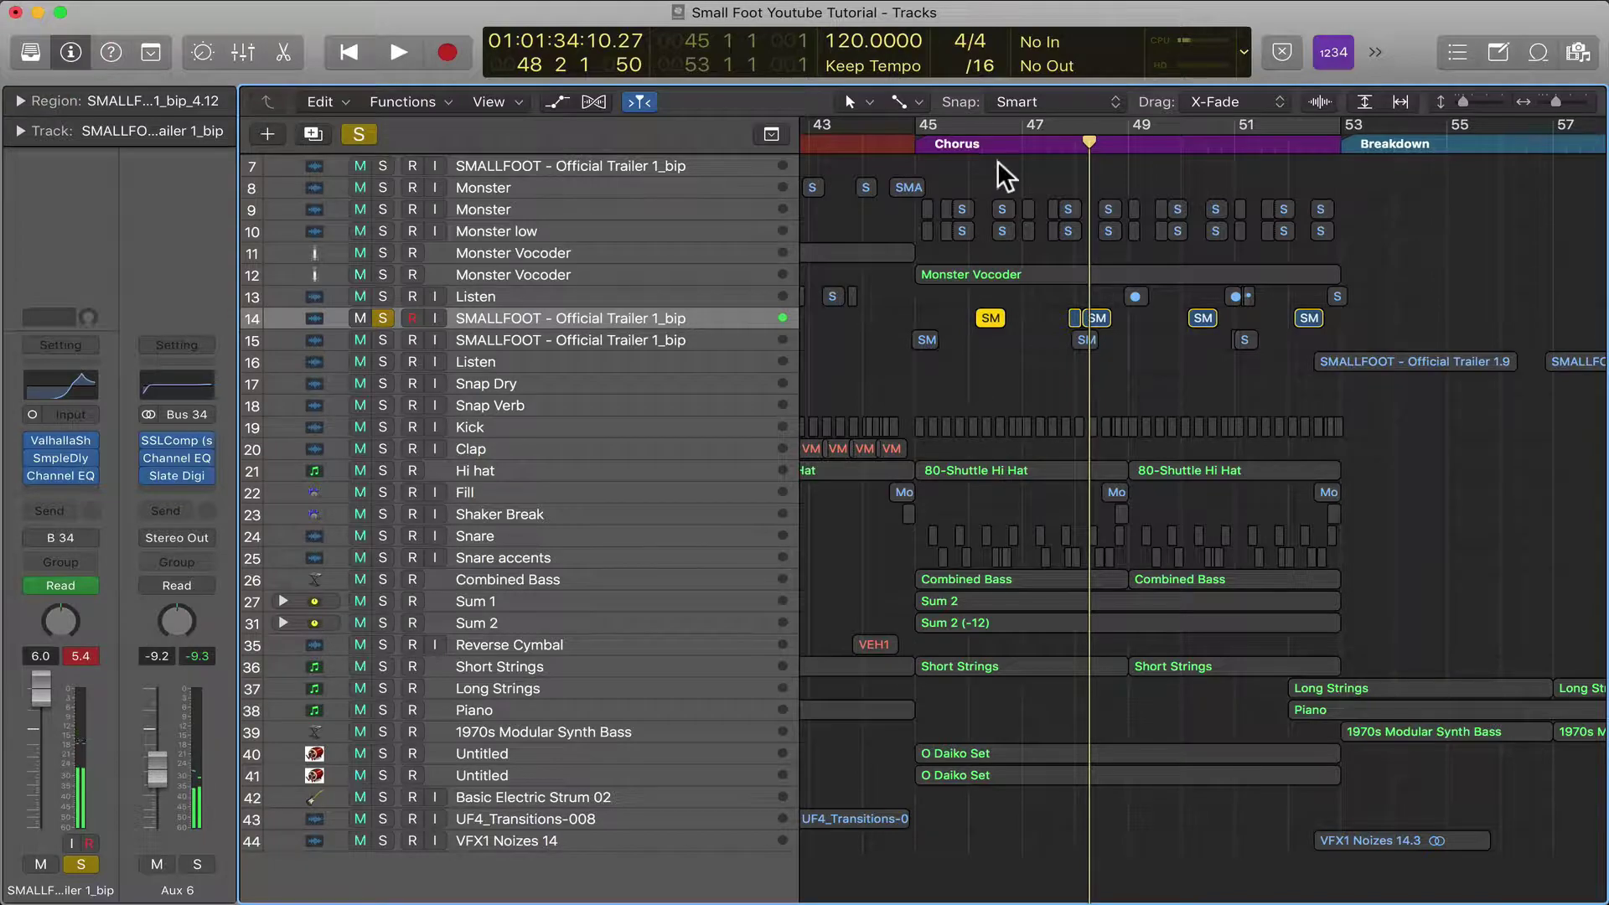
Step: Turn the Chorus cycle range back on and unsolo track 14
{"action": "left_click", "coordinate": [991, 123]}
{"action": "left_click", "coordinate": [383, 318]}
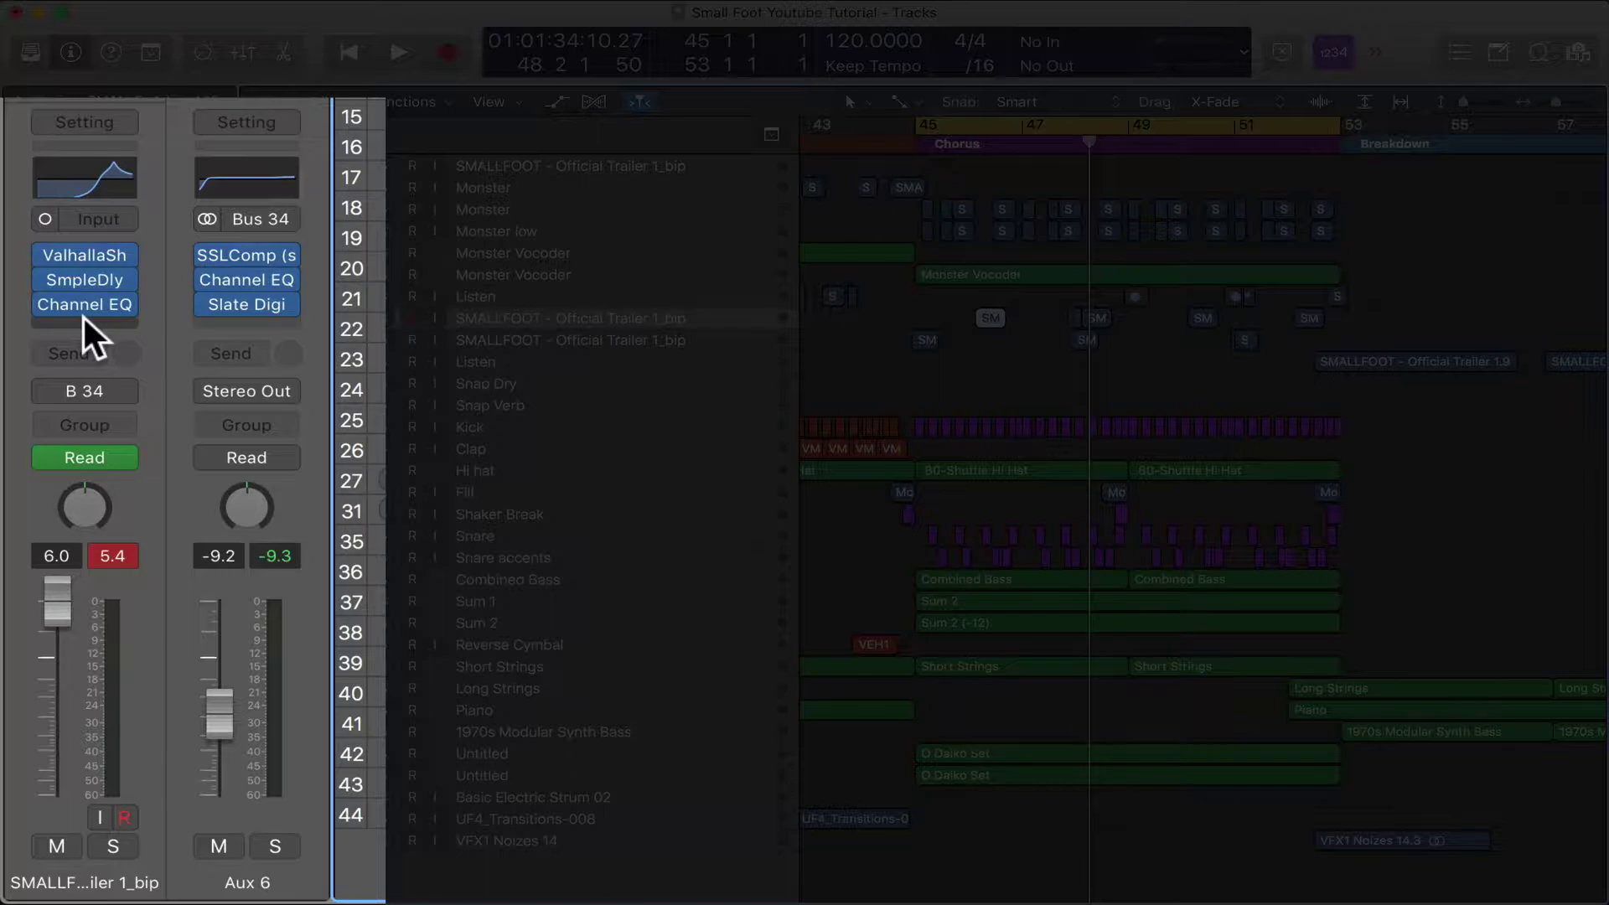
{"action": "left_click", "coordinate": [84, 318]}
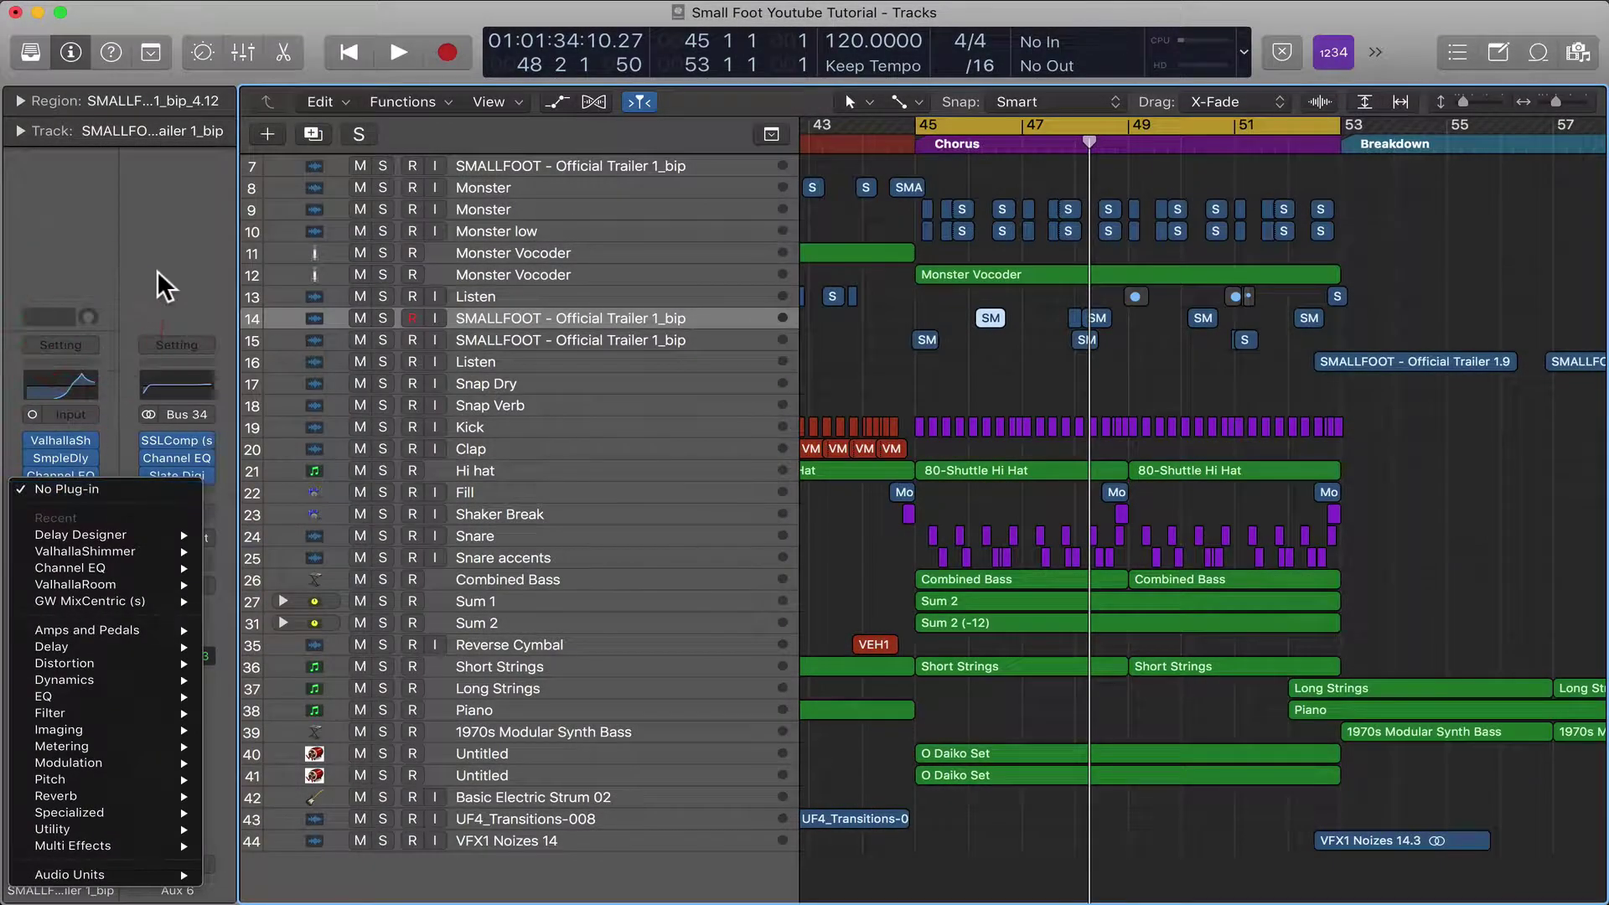
{"action": "left_click", "coordinate": [495, 314]}
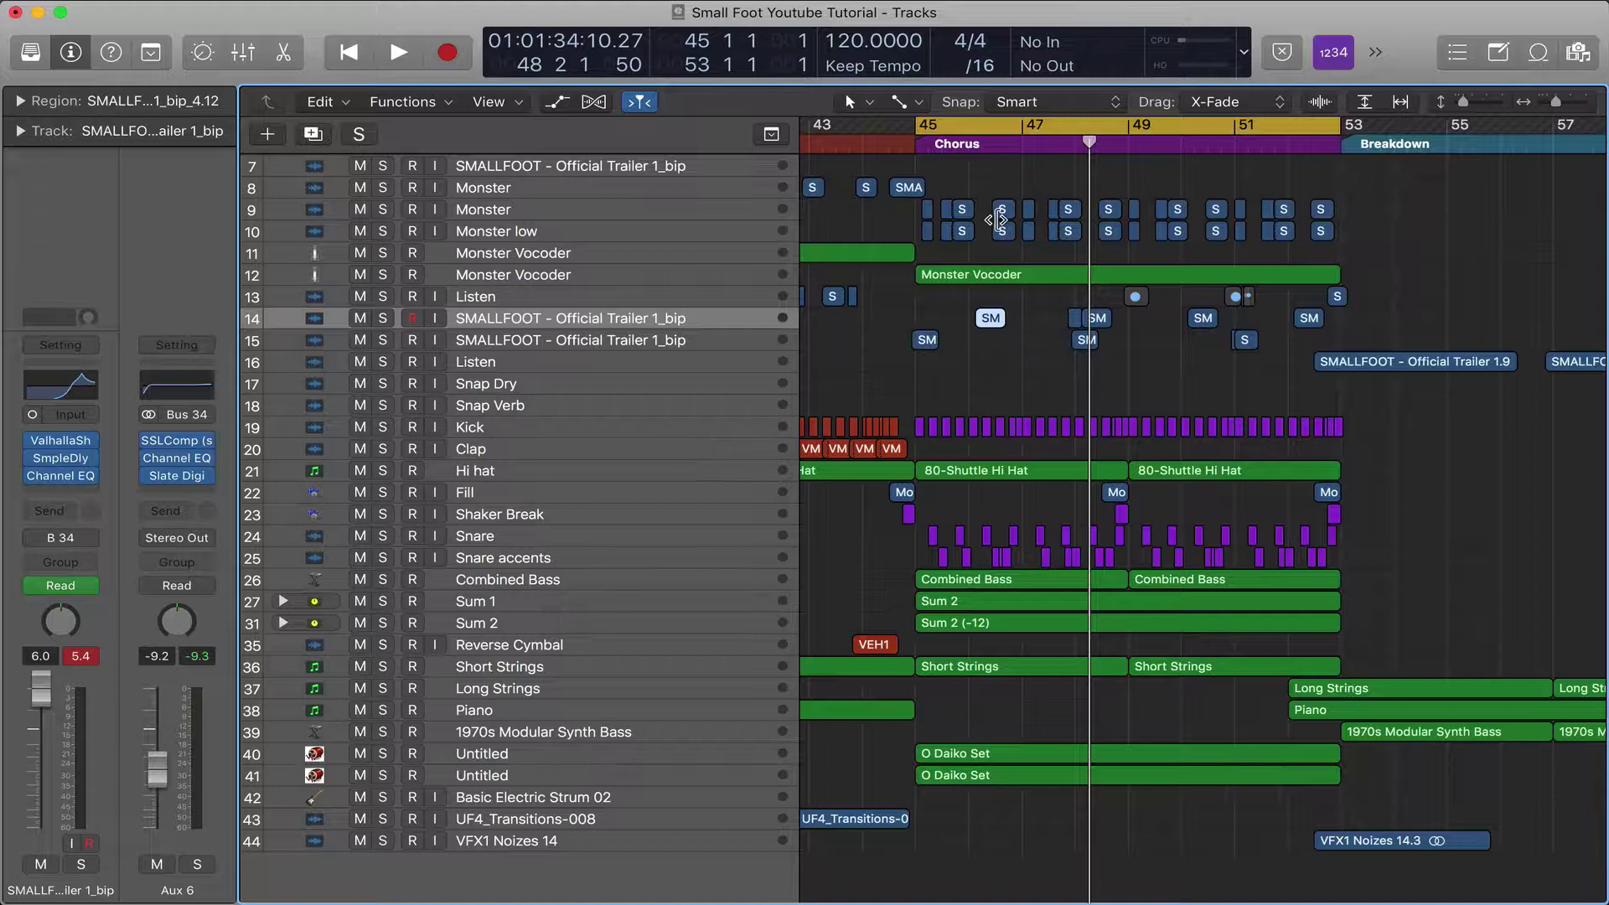
Step: Listen to the boosted vocal in the full mix from about bar 46 with cycling temporarily off
{"action": "left_click", "coordinate": [977, 130]}
{"action": "left_click", "coordinate": [972, 141]}
{"action": "key", "text": "space"}
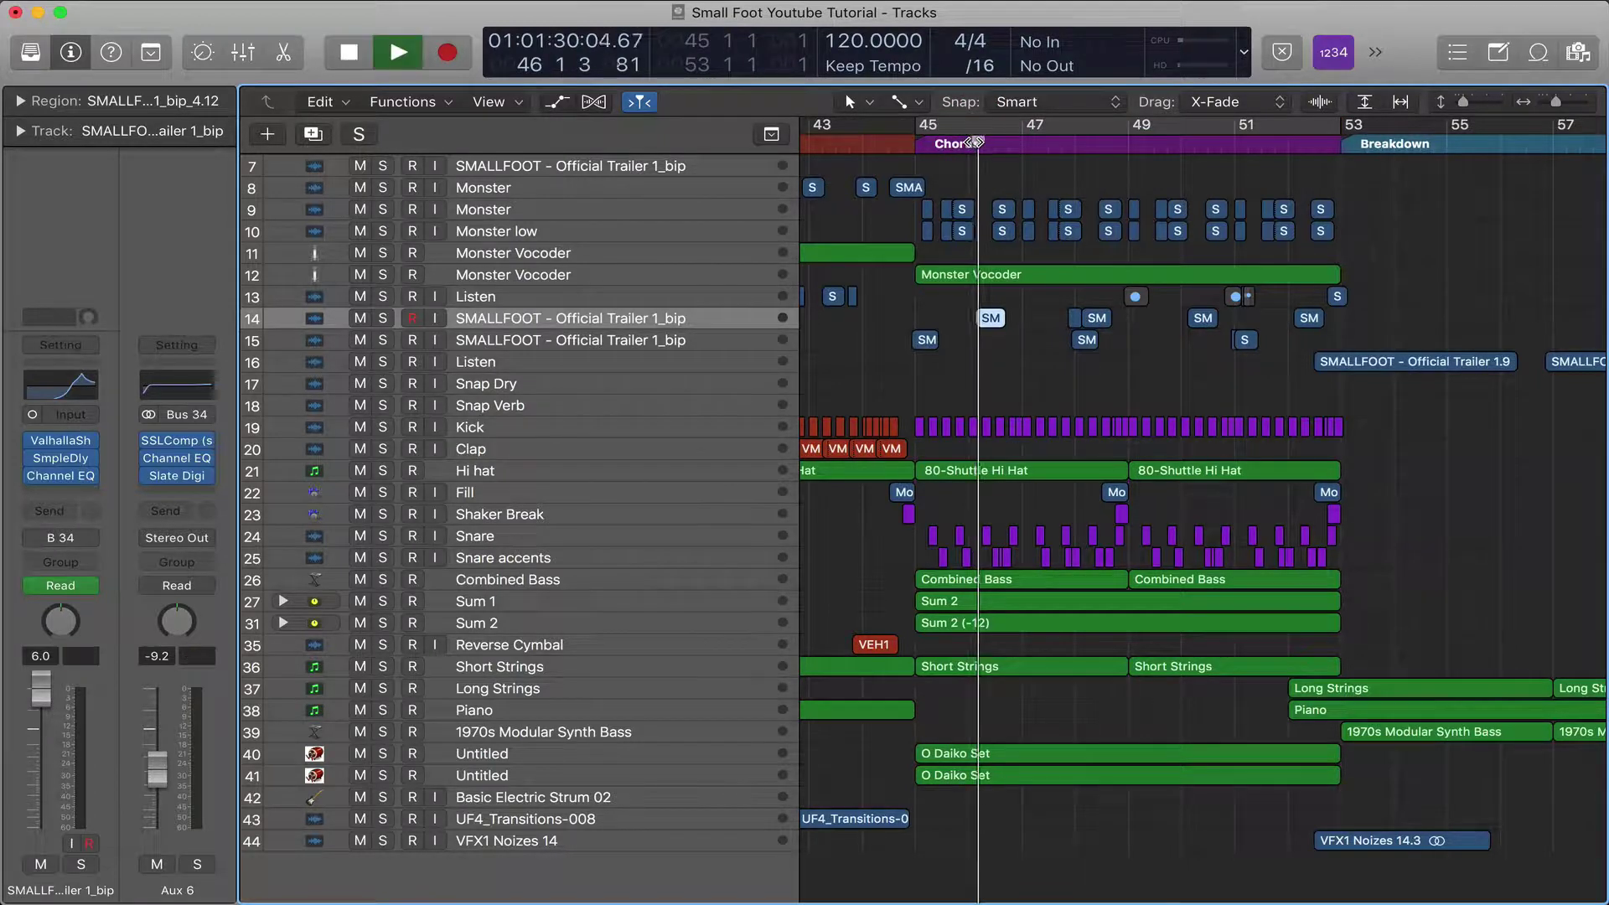
{"action": "left_click", "coordinate": [1011, 118]}
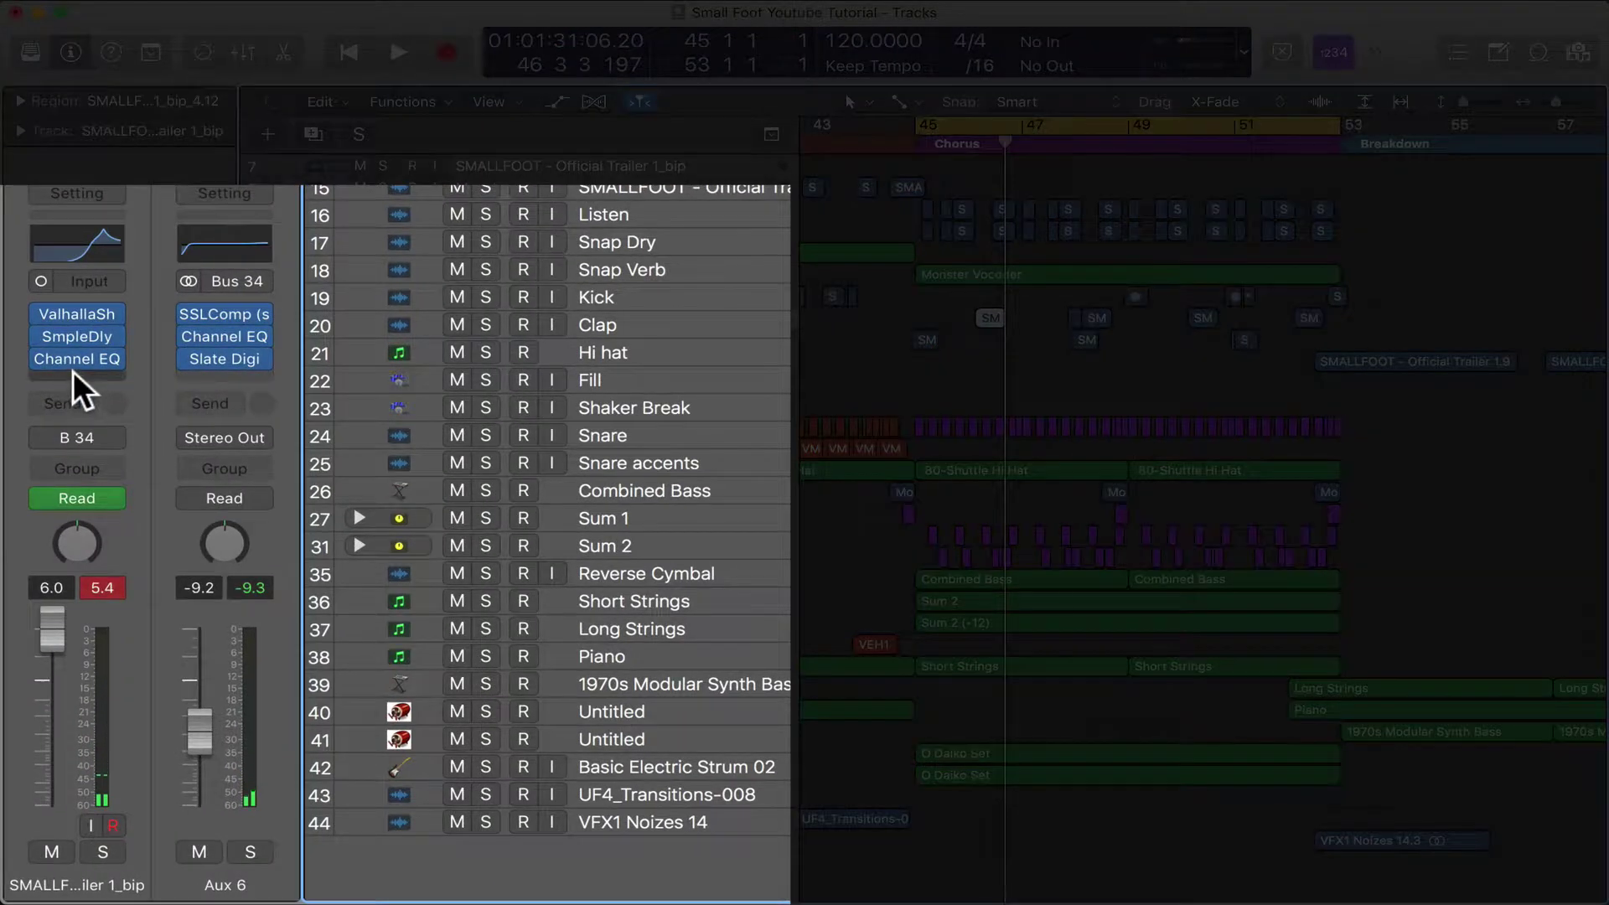
Step: Insert the Waves DeEsser (s) after the Channel EQ on track 14 and load its Male Ess preset
{"action": "left_click", "coordinate": [53, 491]}
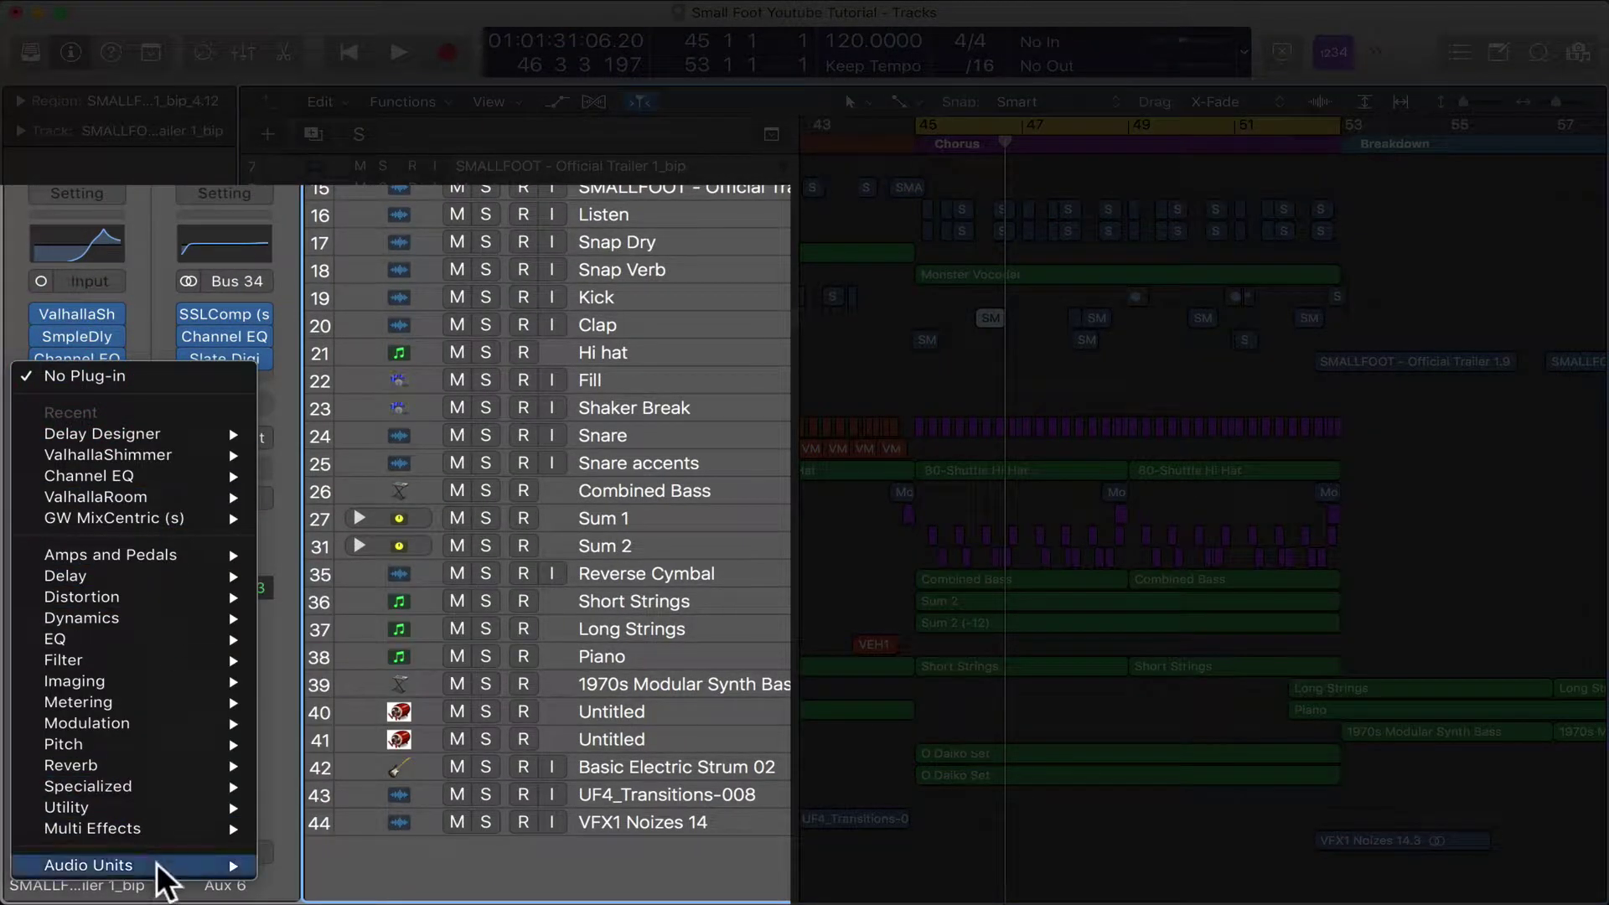
{"action": "mouse_move", "coordinate": [156, 862]}
{"action": "mouse_move", "coordinate": [449, 878]}
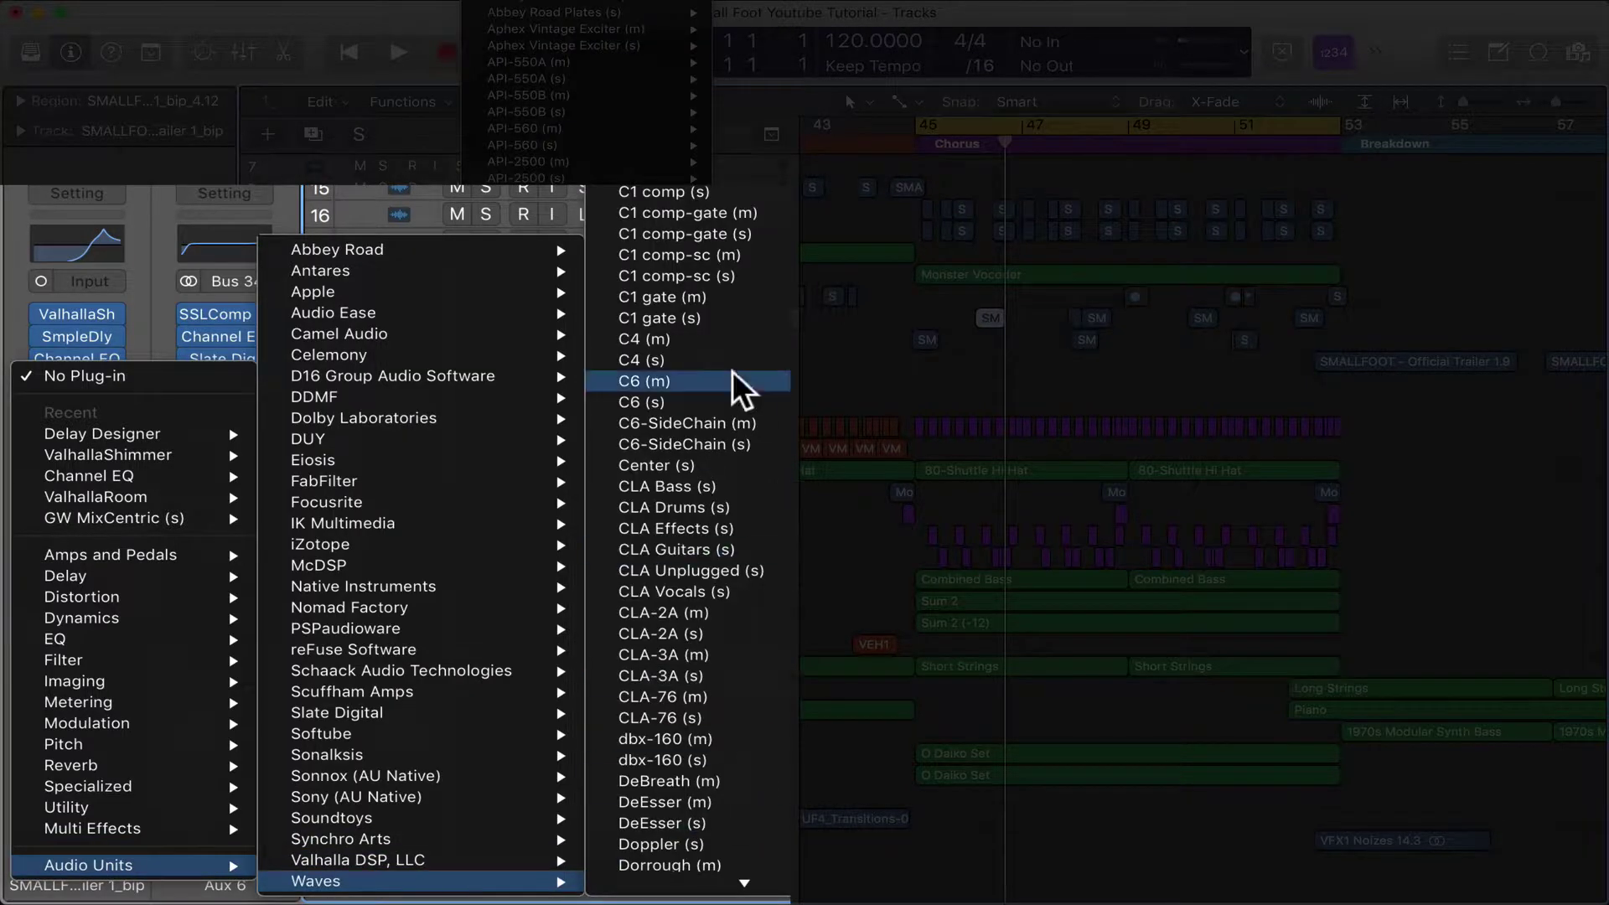
{"action": "mouse_move", "coordinate": [754, 895]}
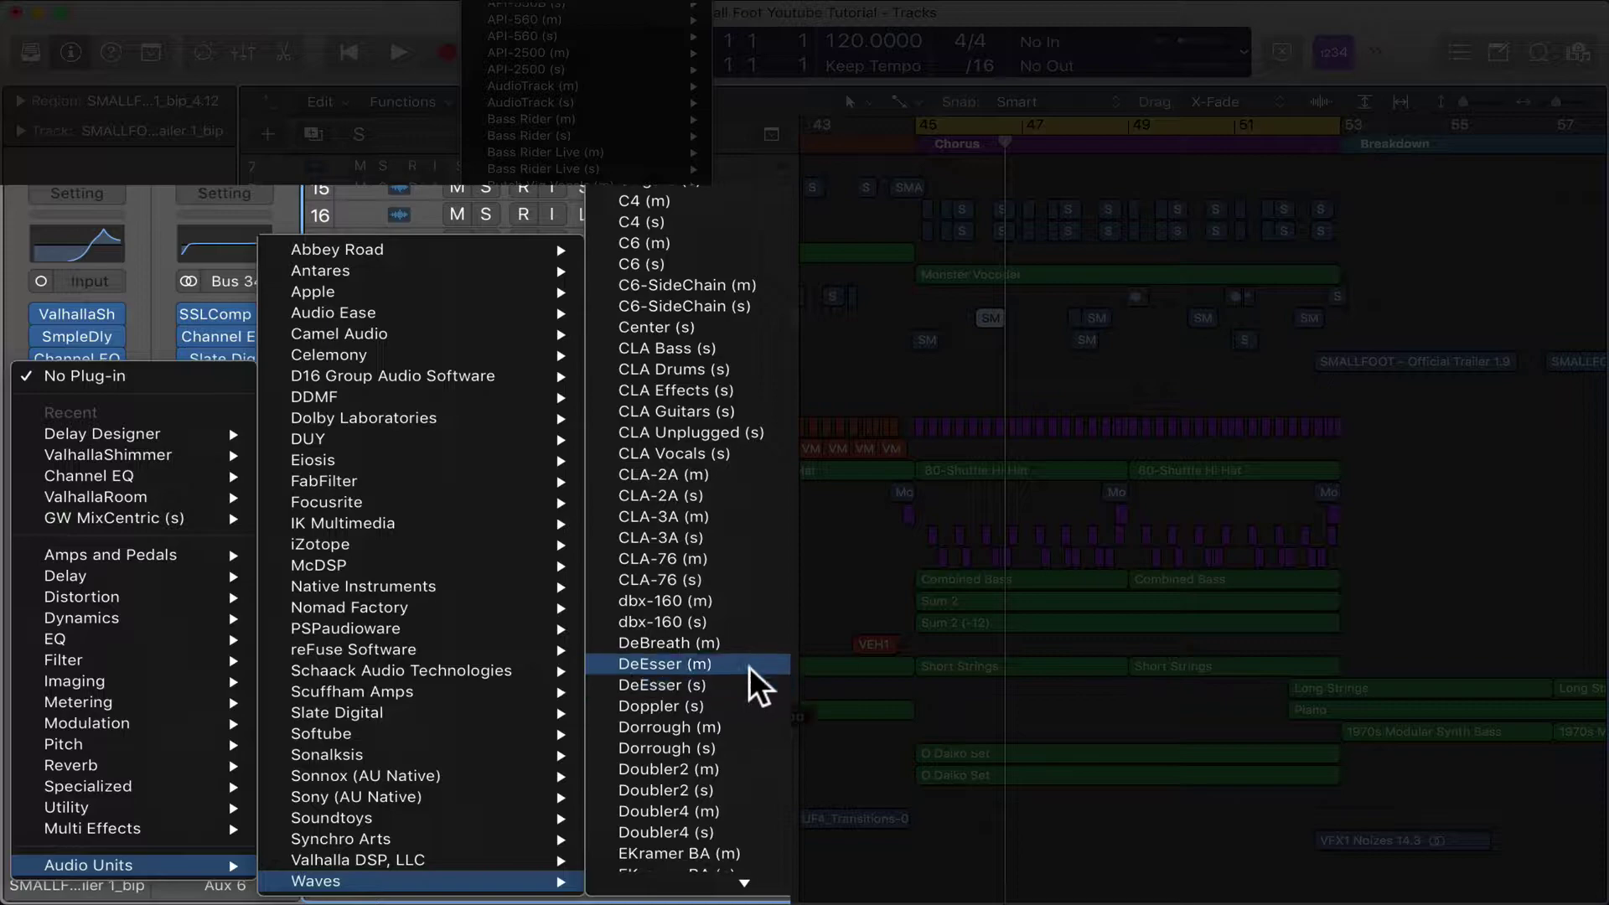
{"action": "key", "text": "Down"}
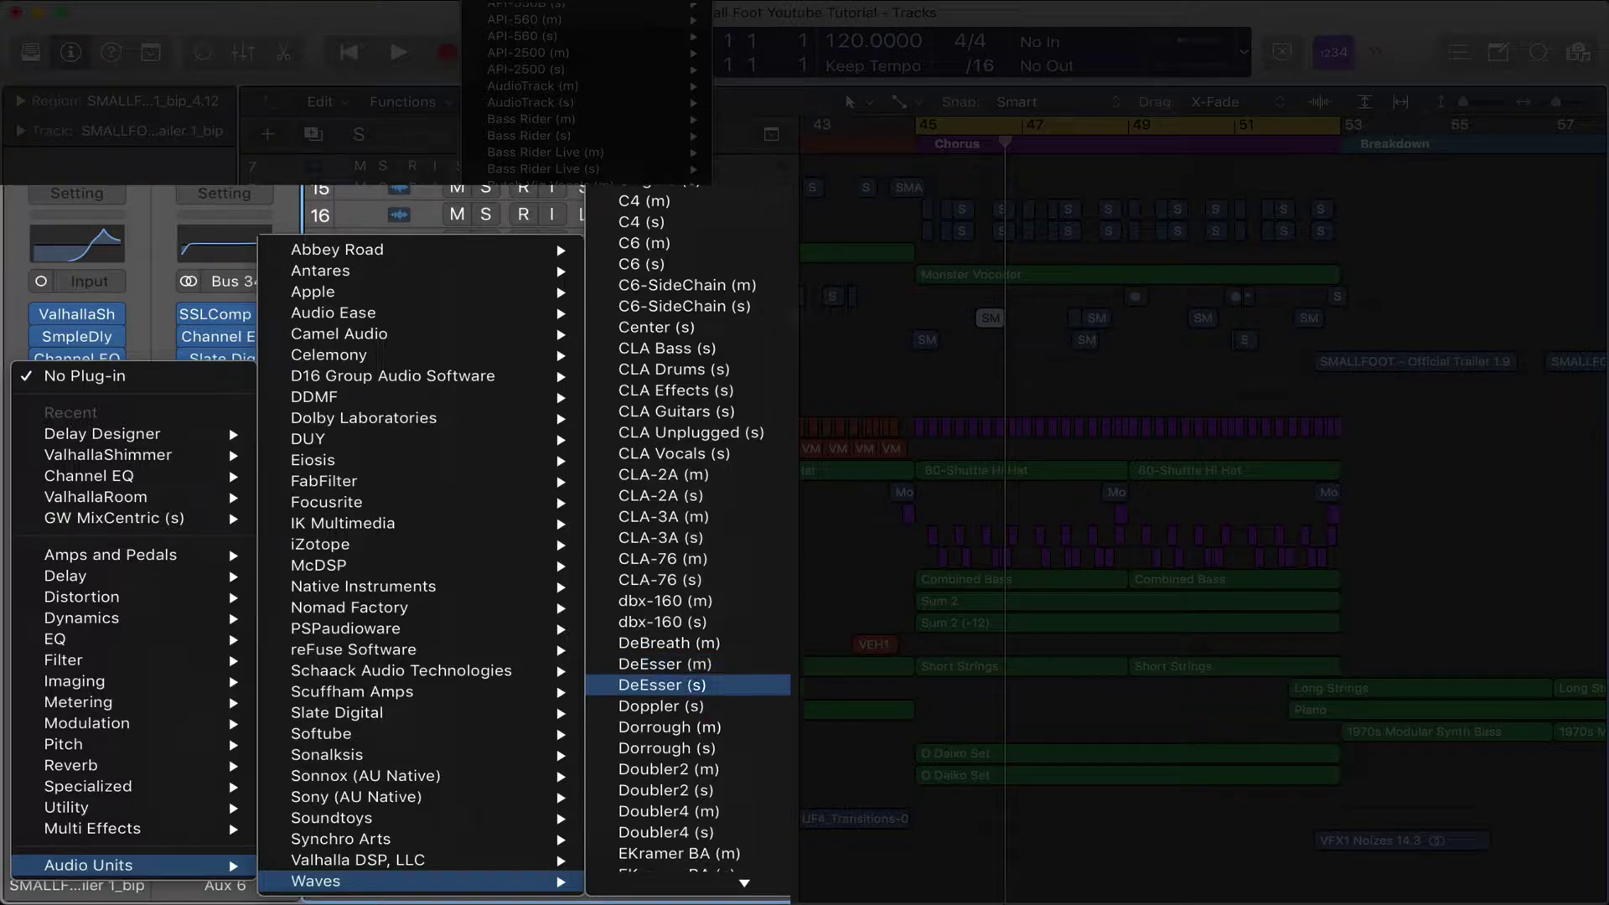
{"action": "key", "text": "Return"}
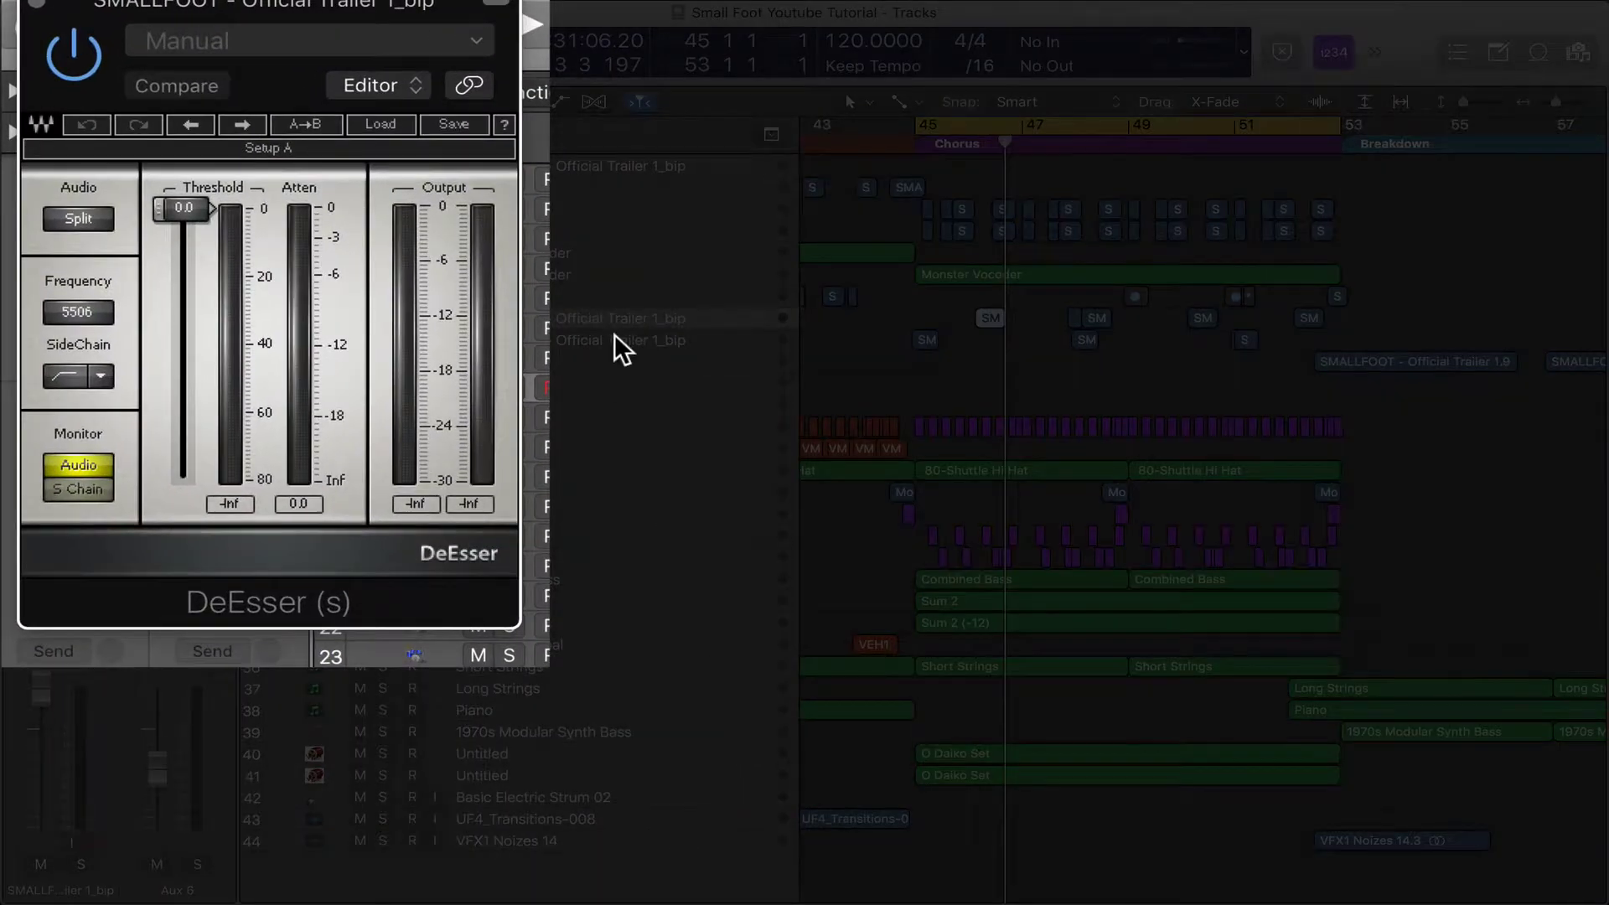
{"action": "left_click", "coordinate": [365, 128]}
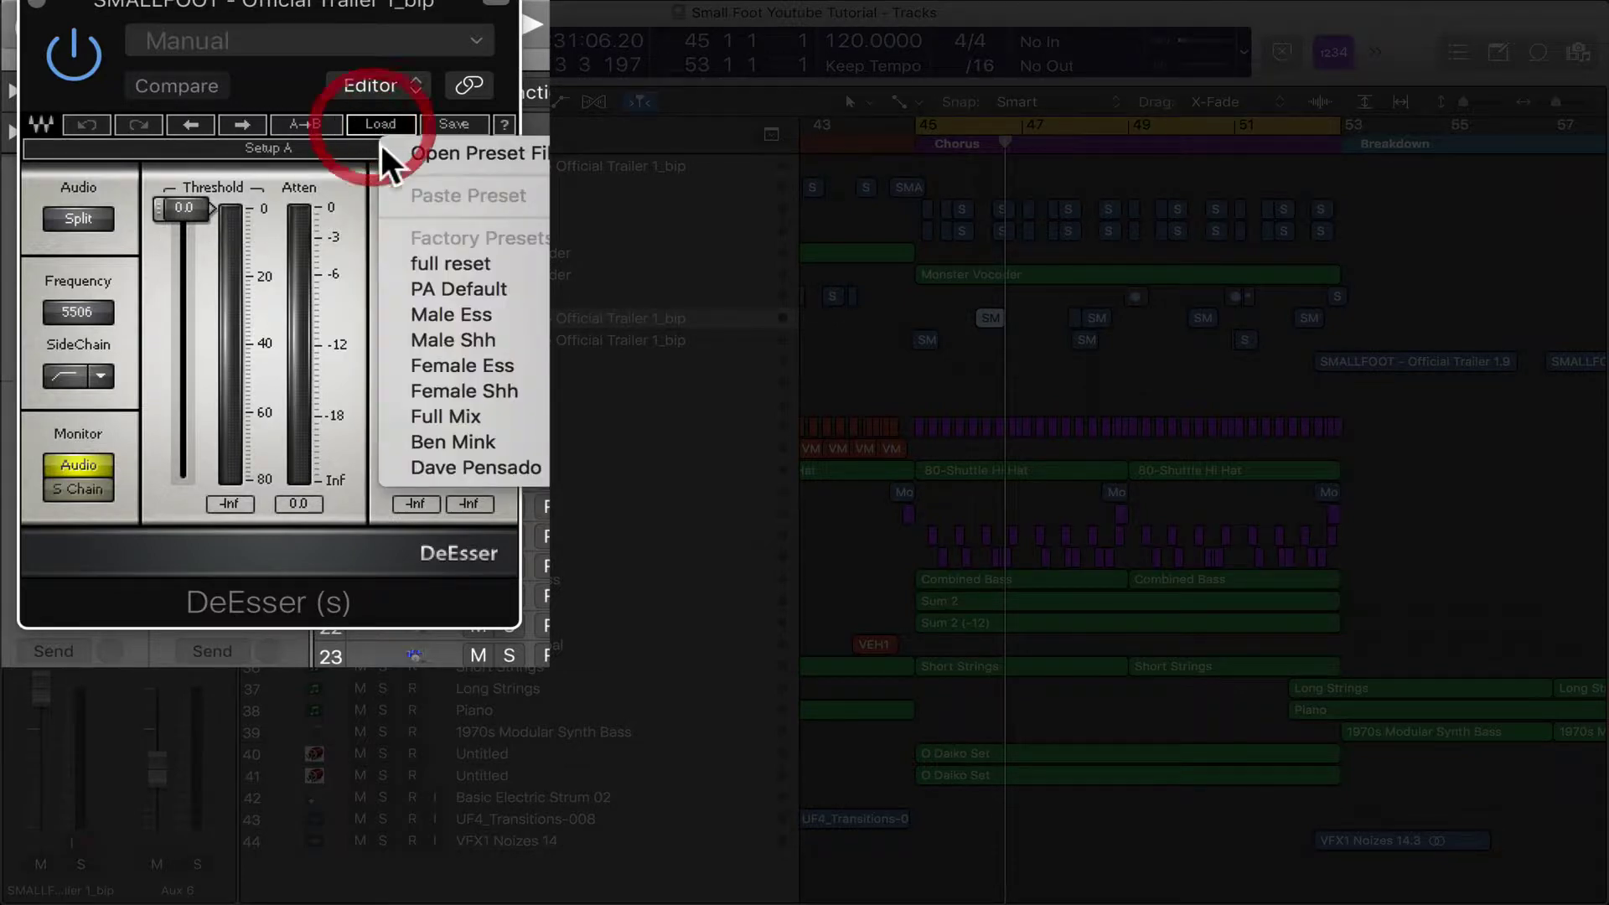
{"action": "left_click", "coordinate": [505, 306]}
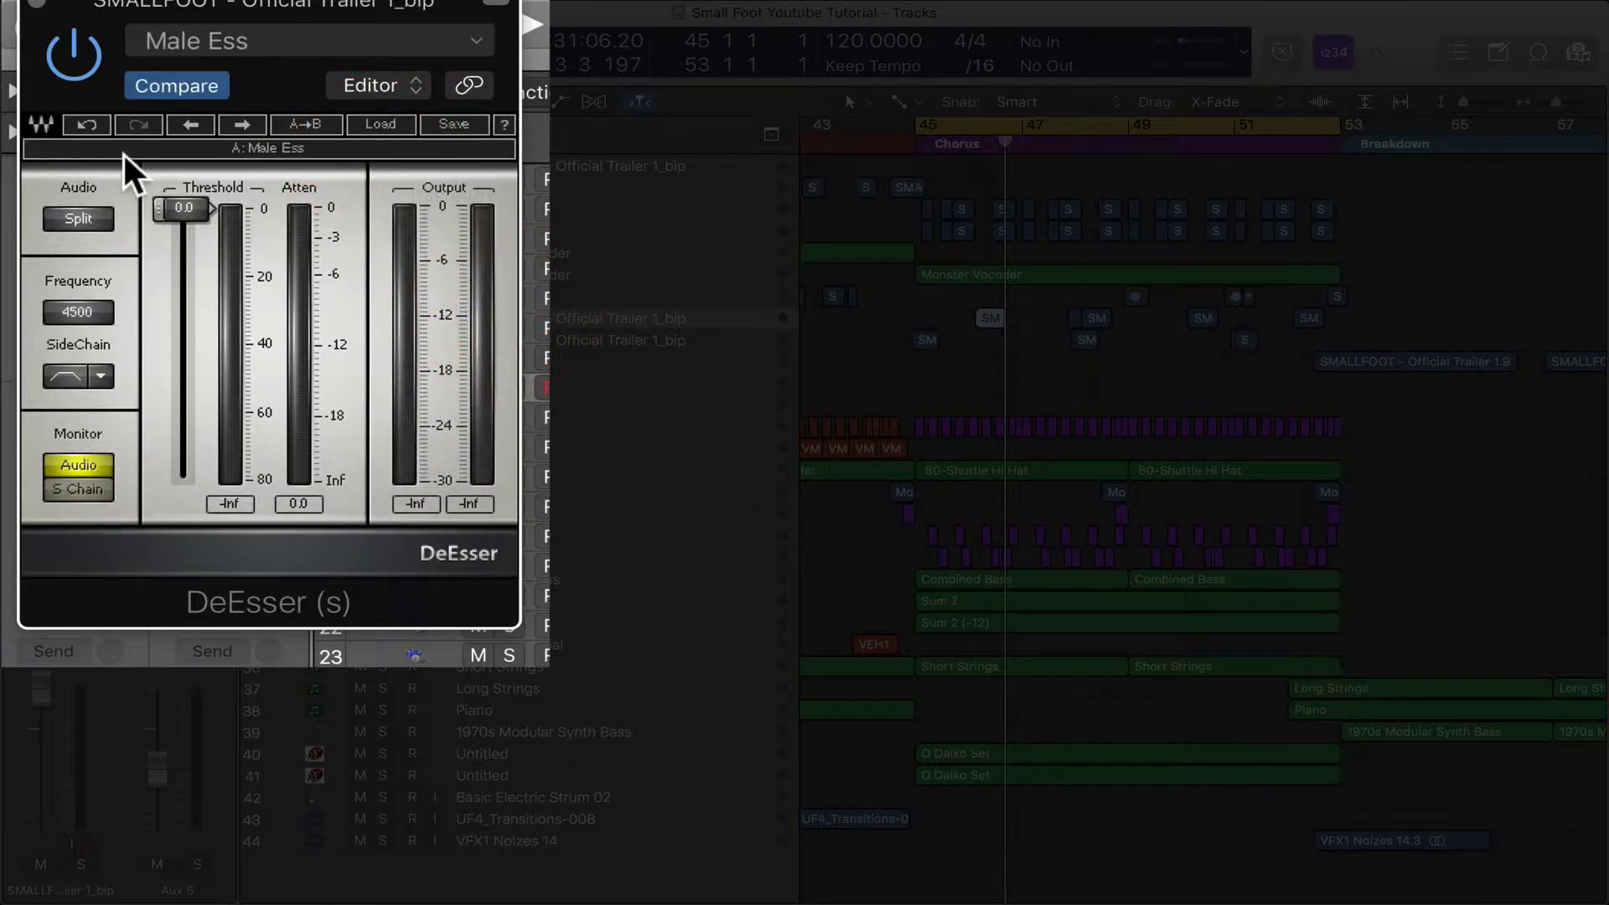
Step: Lower the DeEsser threshold gradually to -55.2 while the Chorus plays
{"action": "key", "text": "space"}
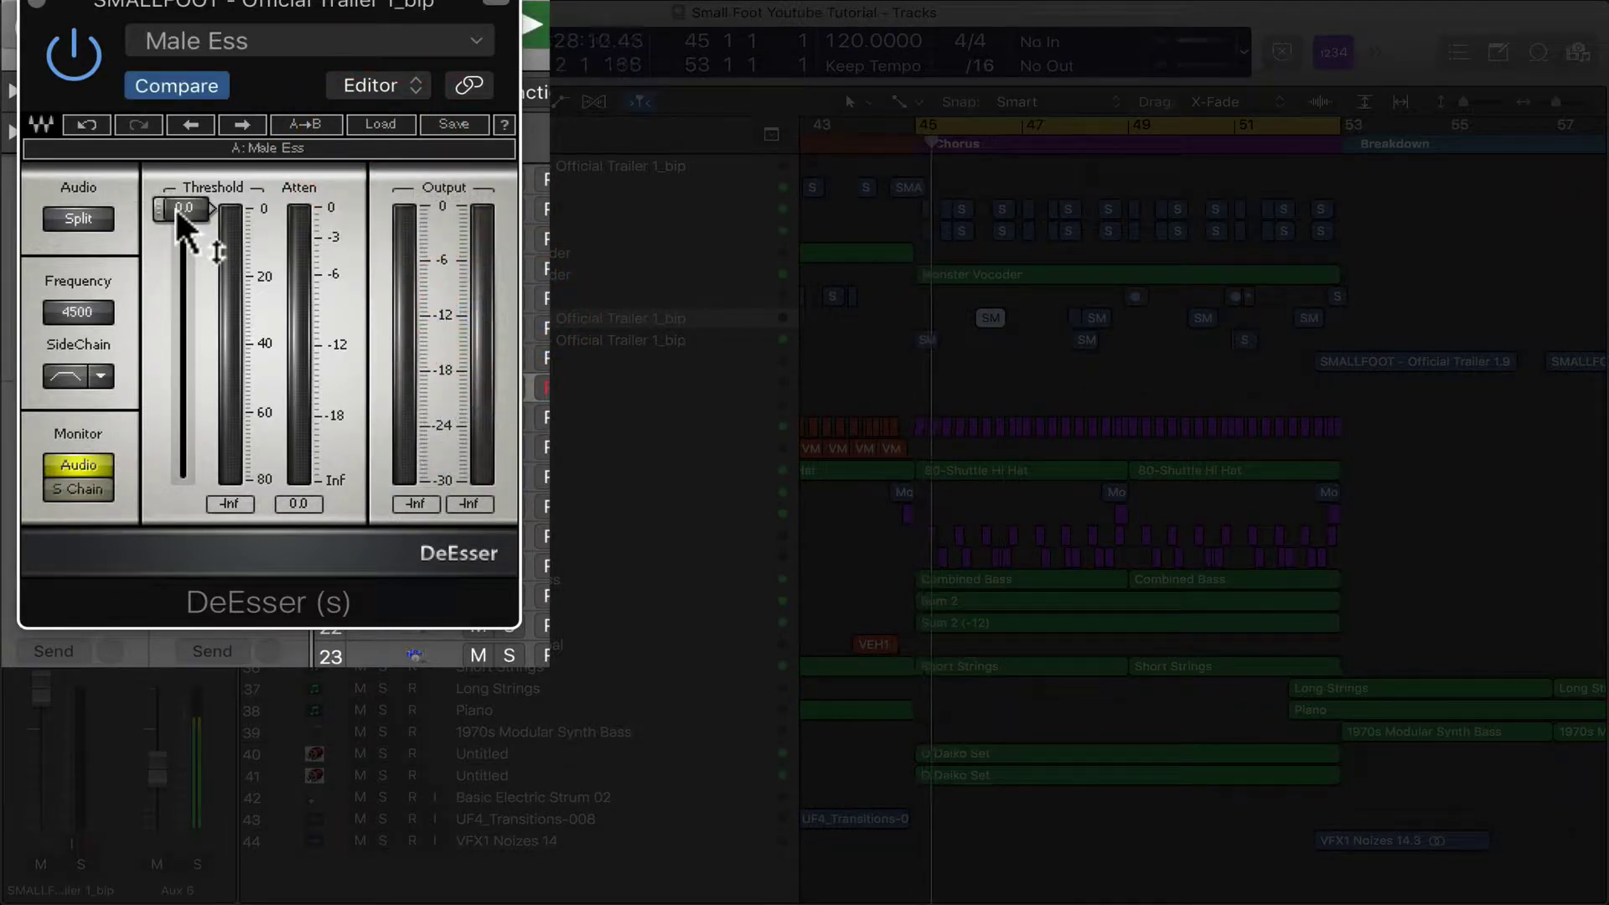
{"action": "left_click_drag", "start_coordinate": [201, 203], "coordinate": [201, 346]}
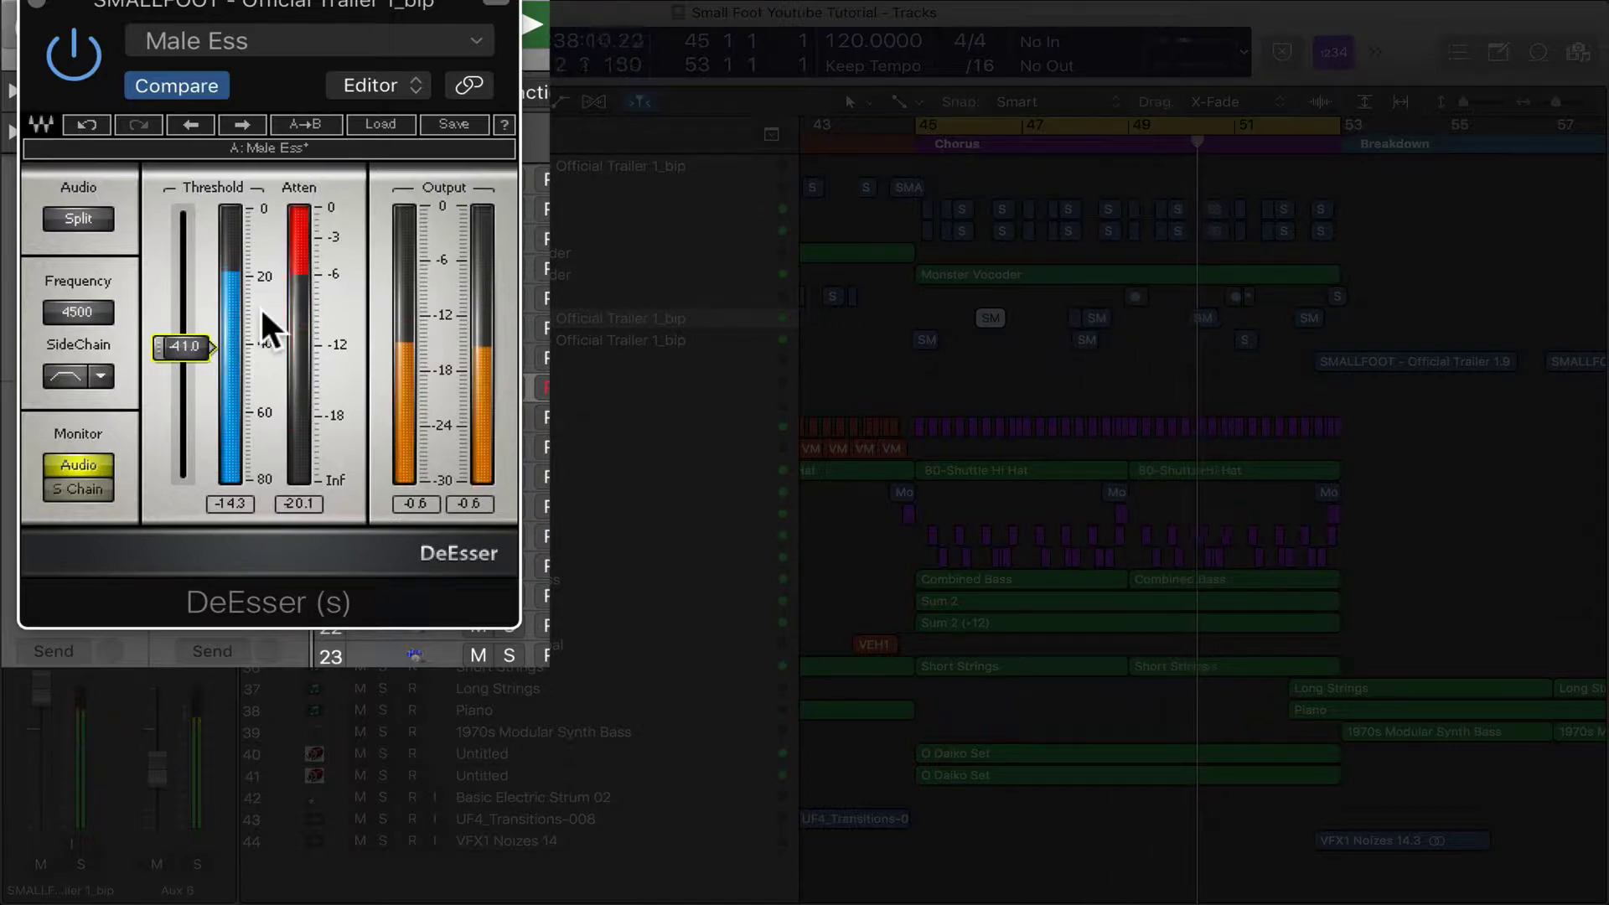
{"action": "left_click_drag", "start_coordinate": [189, 347], "coordinate": [189, 366]}
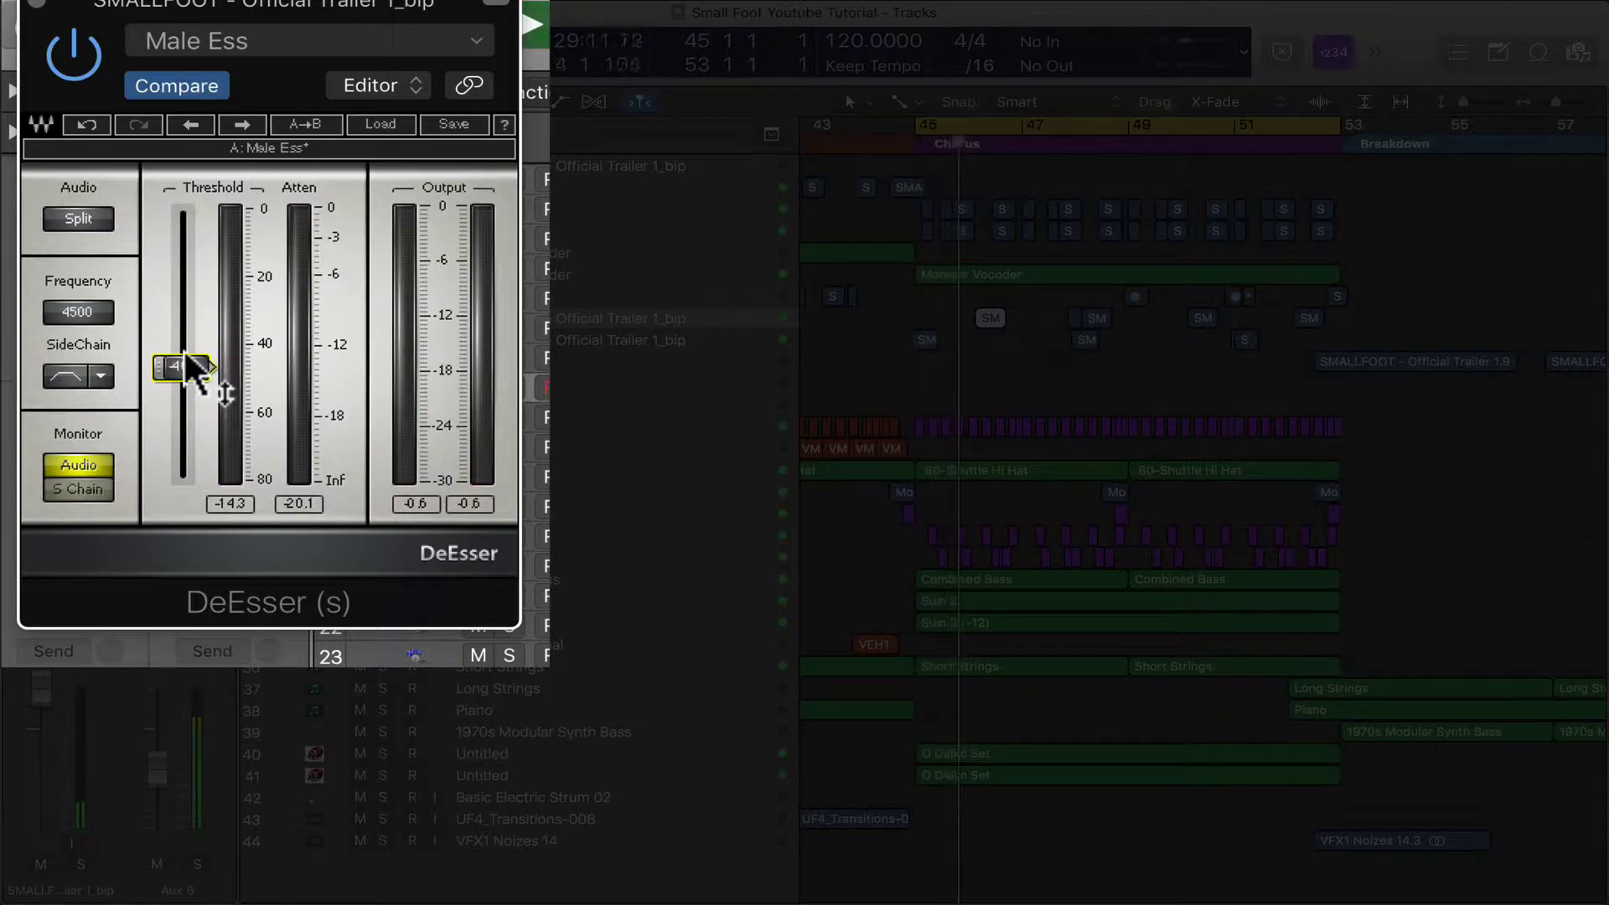
{"action": "left_click_drag", "start_coordinate": [176, 360], "coordinate": [176, 389]}
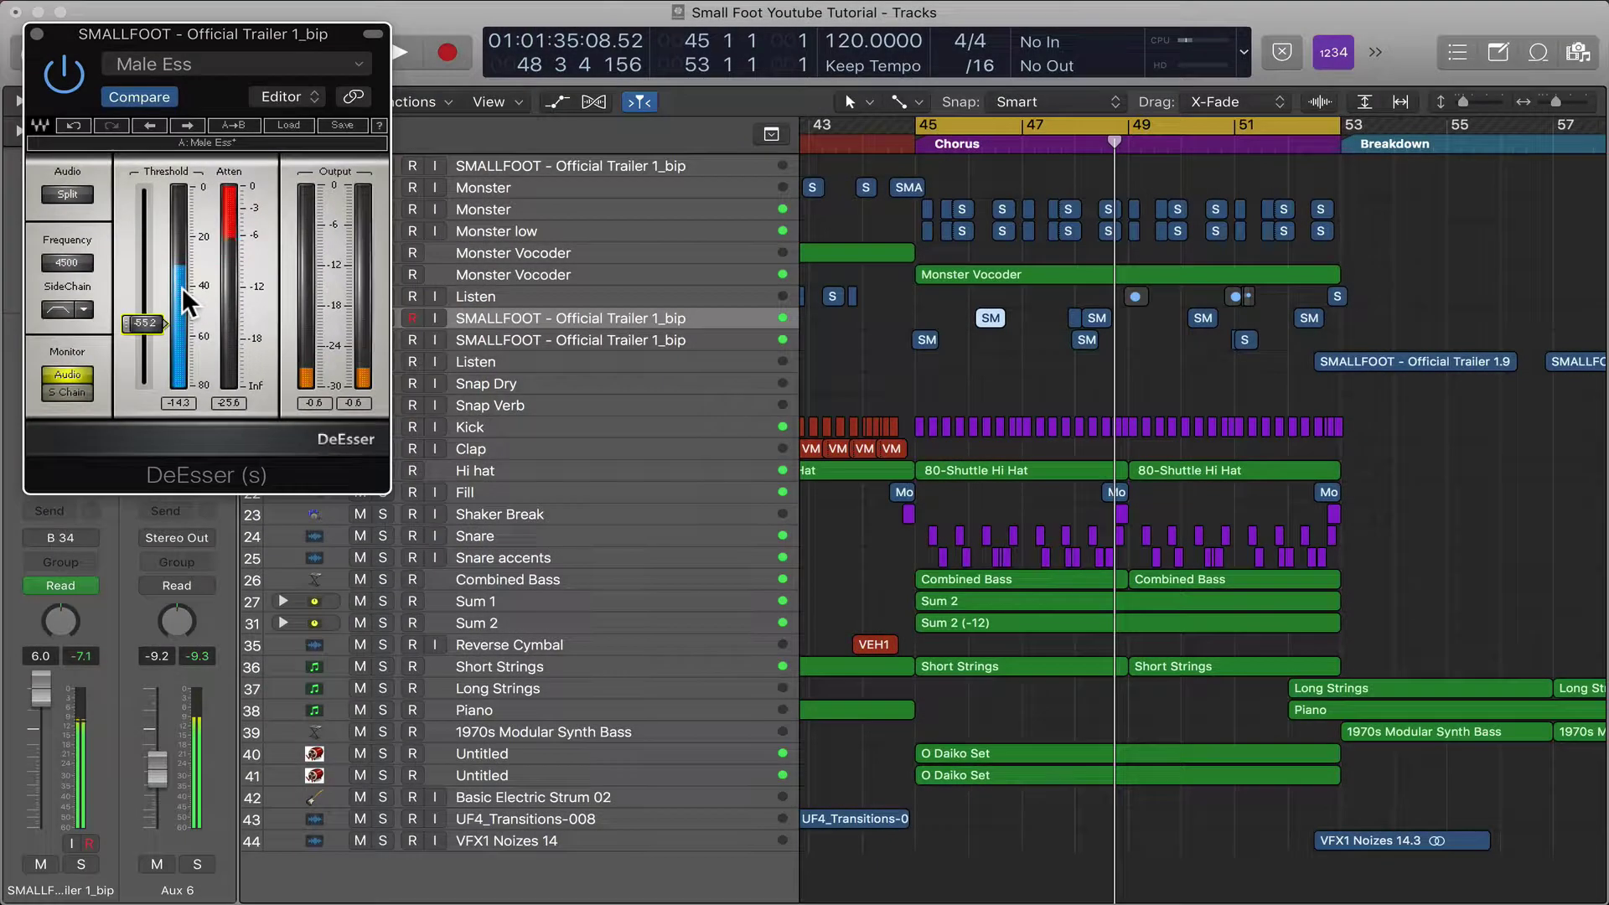
Step: Audition the Chorus with the DeEsser threshold at -59.5, and reset the threshold to 0.0
{"action": "left_click_drag", "start_coordinate": [79, 32], "coordinate": [227, 121]}
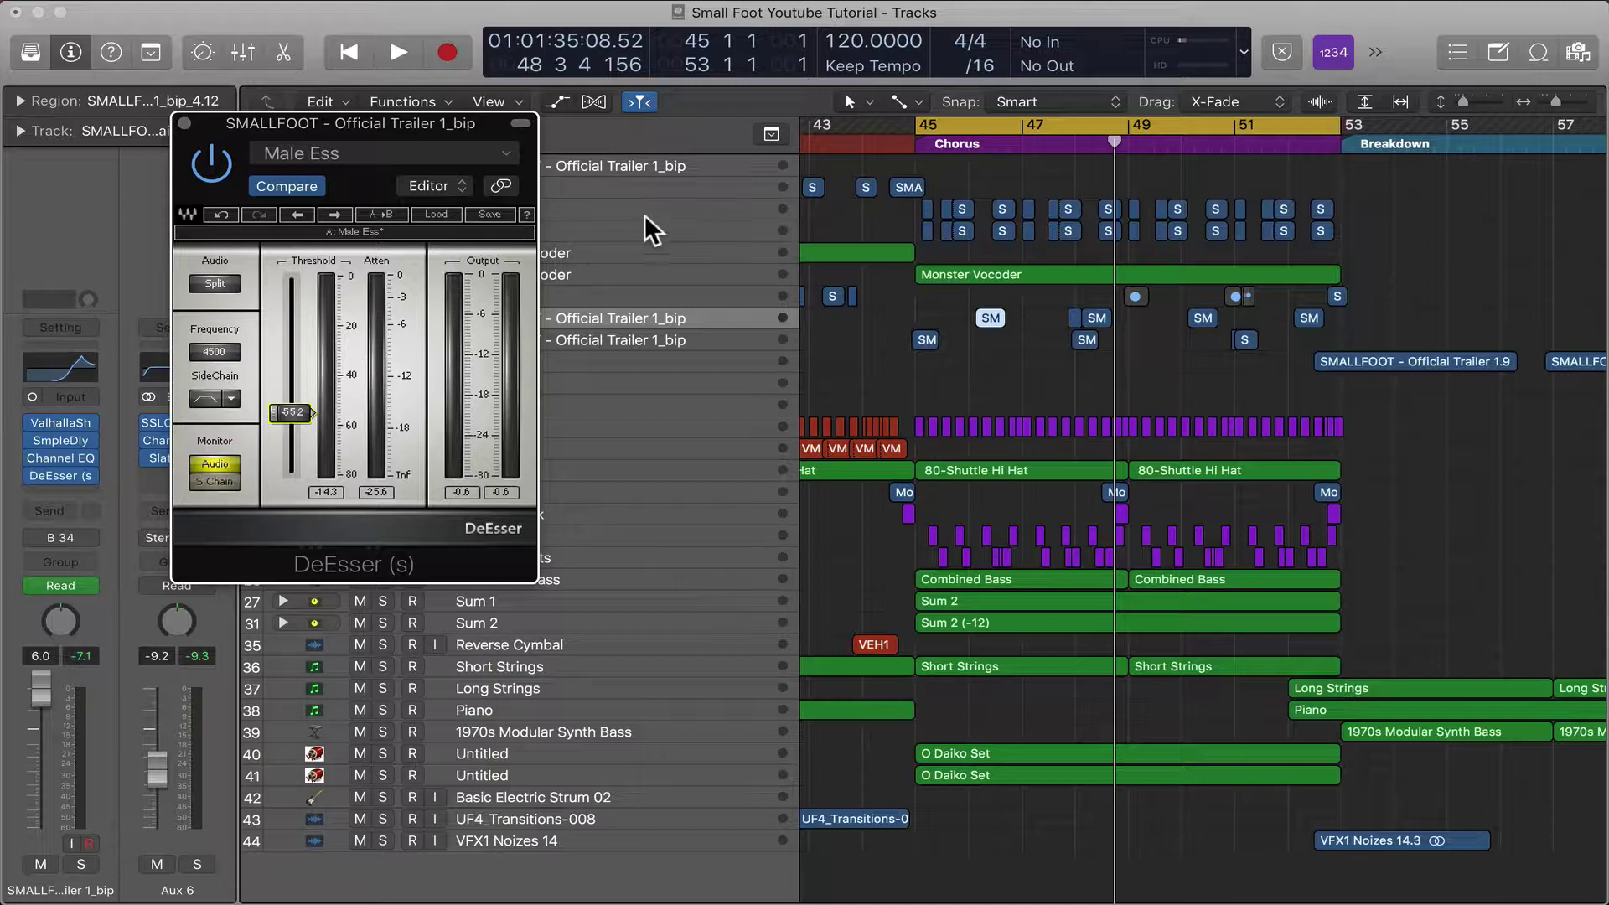
{"action": "left_click_drag", "start_coordinate": [453, 128], "coordinate": [537, 163]}
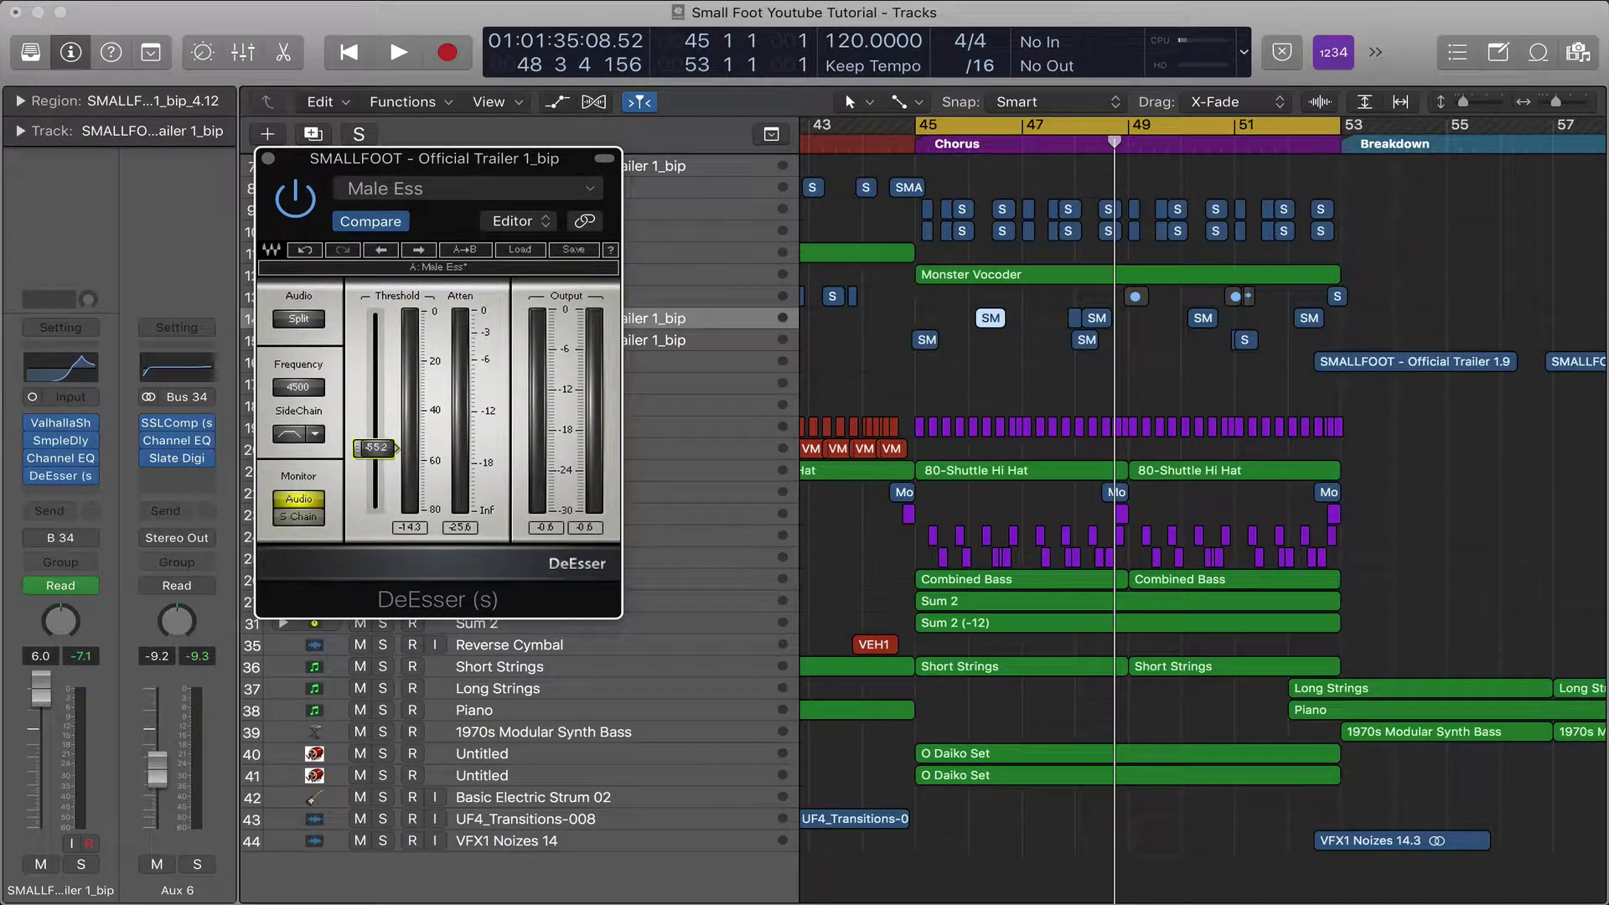
{"action": "left_click_drag", "start_coordinate": [375, 447], "coordinate": [383, 459]}
{"action": "key", "text": "space"}
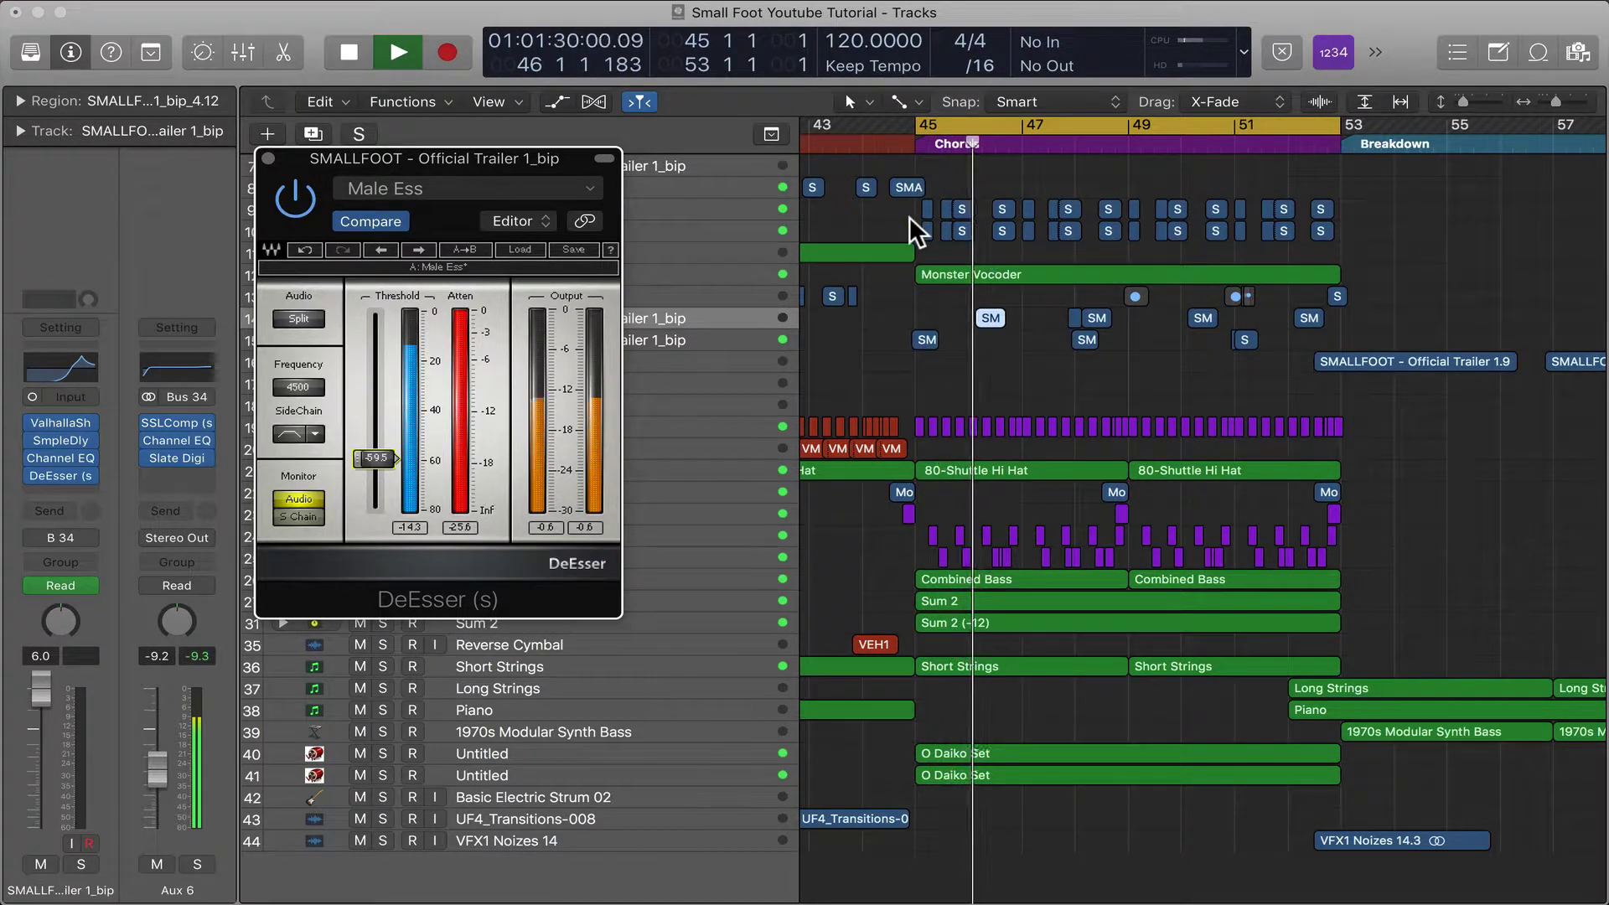
{"action": "key", "text": "space"}
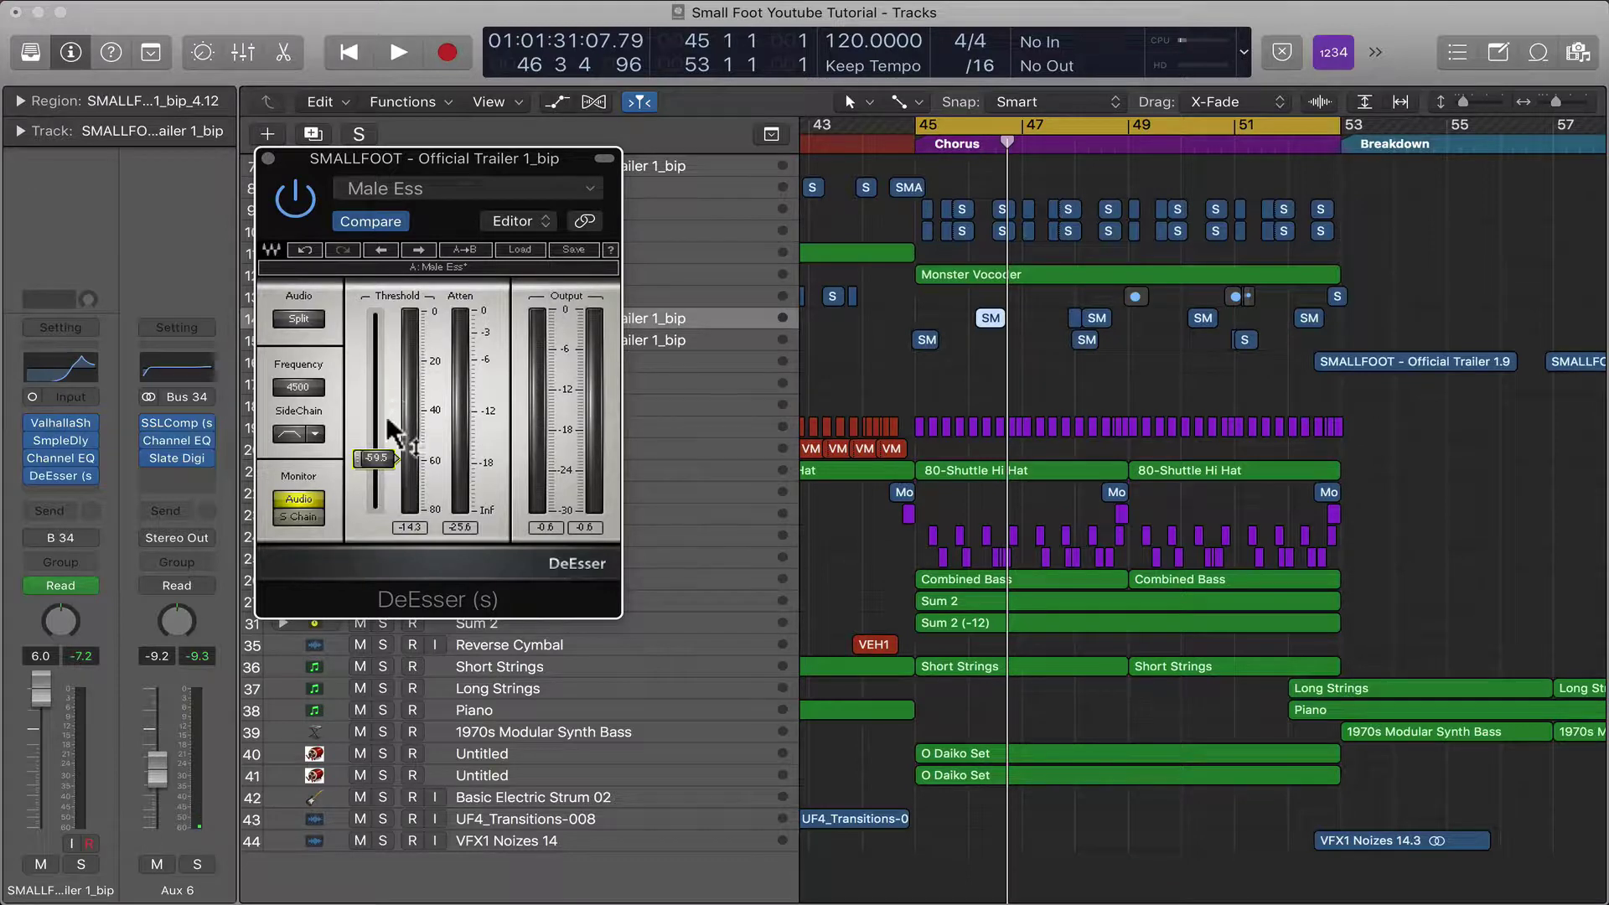
{"action": "left_click_drag", "start_coordinate": [374, 457], "coordinate": [375, 310]}
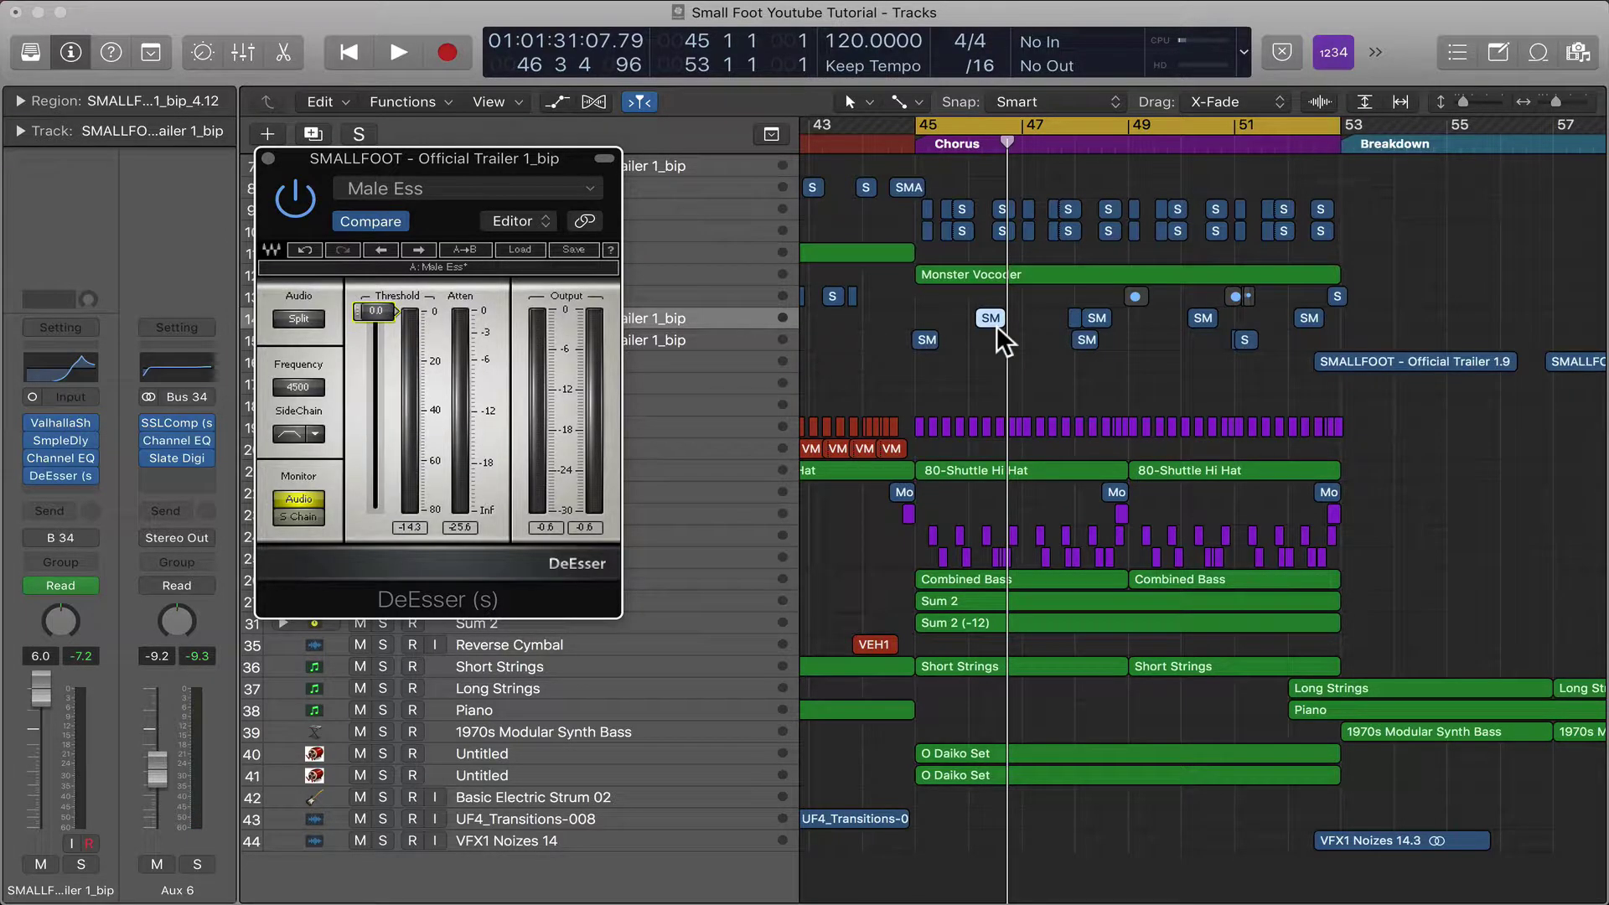
Step: Zoom in on the selected vocal region on track 14, set the cycle range over bar 46 only, and audition the loop
{"action": "key", "text": "z"}
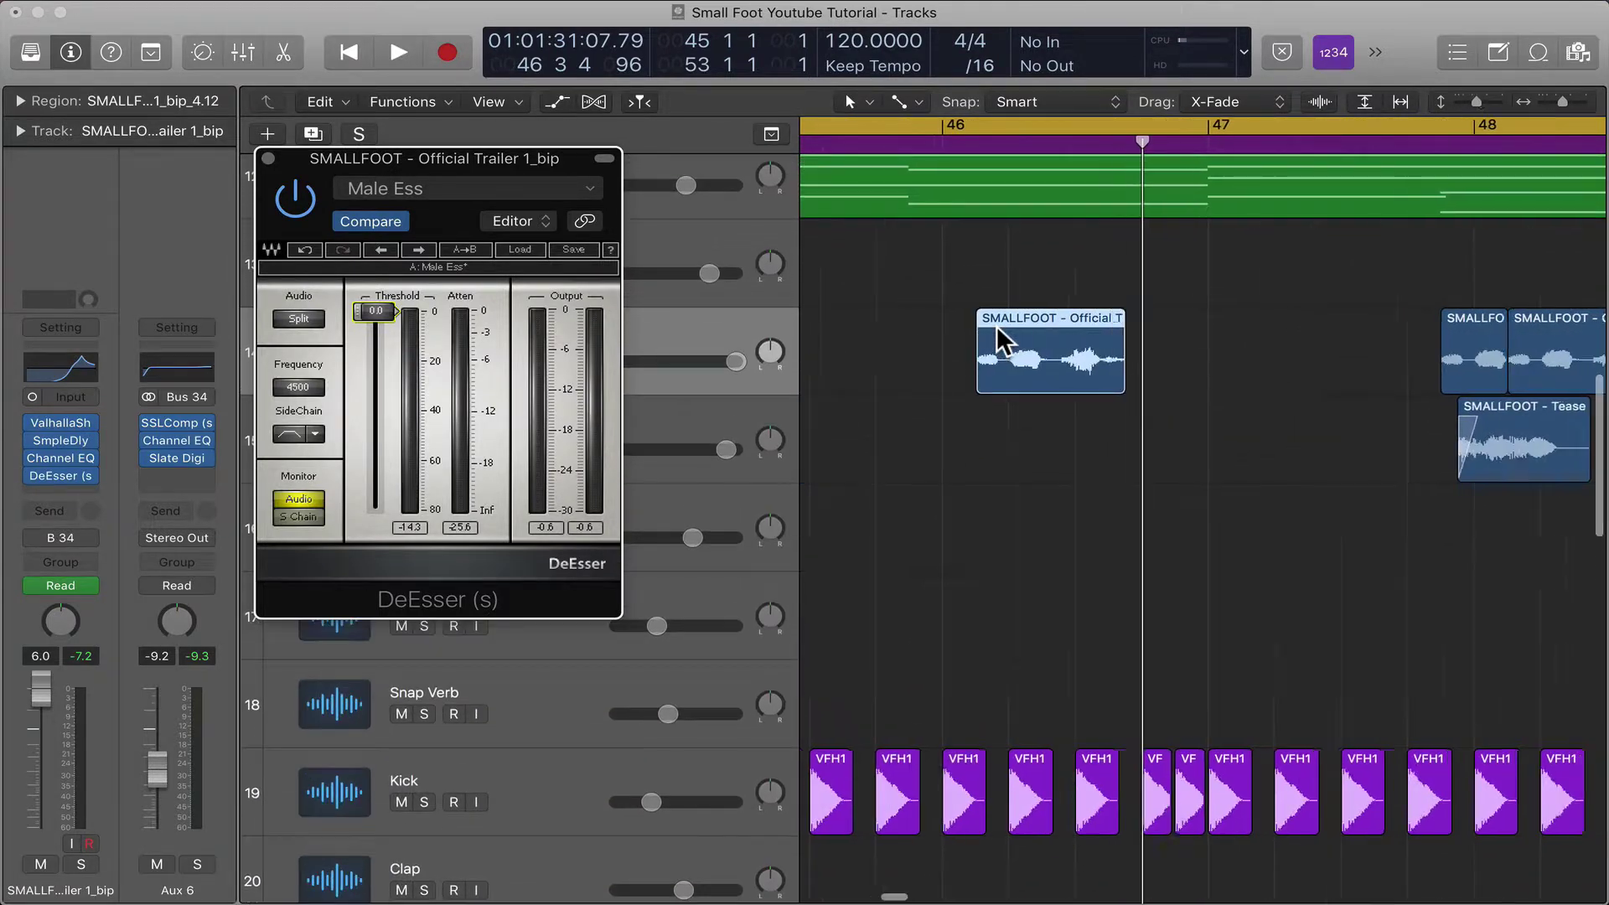
{"action": "left_click", "coordinate": [956, 119]}
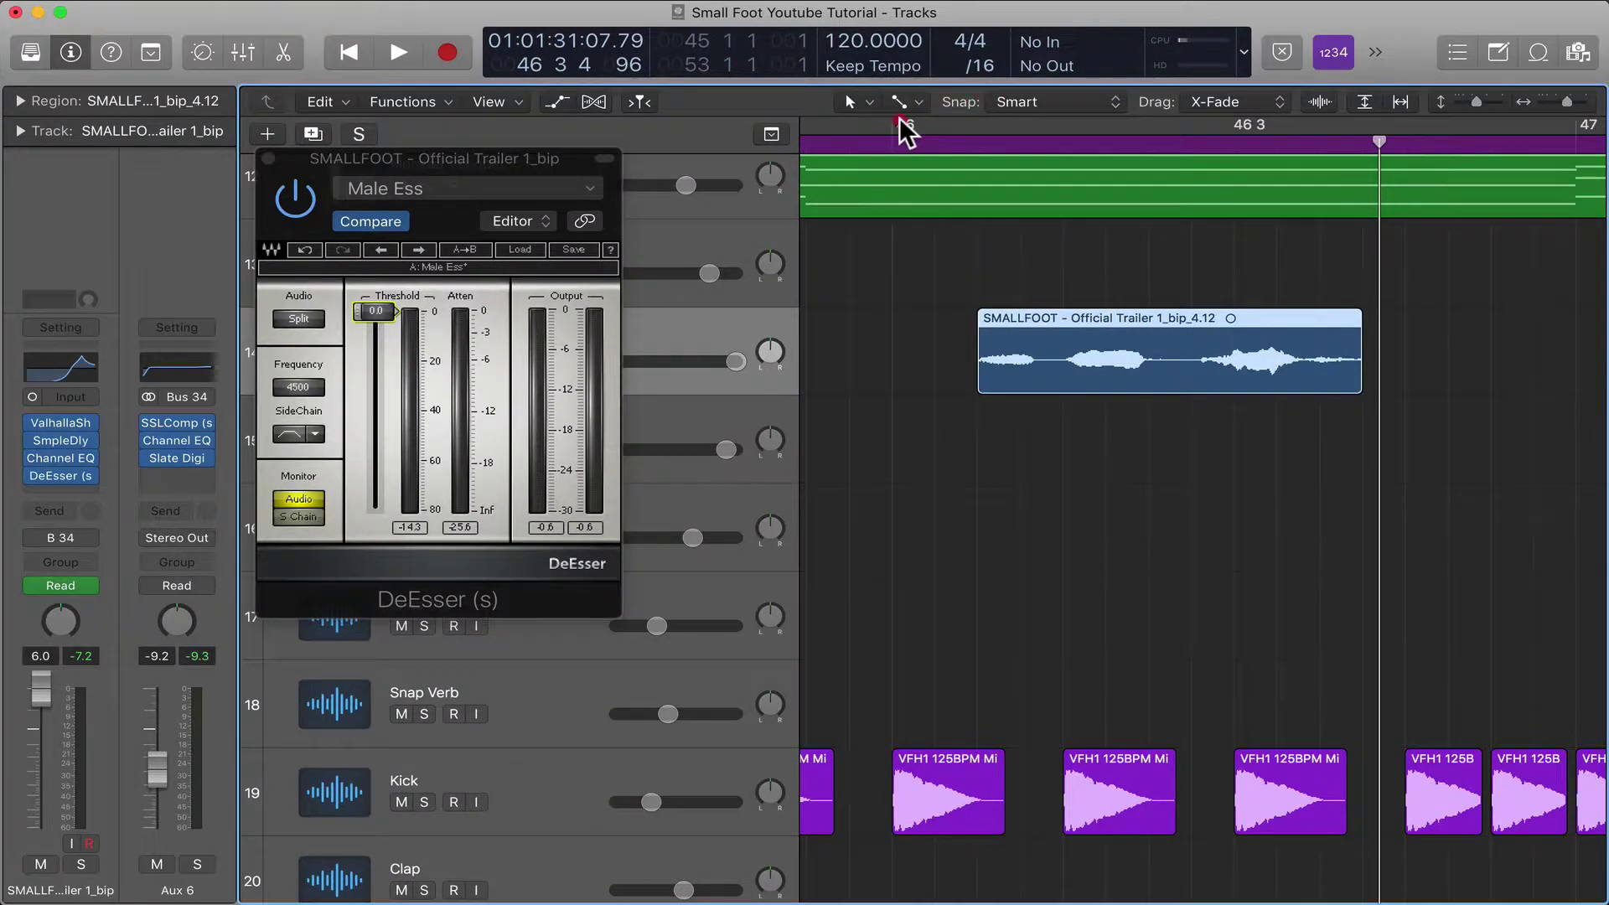
{"action": "left_click_drag", "start_coordinate": [898, 117], "coordinate": [1542, 117]}
{"action": "key", "text": "space"}
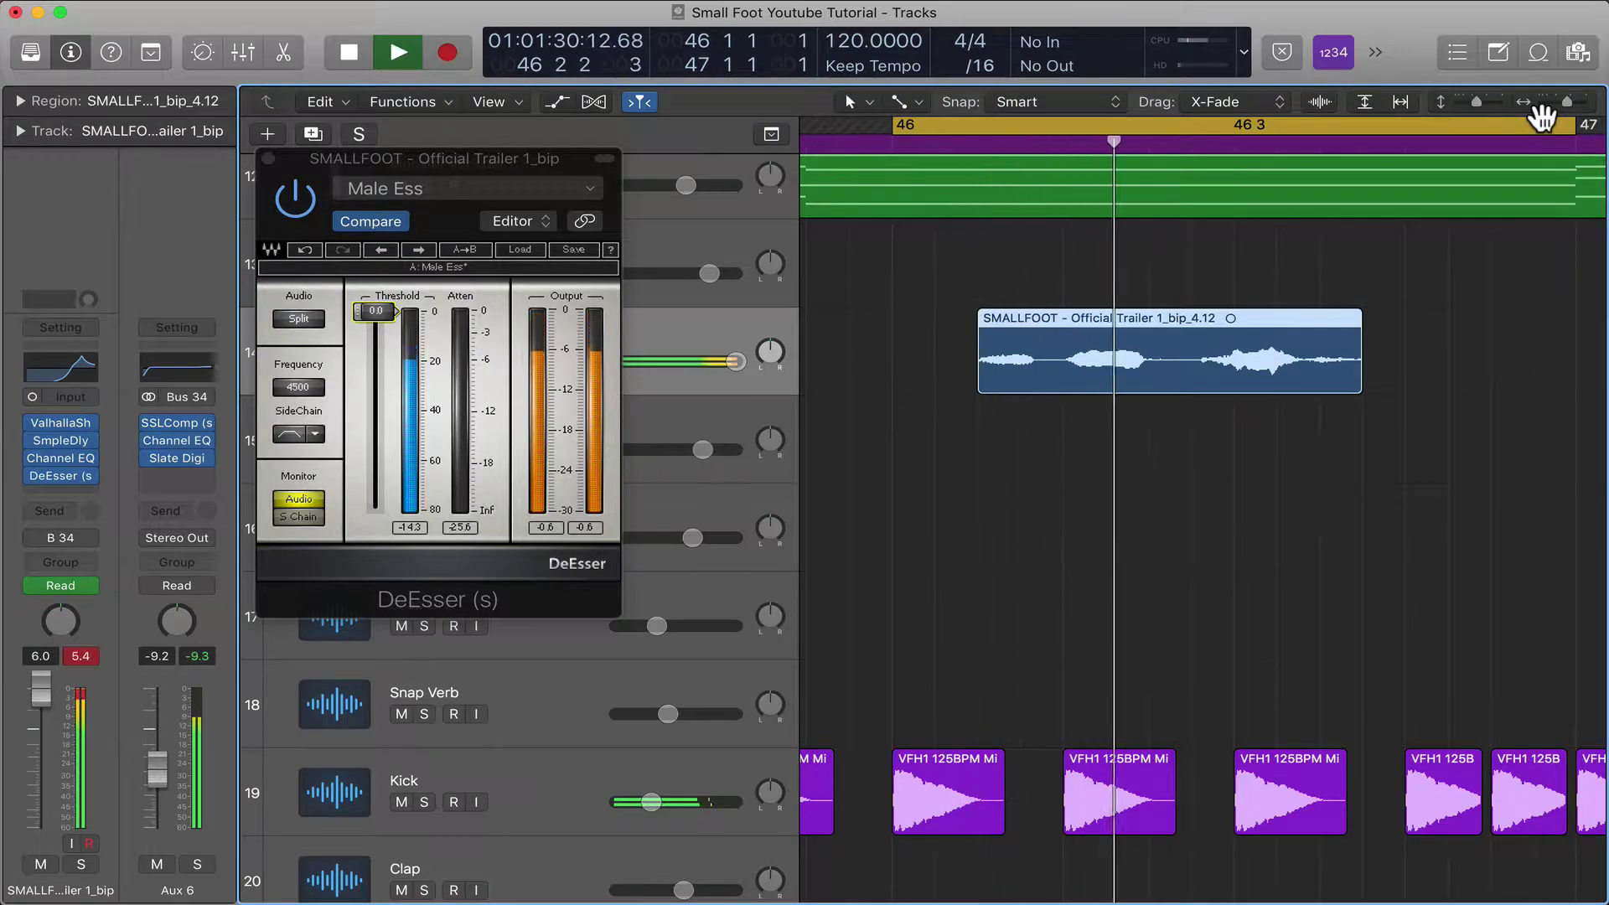
{"action": "key", "text": "space"}
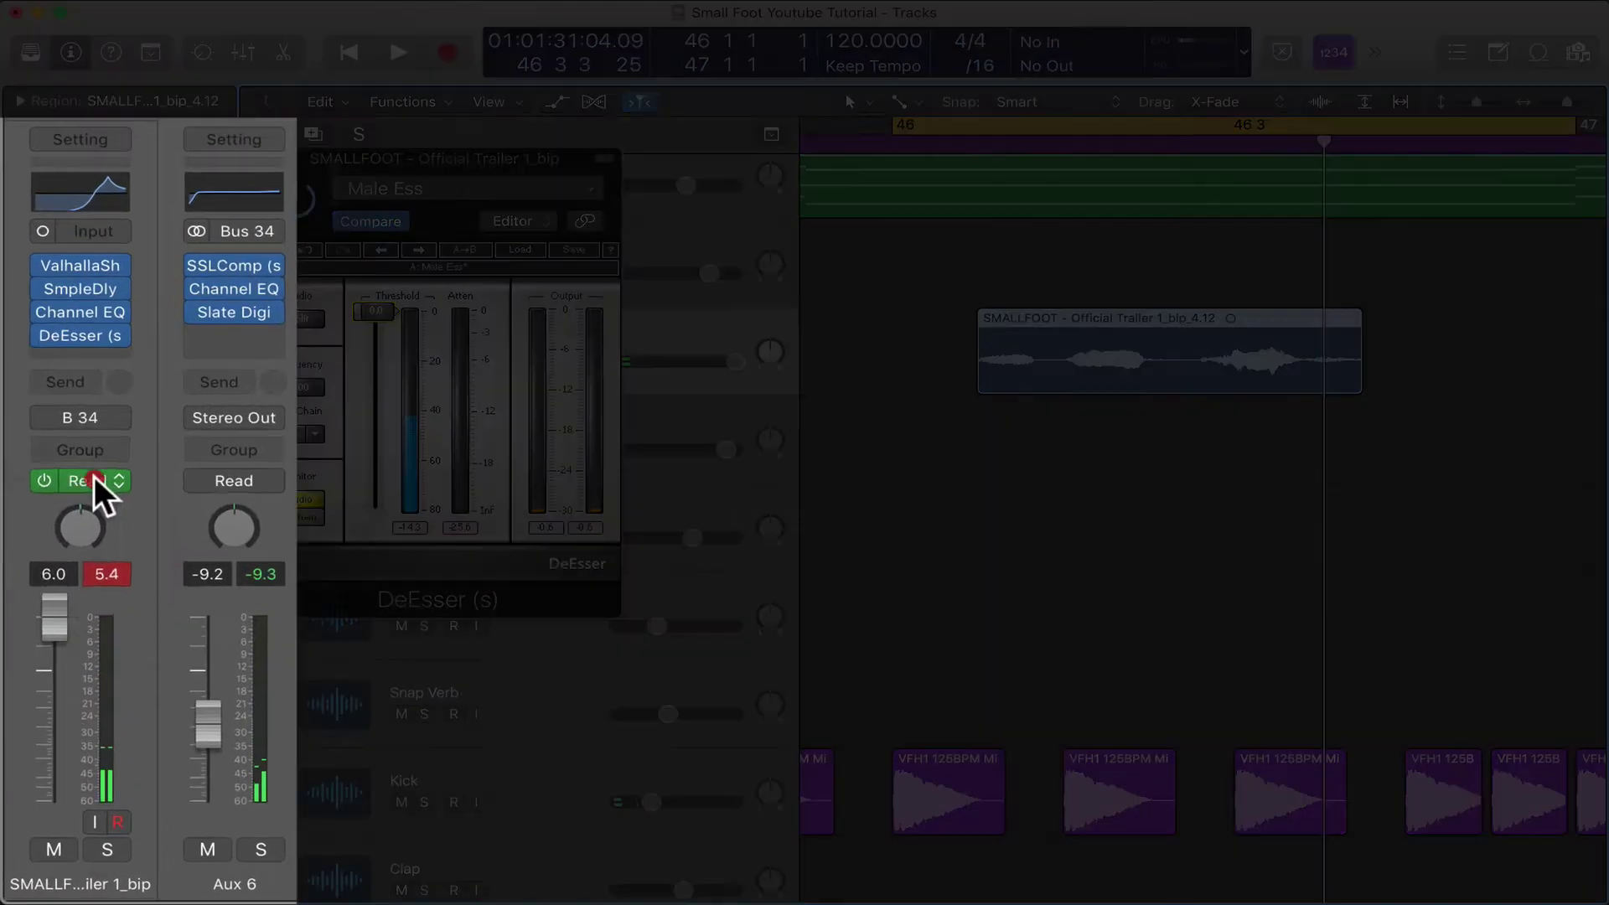
Step: Set track 14's automation mode to Touch and record a dip in the DeEsser threshold while the bar 46 loop plays
{"action": "left_click", "coordinate": [70, 582]}
{"action": "left_click", "coordinate": [77, 599]}
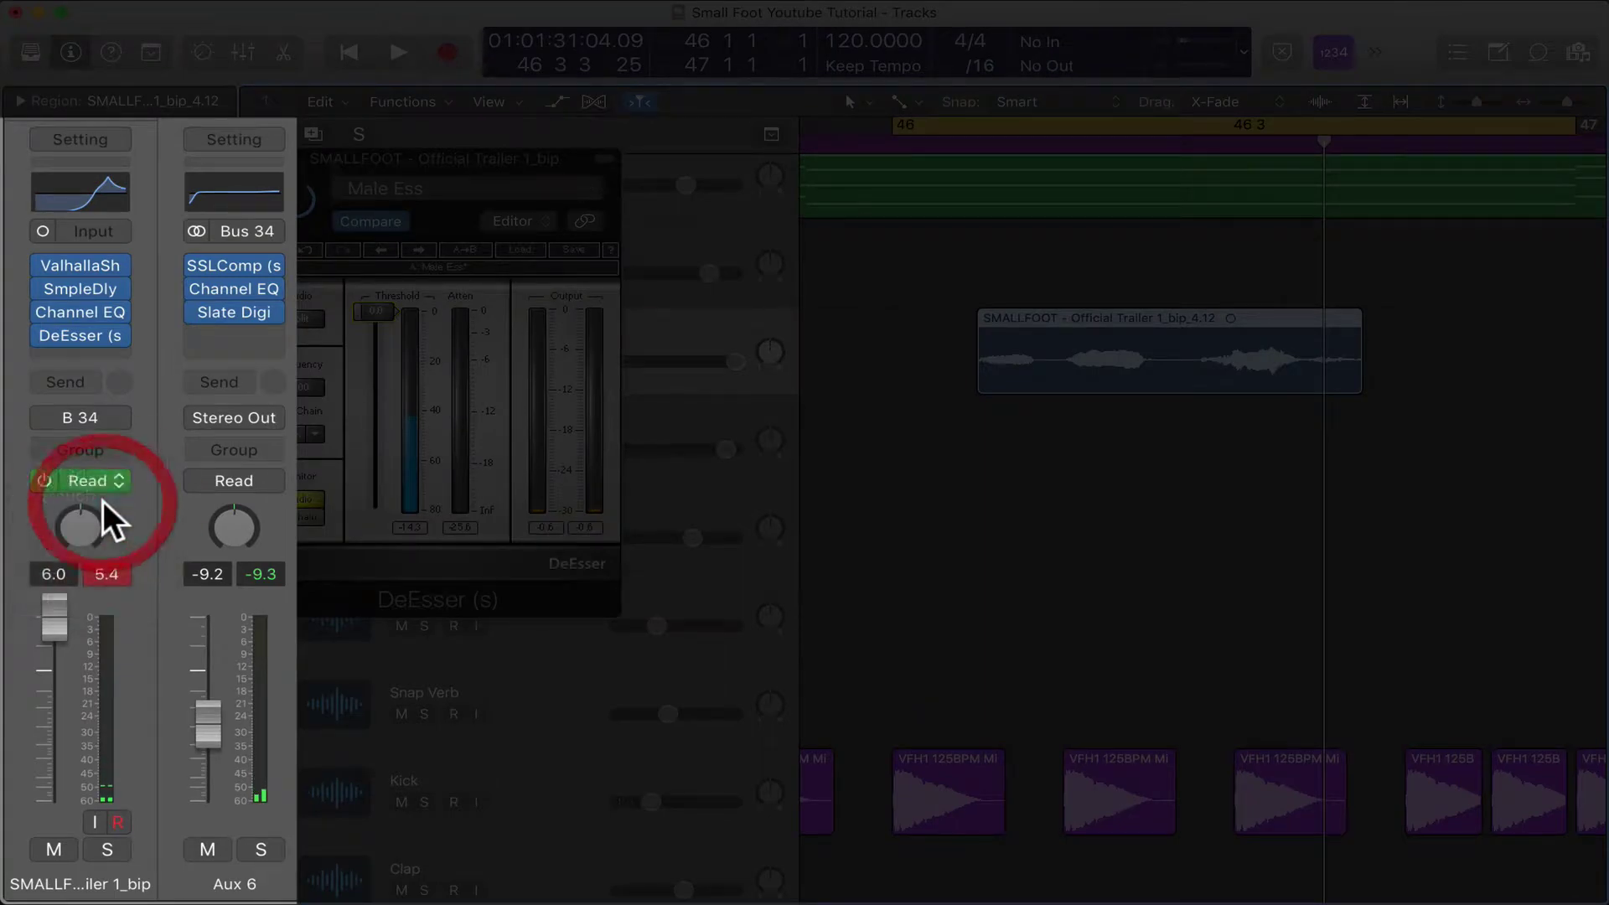
{"action": "key", "text": "space"}
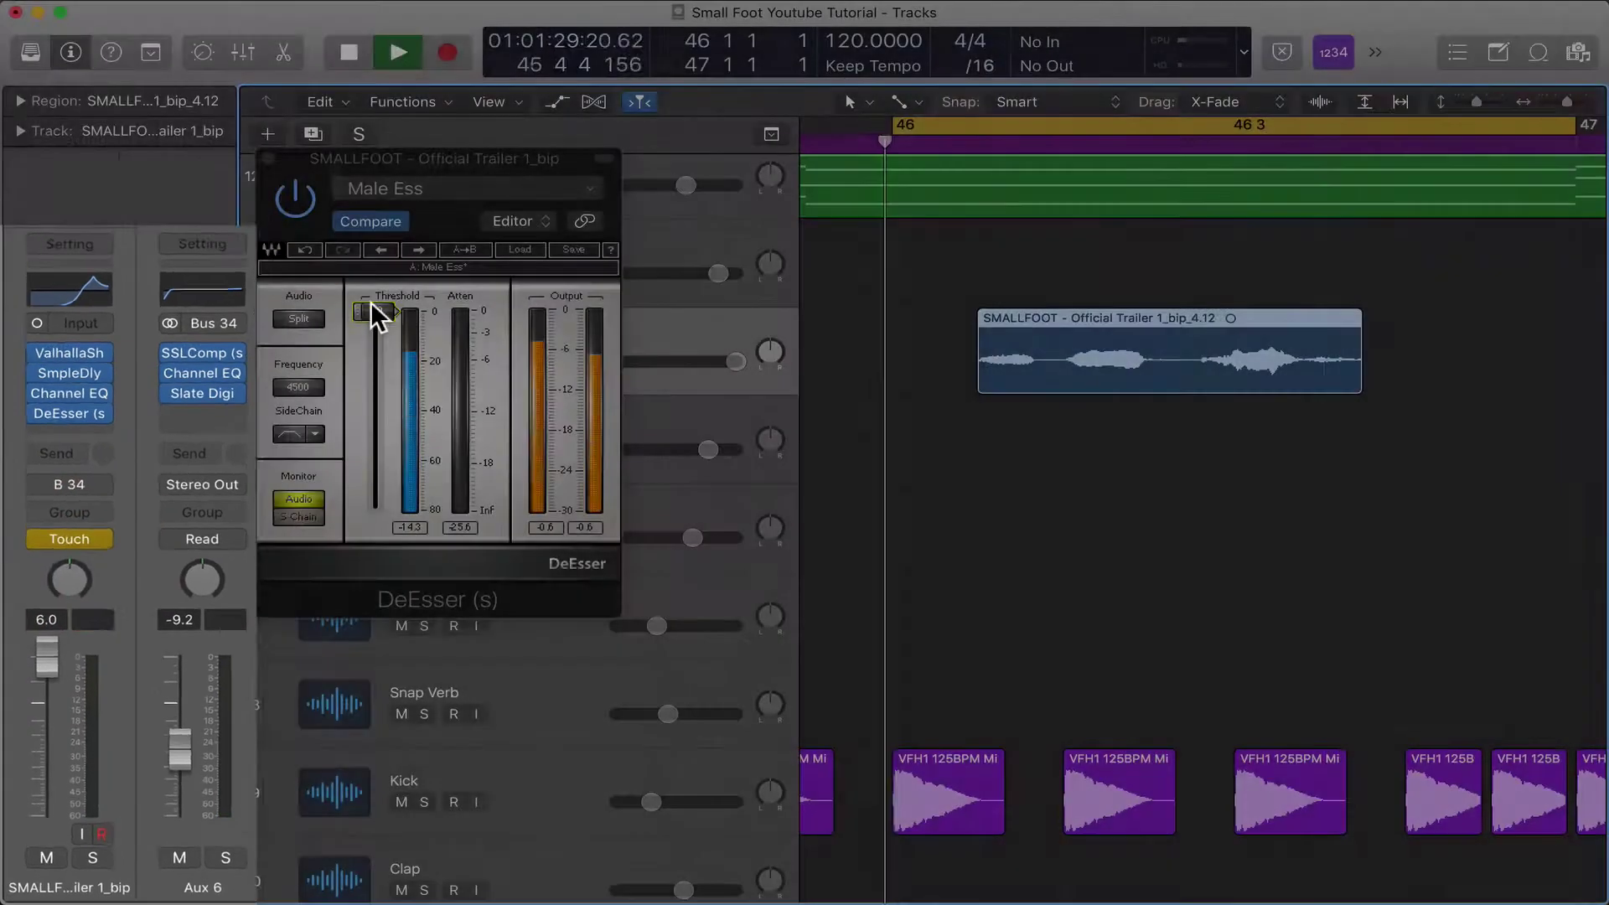
{"action": "left_click", "coordinate": [374, 317]}
{"action": "key", "text": "Return"}
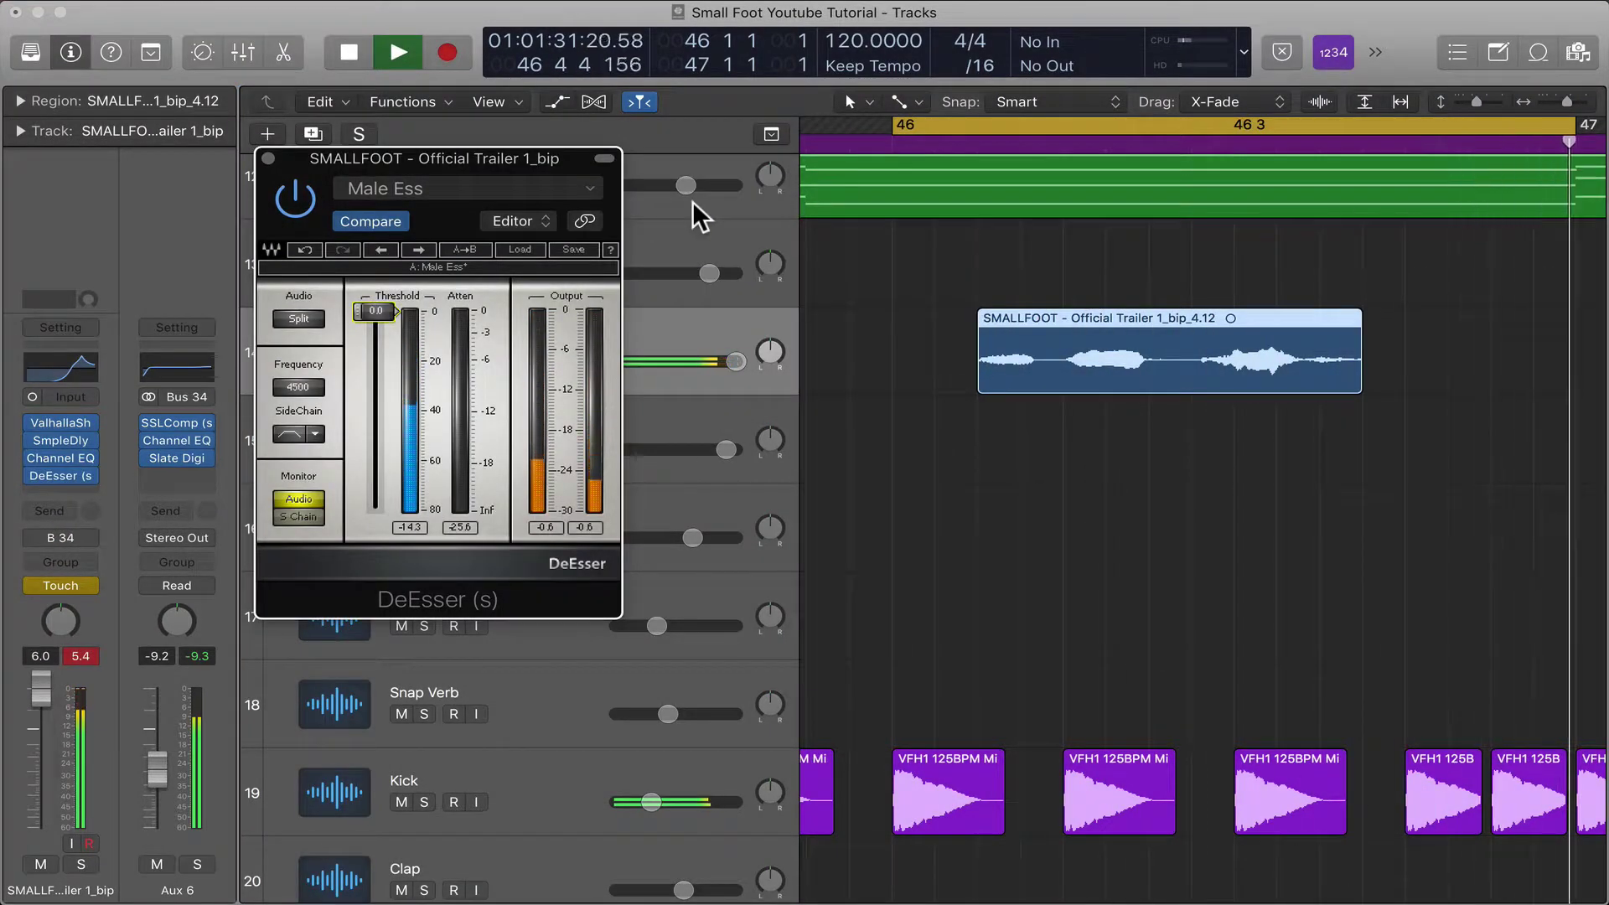
{"action": "left_click_drag", "start_coordinate": [374, 311], "coordinate": [375, 401]}
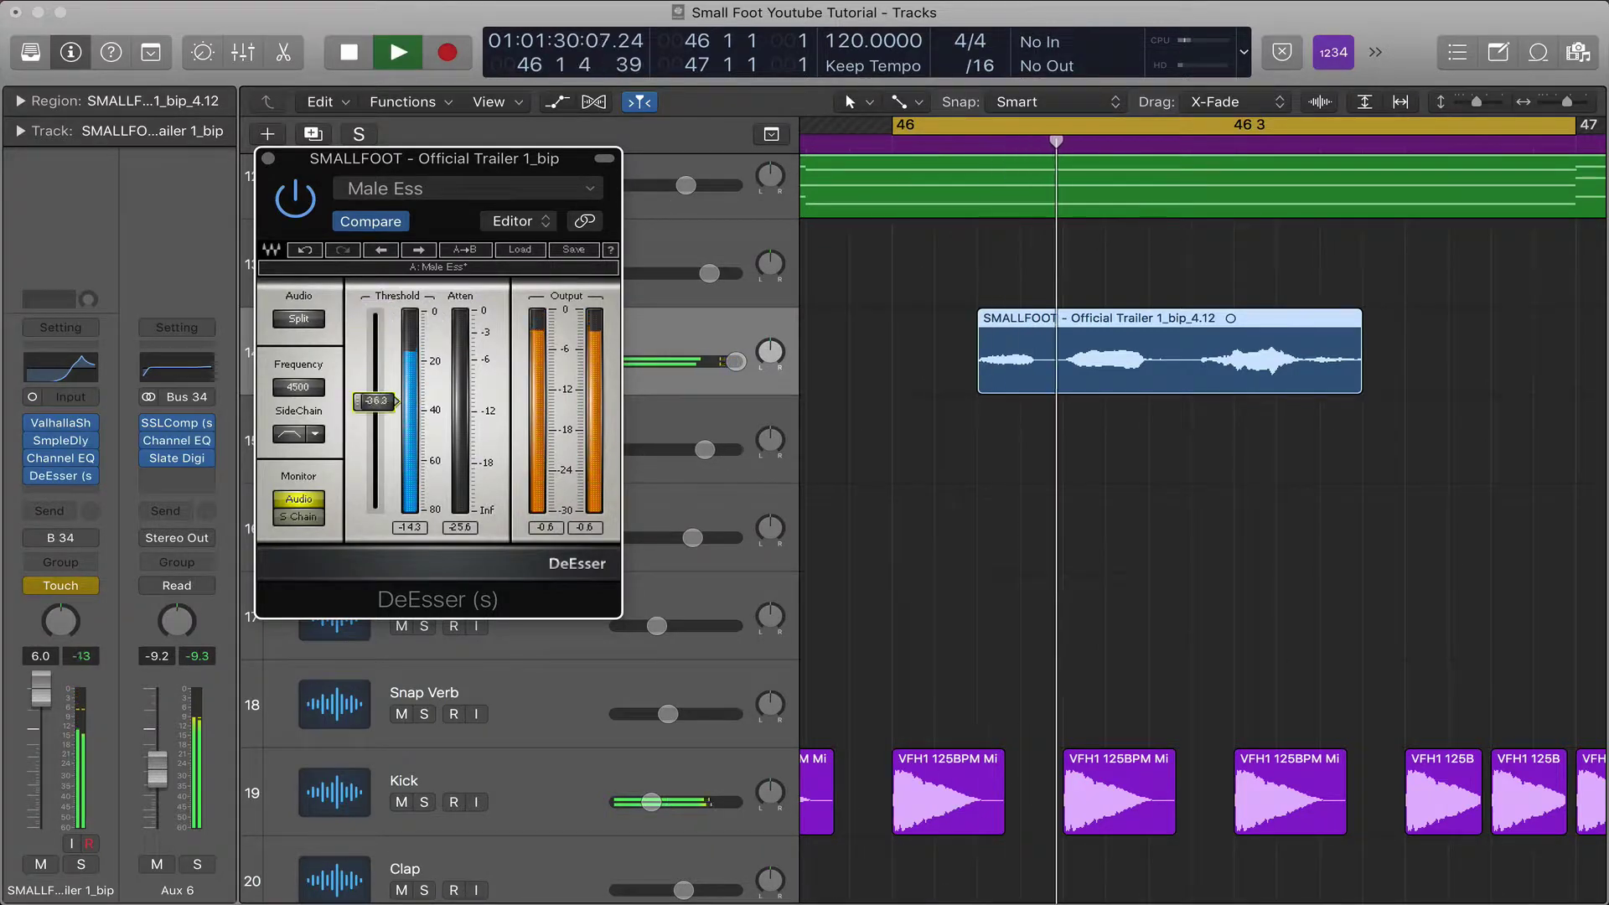
{"action": "key", "text": "space"}
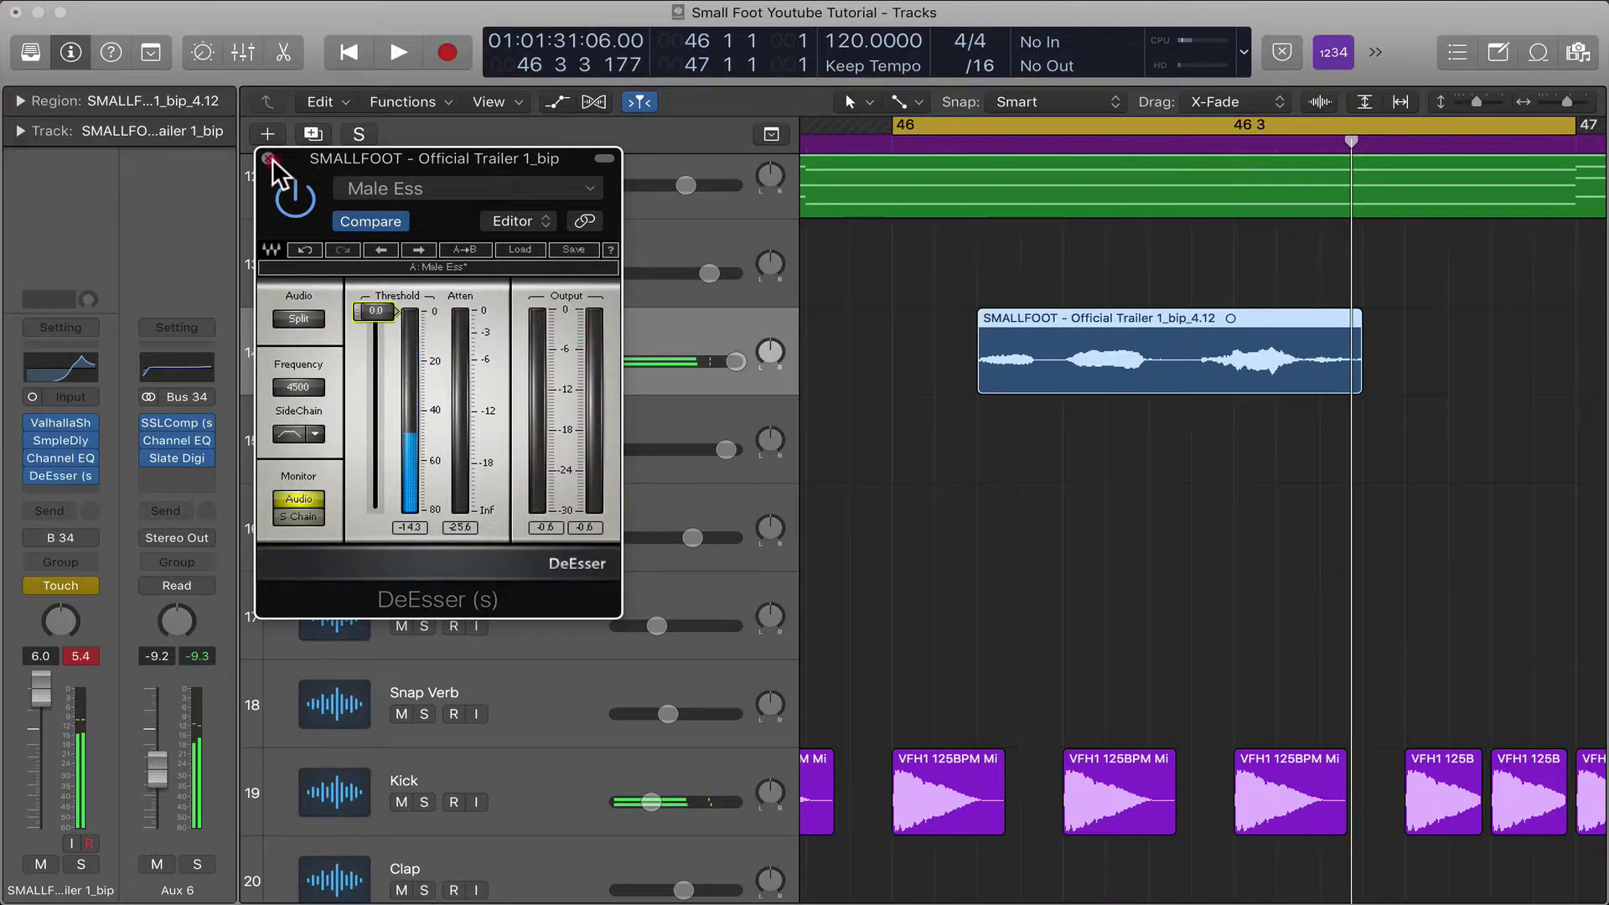
Step: Close the DeEsser window and show track automation with the DeEsser (s) Threshold lane displayed on track 14
{"action": "left_click", "coordinate": [268, 158]}
{"action": "key", "text": "a"}
{"action": "left_click", "coordinate": [546, 381]}
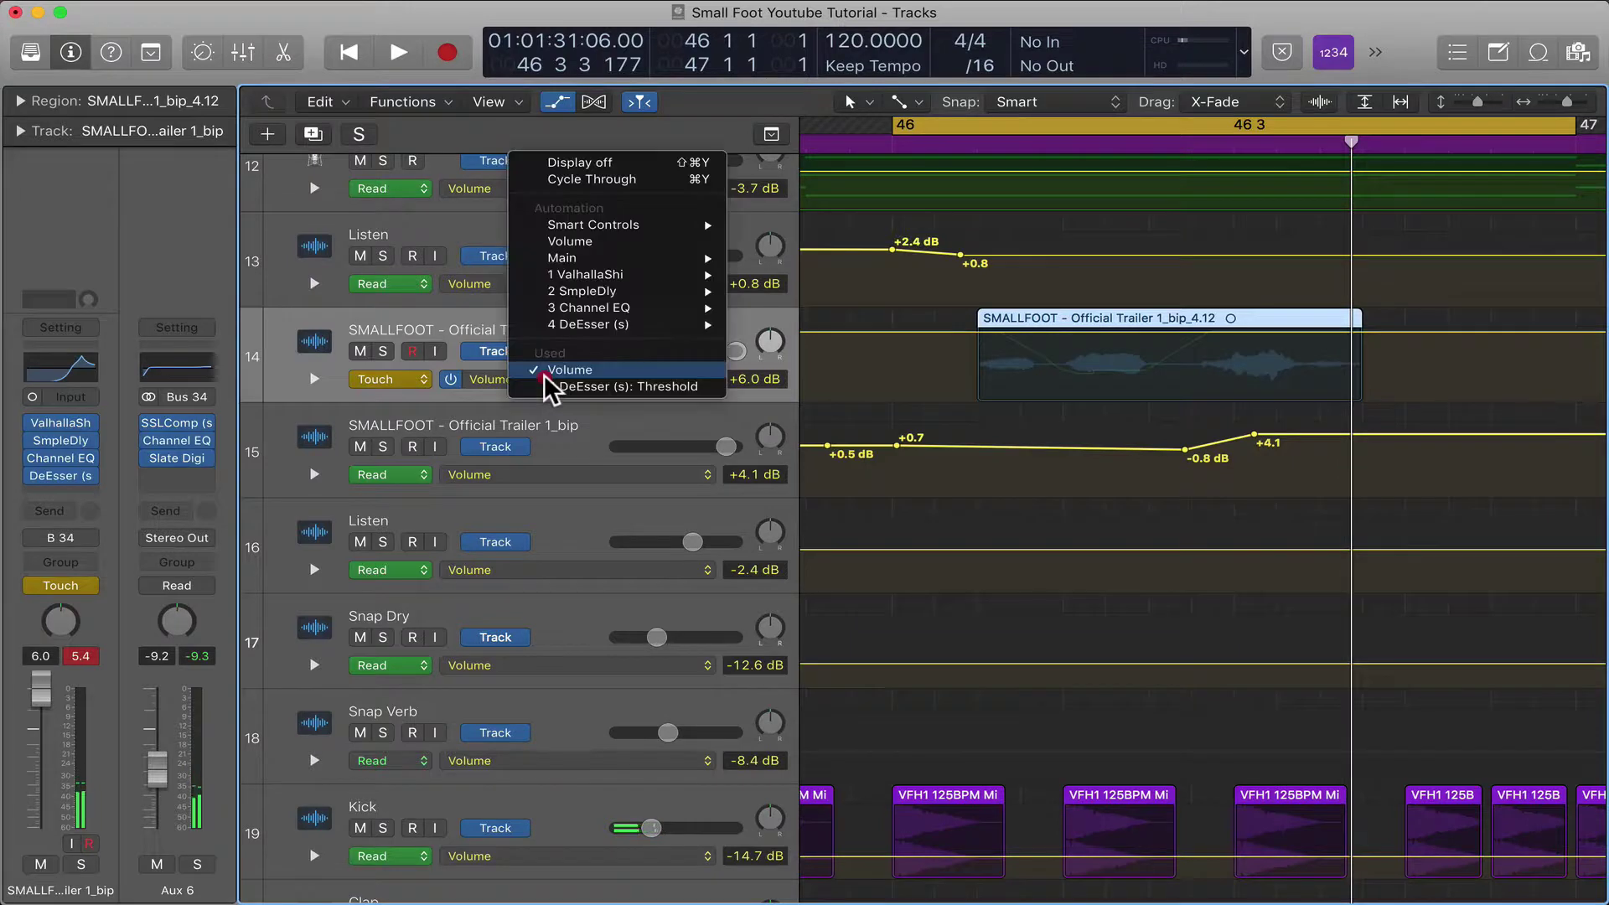
{"action": "left_click", "coordinate": [553, 386]}
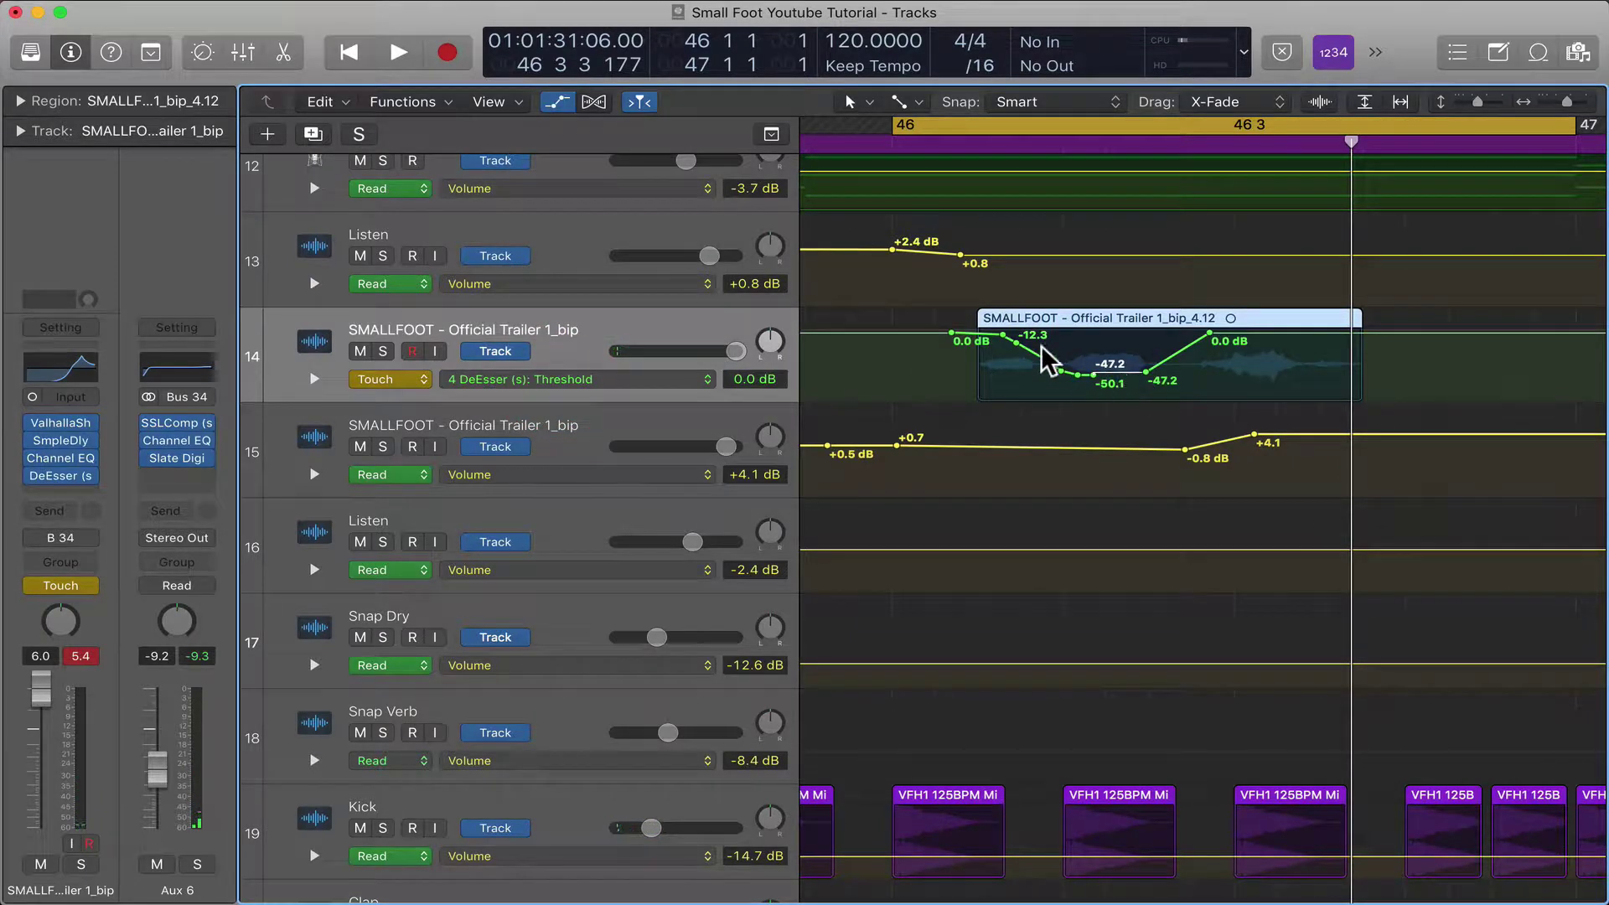
Step: Flatten the recorded threshold curve to 0.0 dB and add a new dip to -80.0 dB over the vocal region's first syllable
{"action": "left_click_drag", "start_coordinate": [953, 333], "coordinate": [1216, 333]}
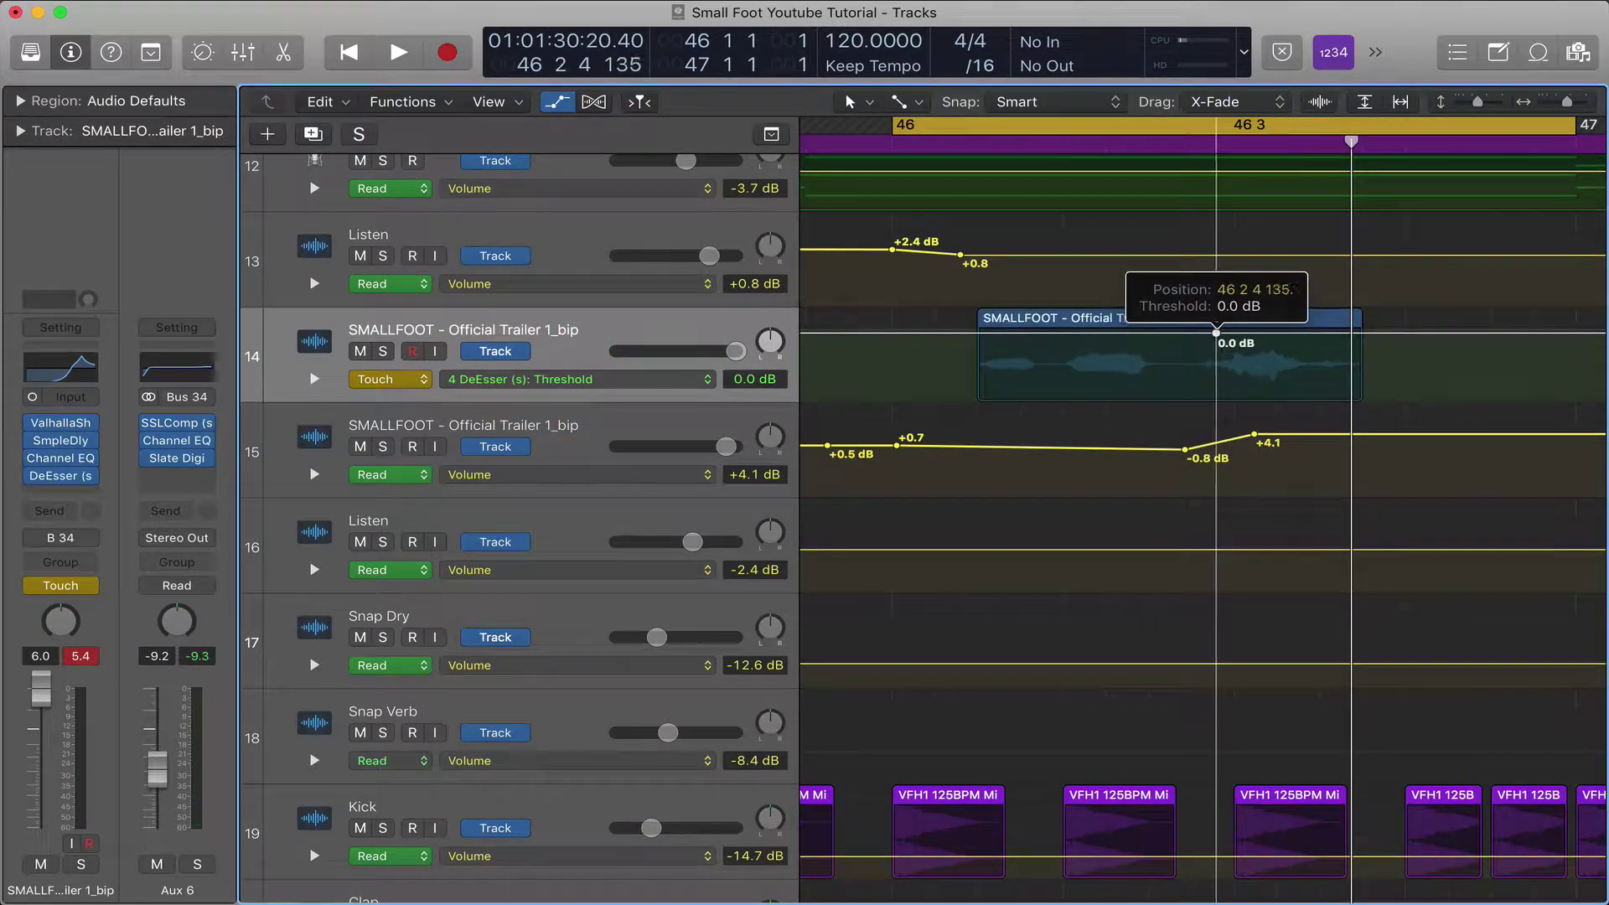
{"action": "left_click", "coordinate": [1059, 333]}
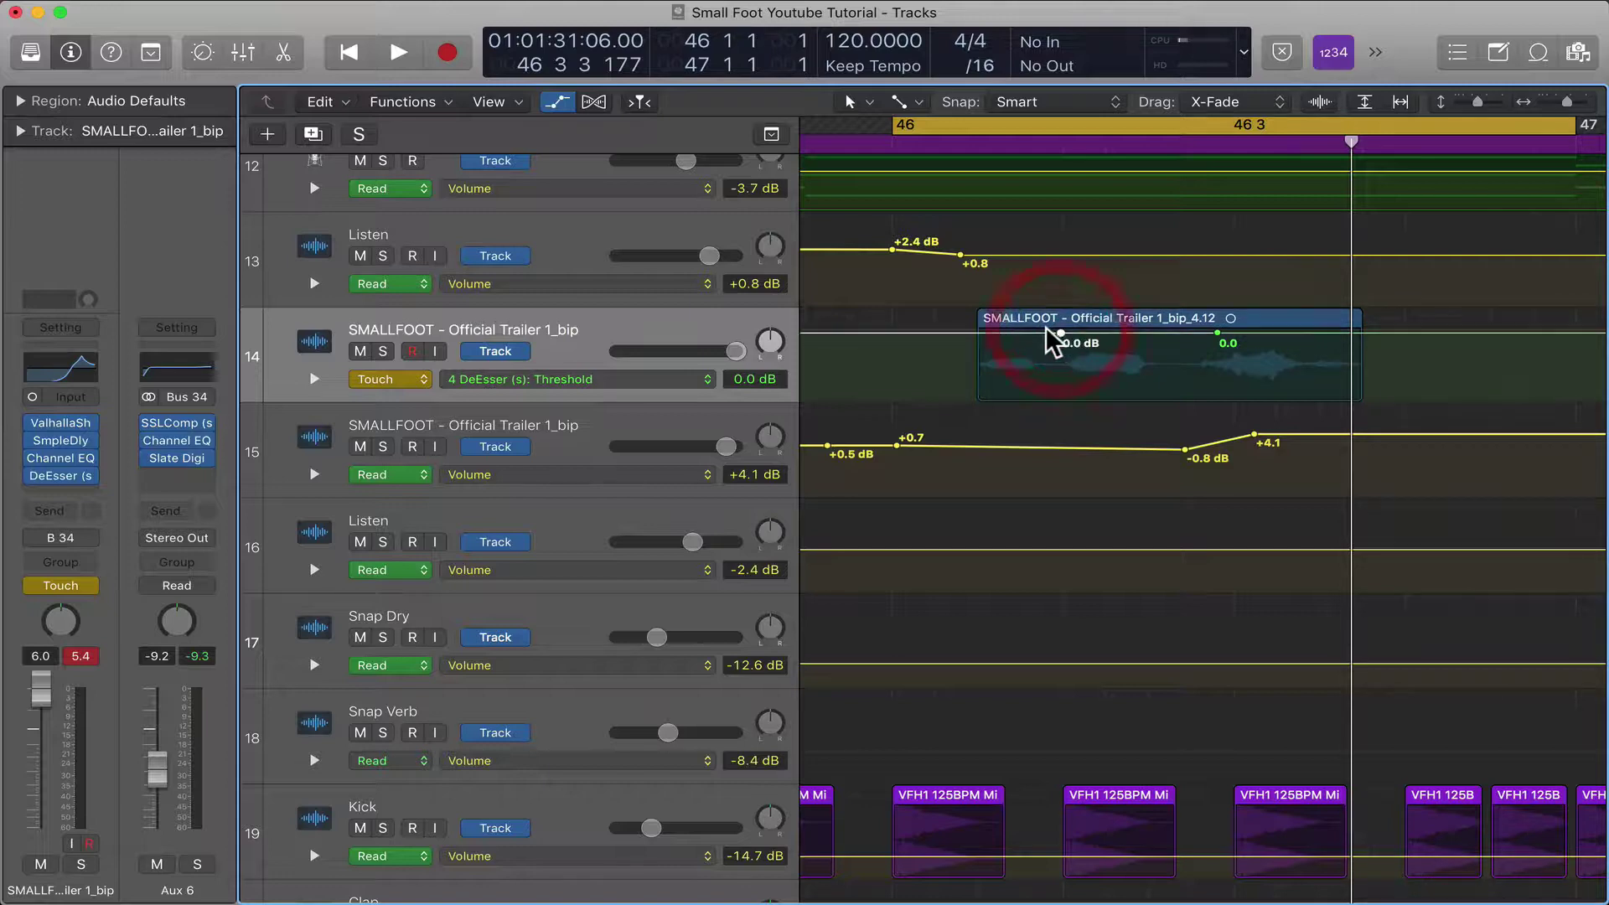
{"action": "left_click", "coordinate": [953, 333]}
{"action": "left_click_drag", "start_coordinate": [1015, 327], "coordinate": [1013, 413]}
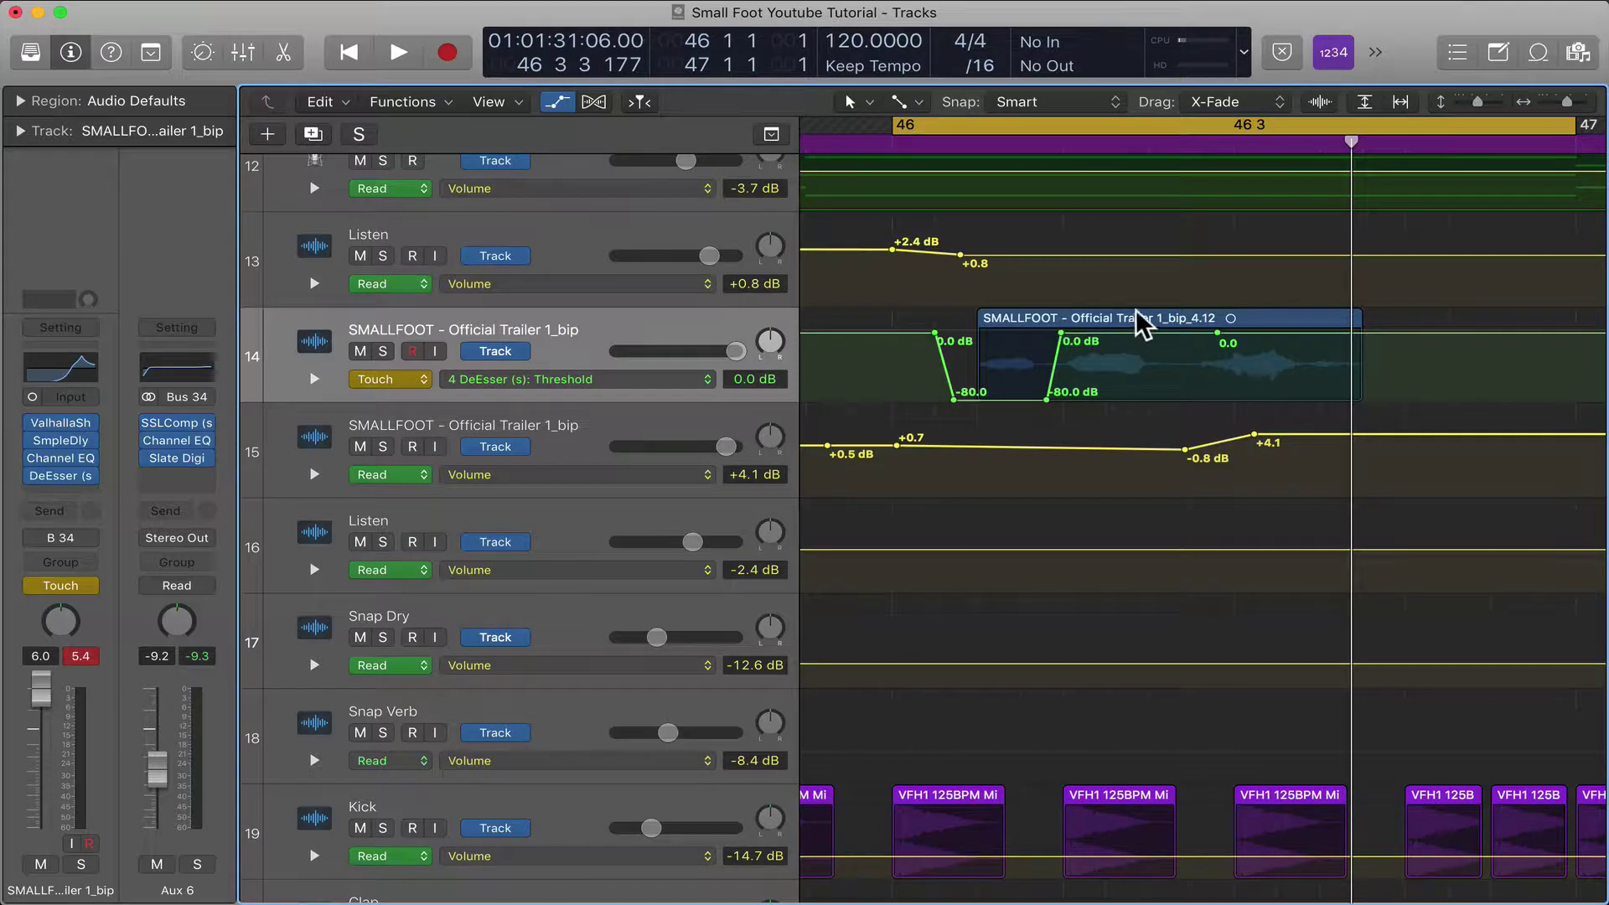
Step: Open track 14's DeEsser, play the loop to check the threshold automation, and place the playhead inside the first dip
{"action": "left_click", "coordinate": [71, 475]}
{"action": "key", "text": "space"}
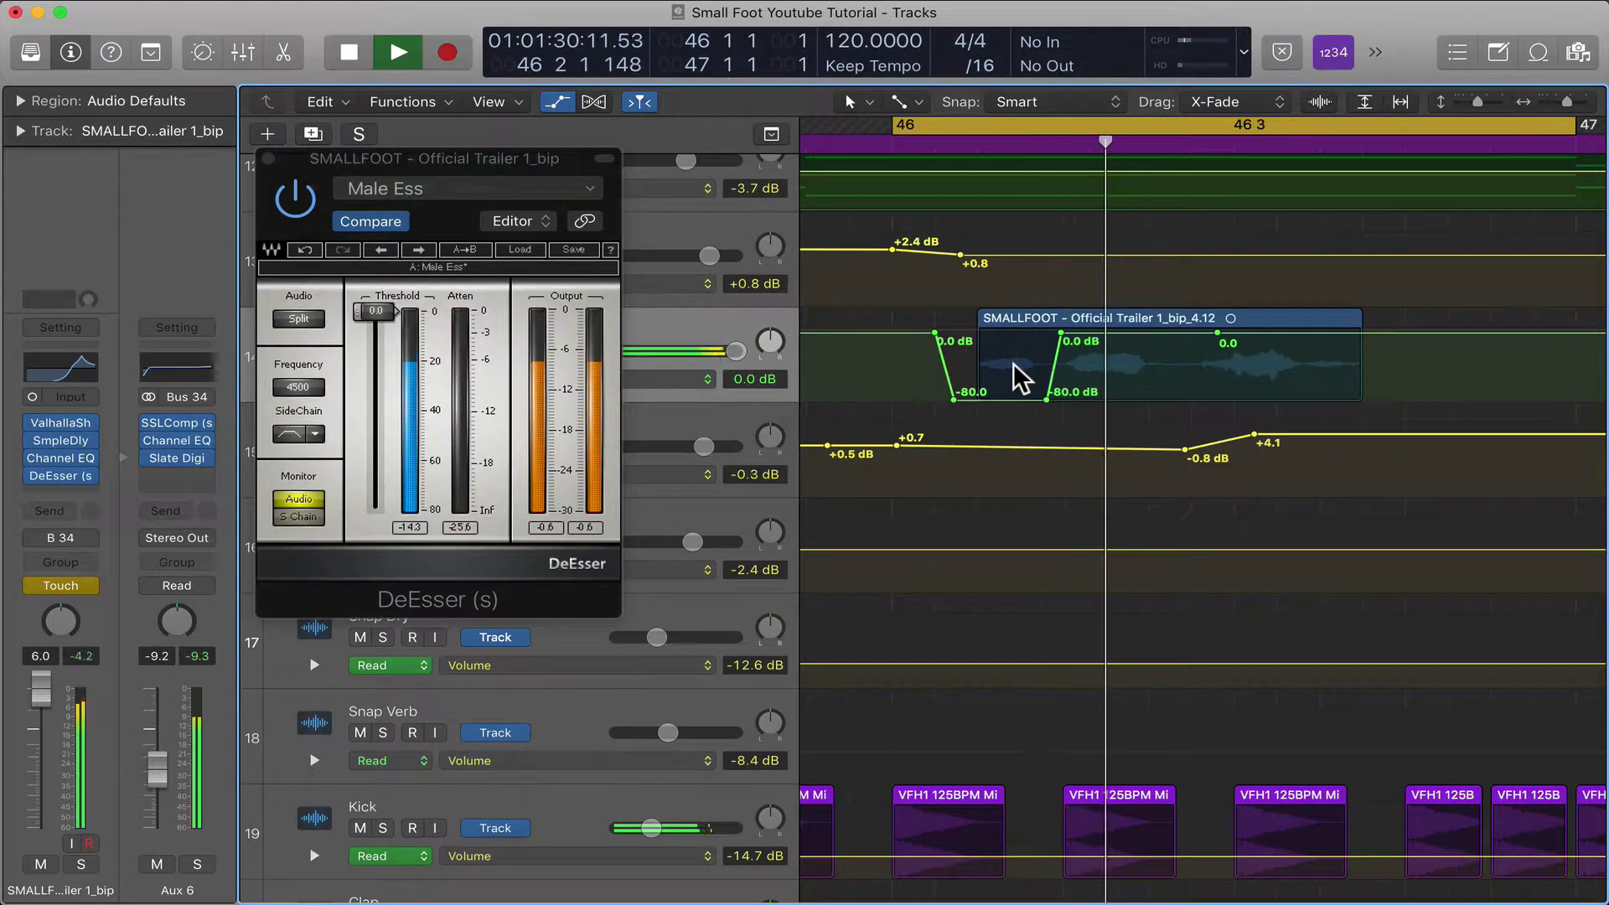
{"action": "key", "text": "space"}
{"action": "left_click", "coordinate": [999, 142]}
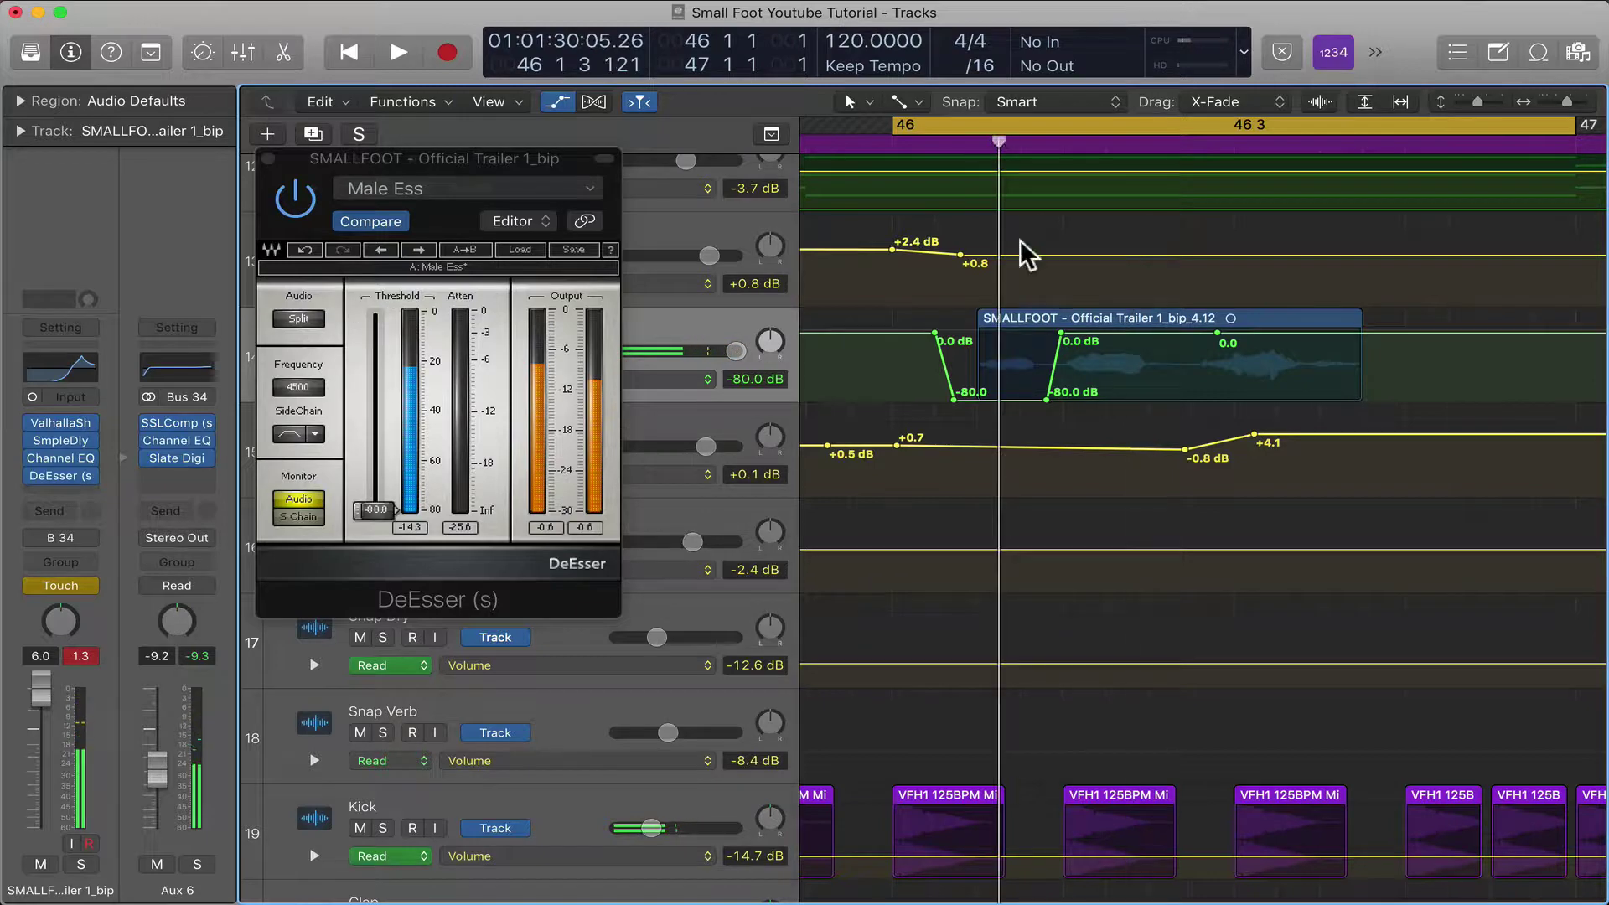
Step: Extend the -80.0 dB threshold dip on track 14 to position 46 2 2 93 and audition the loop
{"action": "left_click_drag", "start_coordinate": [1046, 399], "coordinate": [1122, 399]}
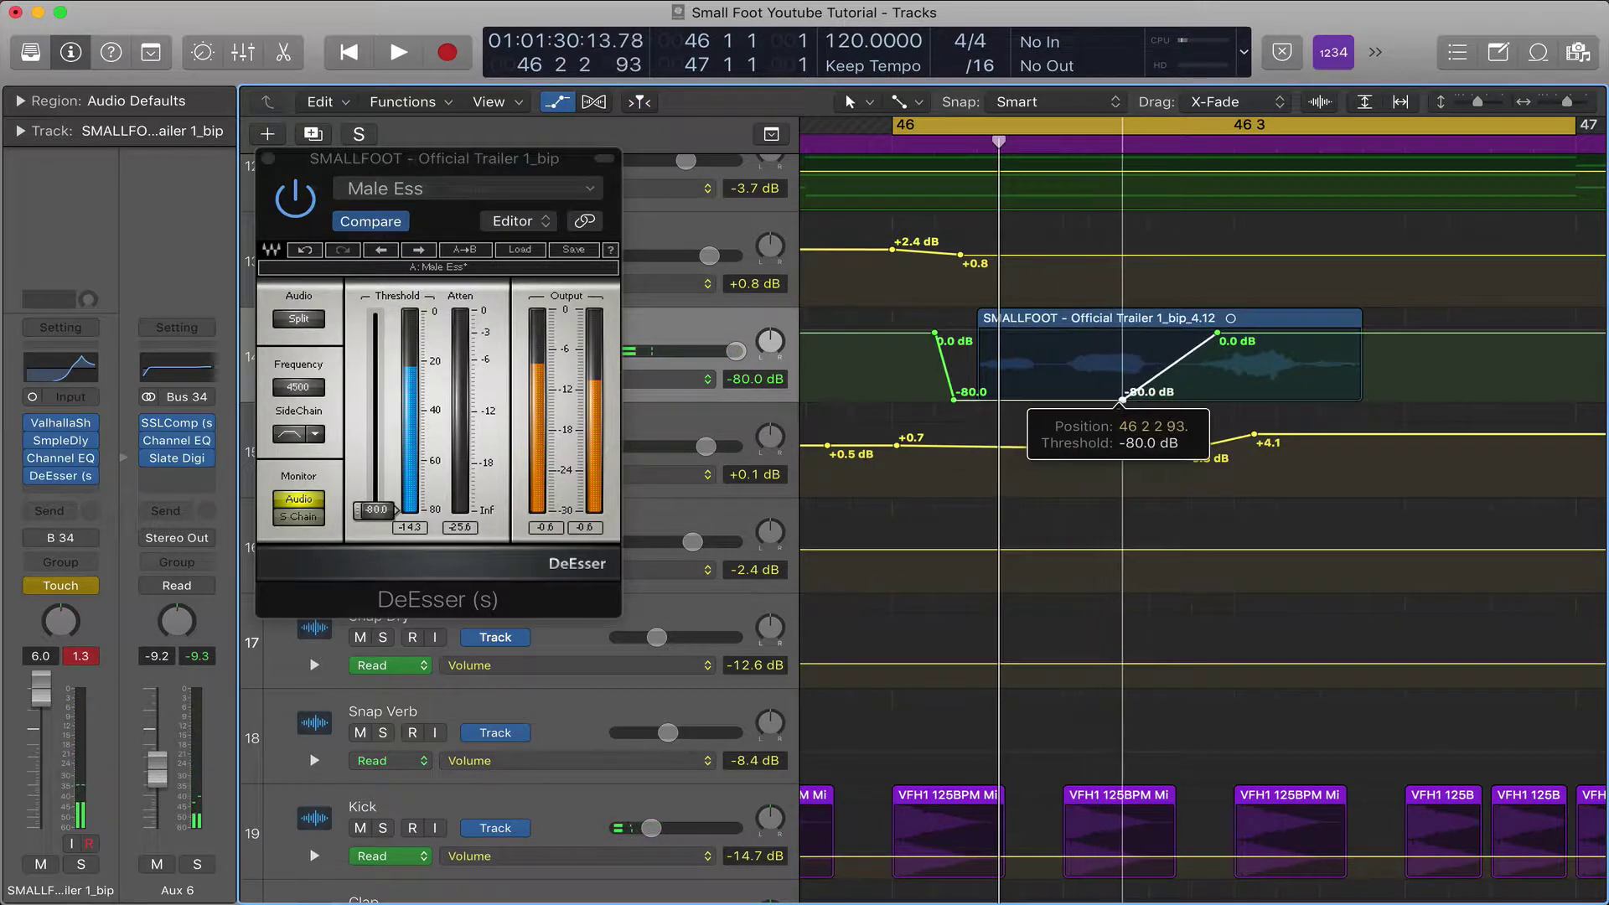
{"action": "key", "text": "space"}
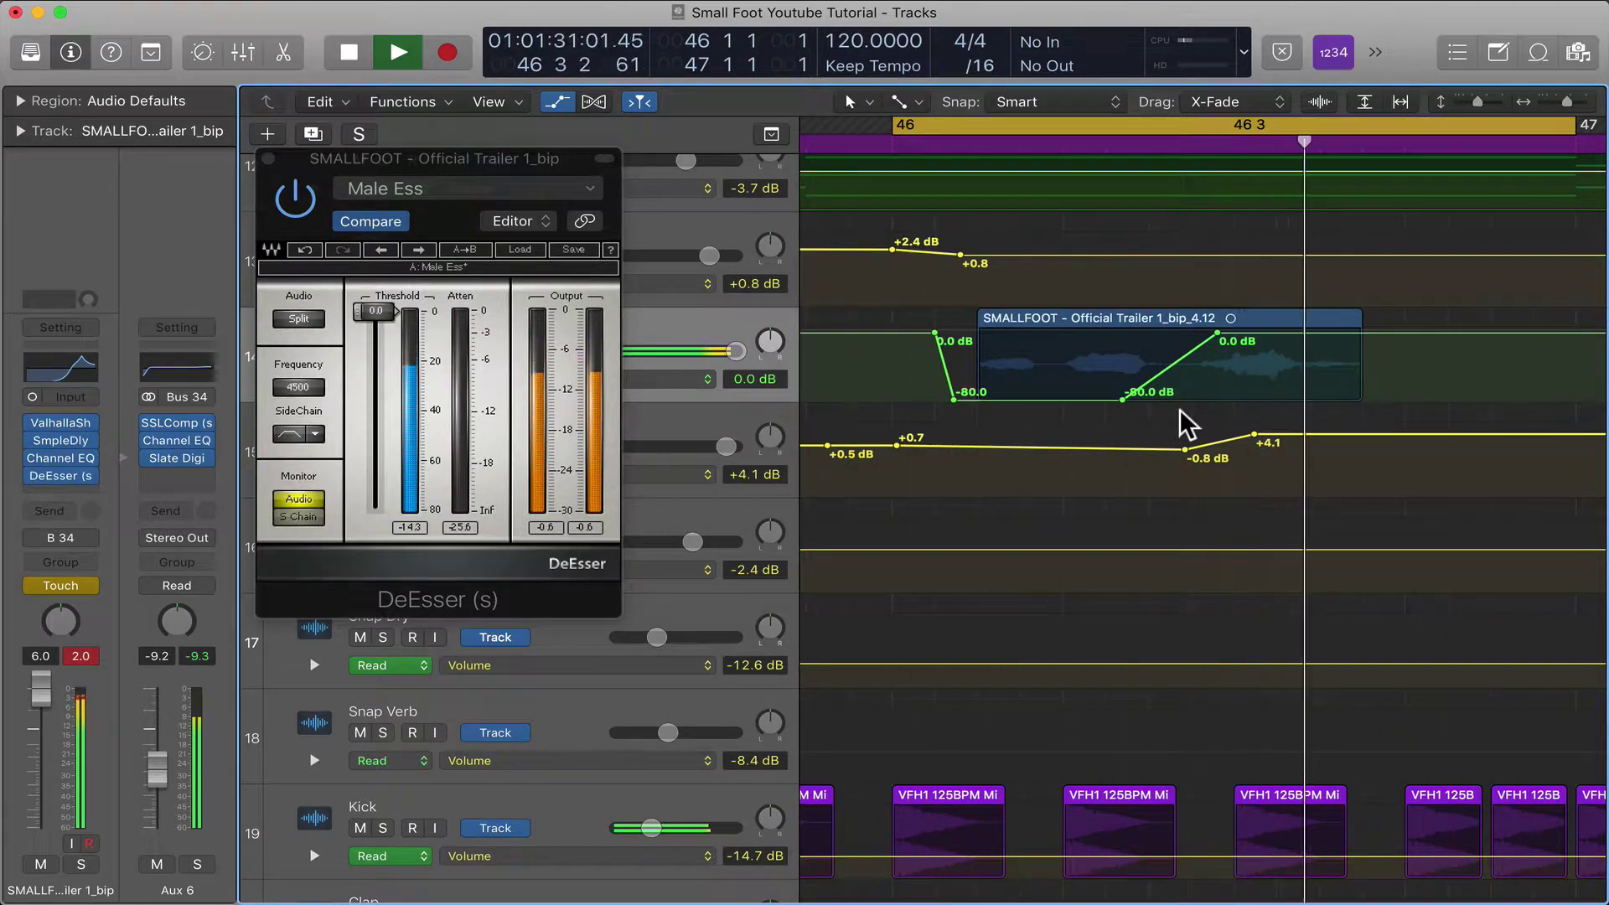
{"action": "key", "text": "space"}
Step: Move the end of the threshold dip back so it covers only the first syllable, with a steeper return, and audition it
{"action": "left_click_drag", "start_coordinate": [1219, 332], "coordinate": [1054, 359]}
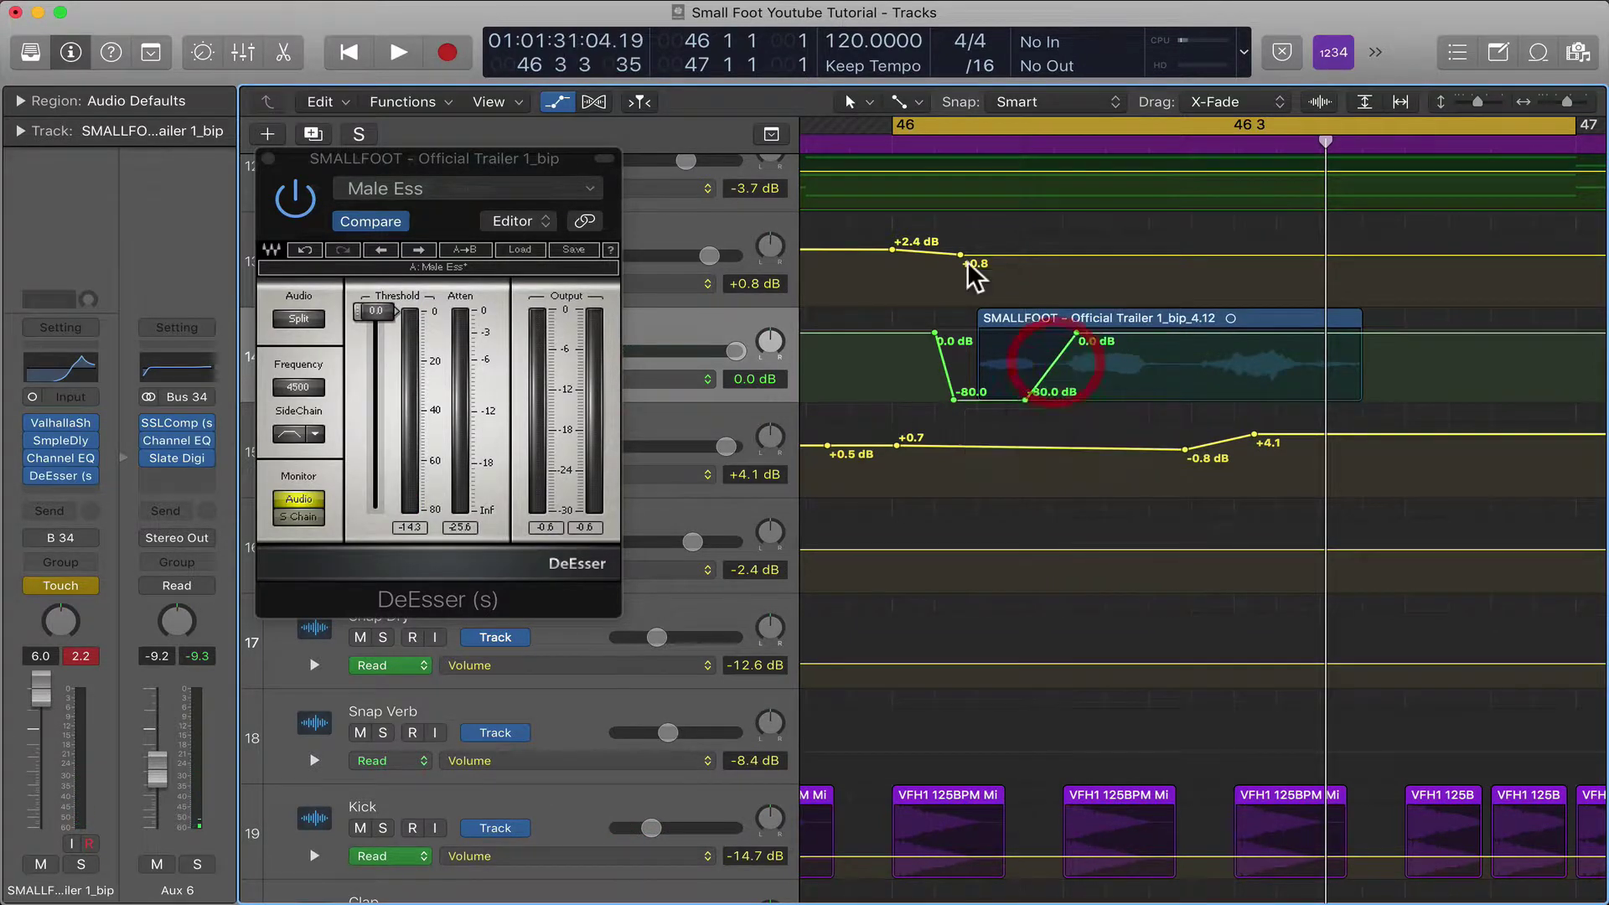
{"action": "key", "text": "space"}
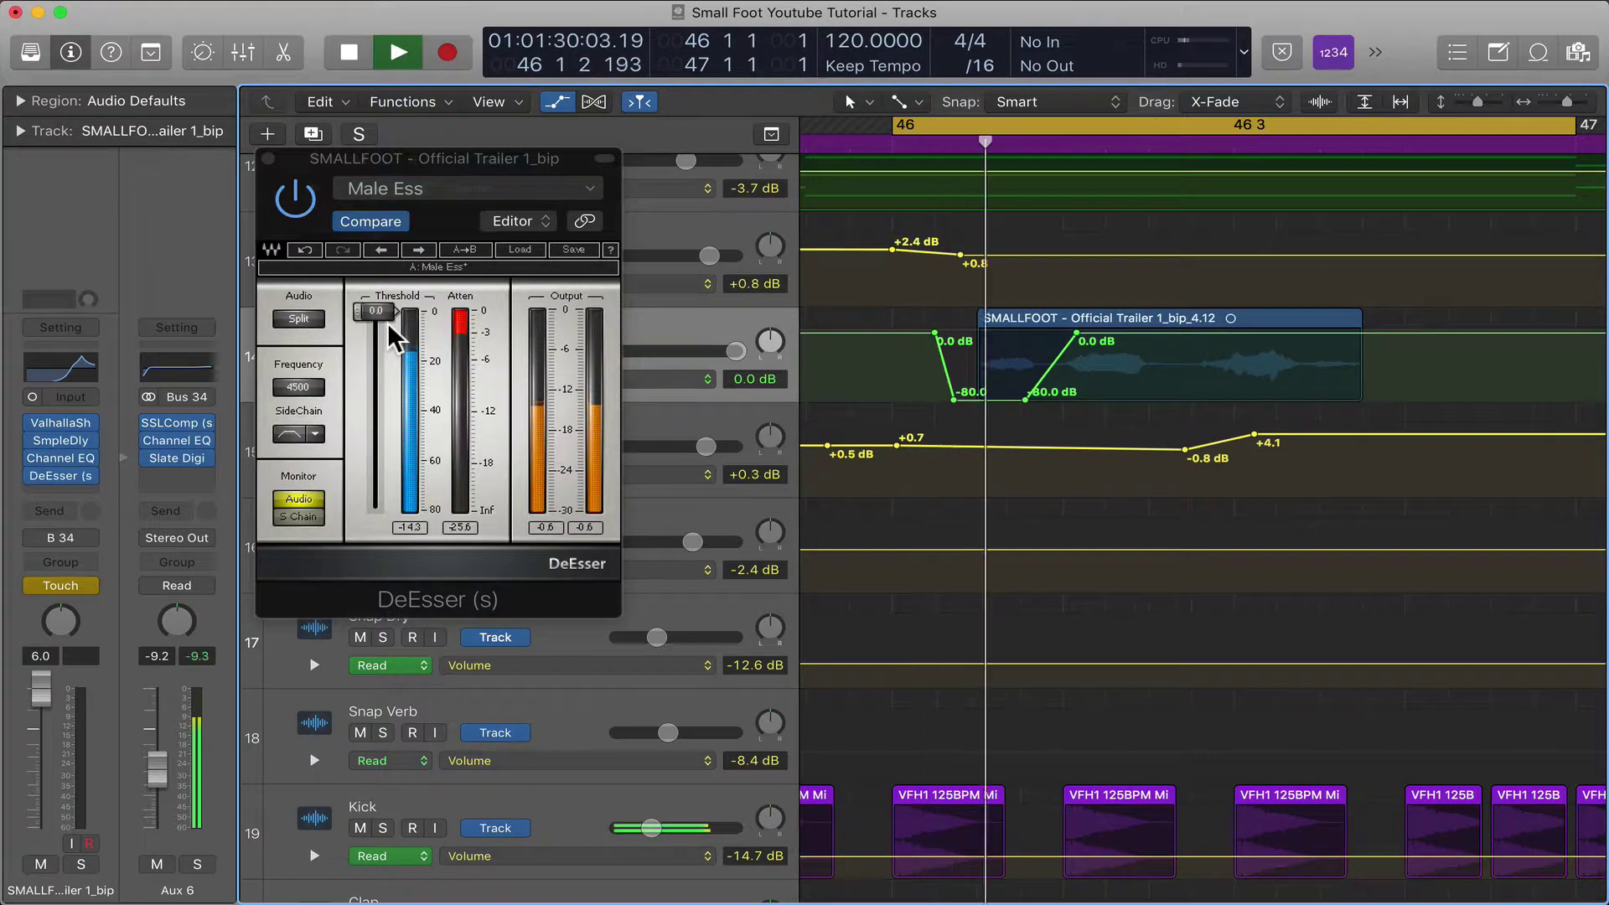
{"action": "key", "text": "space"}
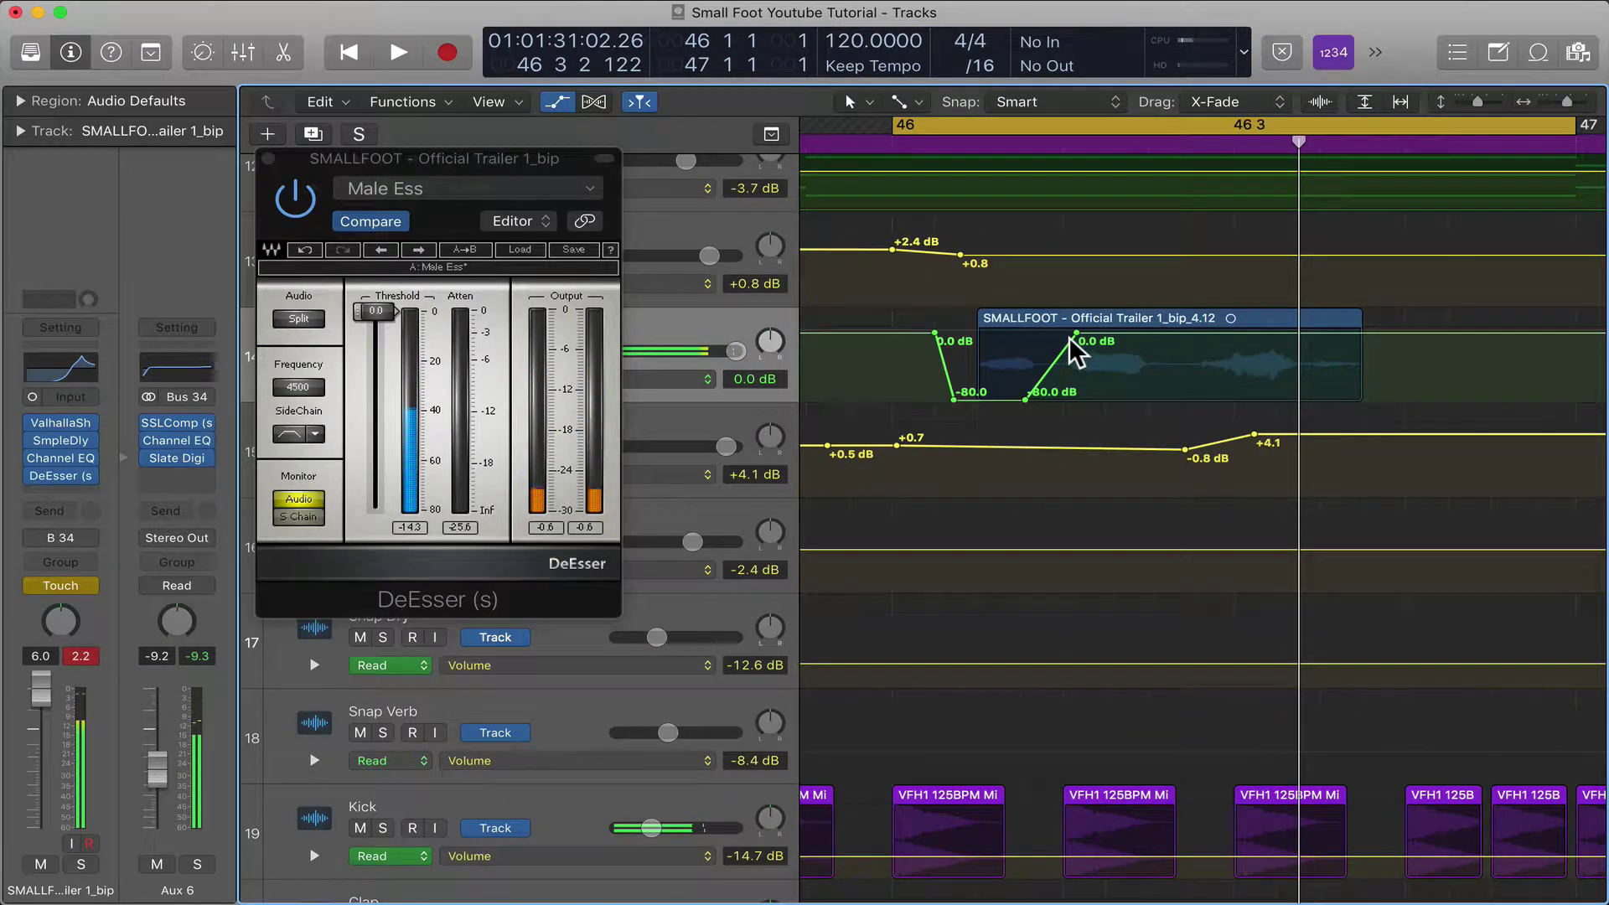
Step: Shift the threshold dip's return ramp later so the dip also covers the second syllable, and audition the loop
{"action": "left_click_drag", "start_coordinate": [1067, 339], "coordinate": [1174, 335]}
{"action": "key", "text": "space"}
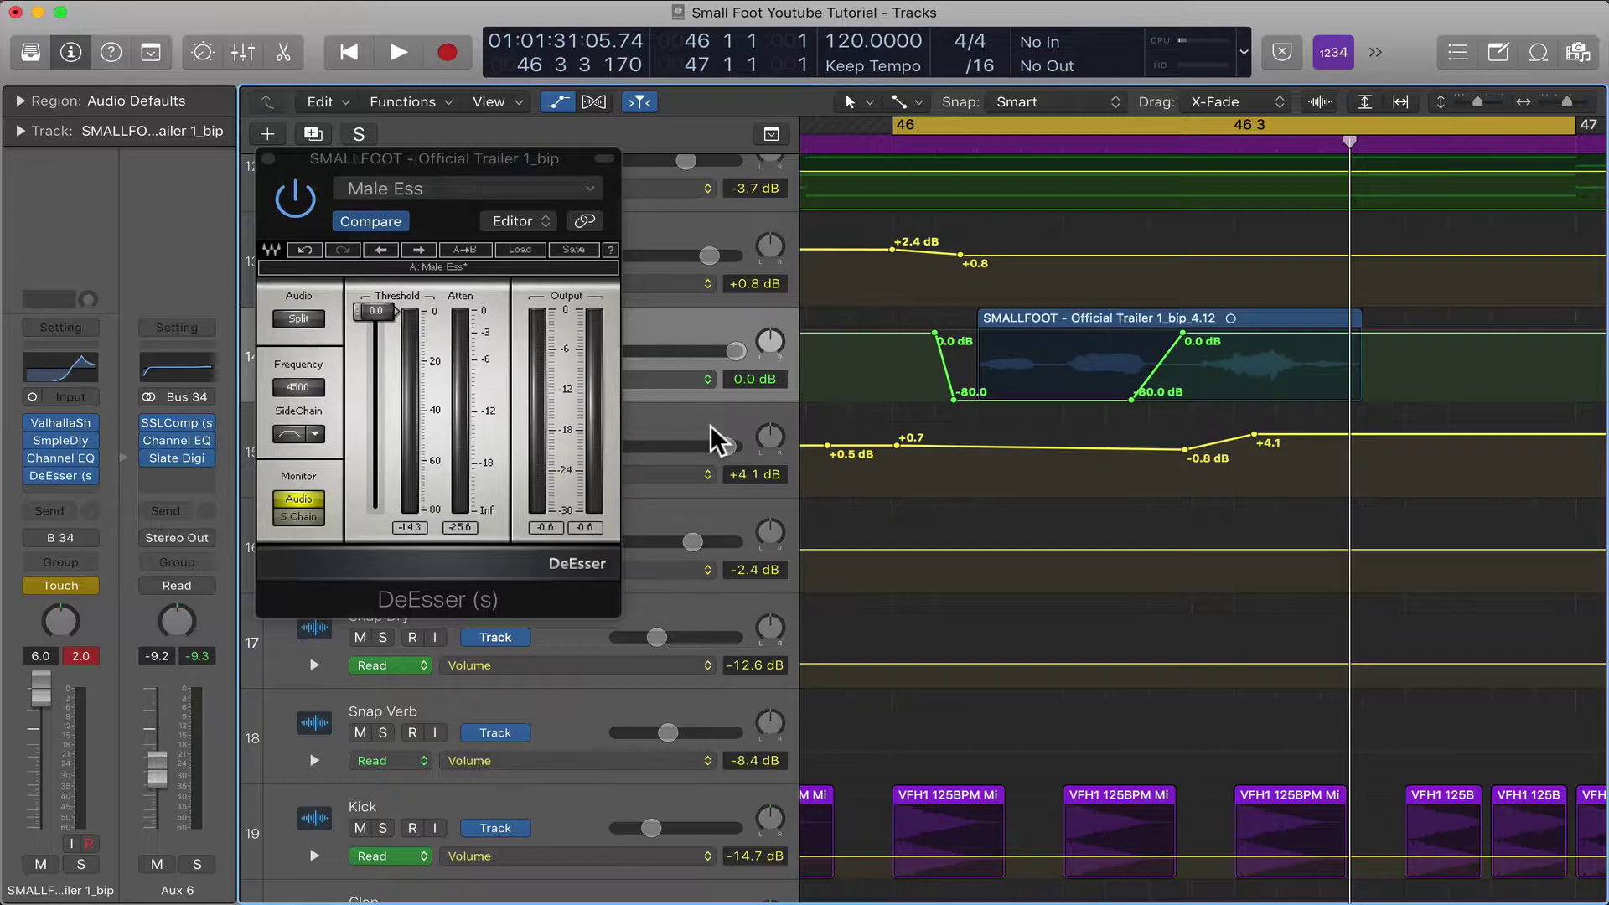
{"action": "mouse_move", "coordinate": [40, 478]}
{"action": "key", "text": "space"}
{"action": "key", "text": "space"}
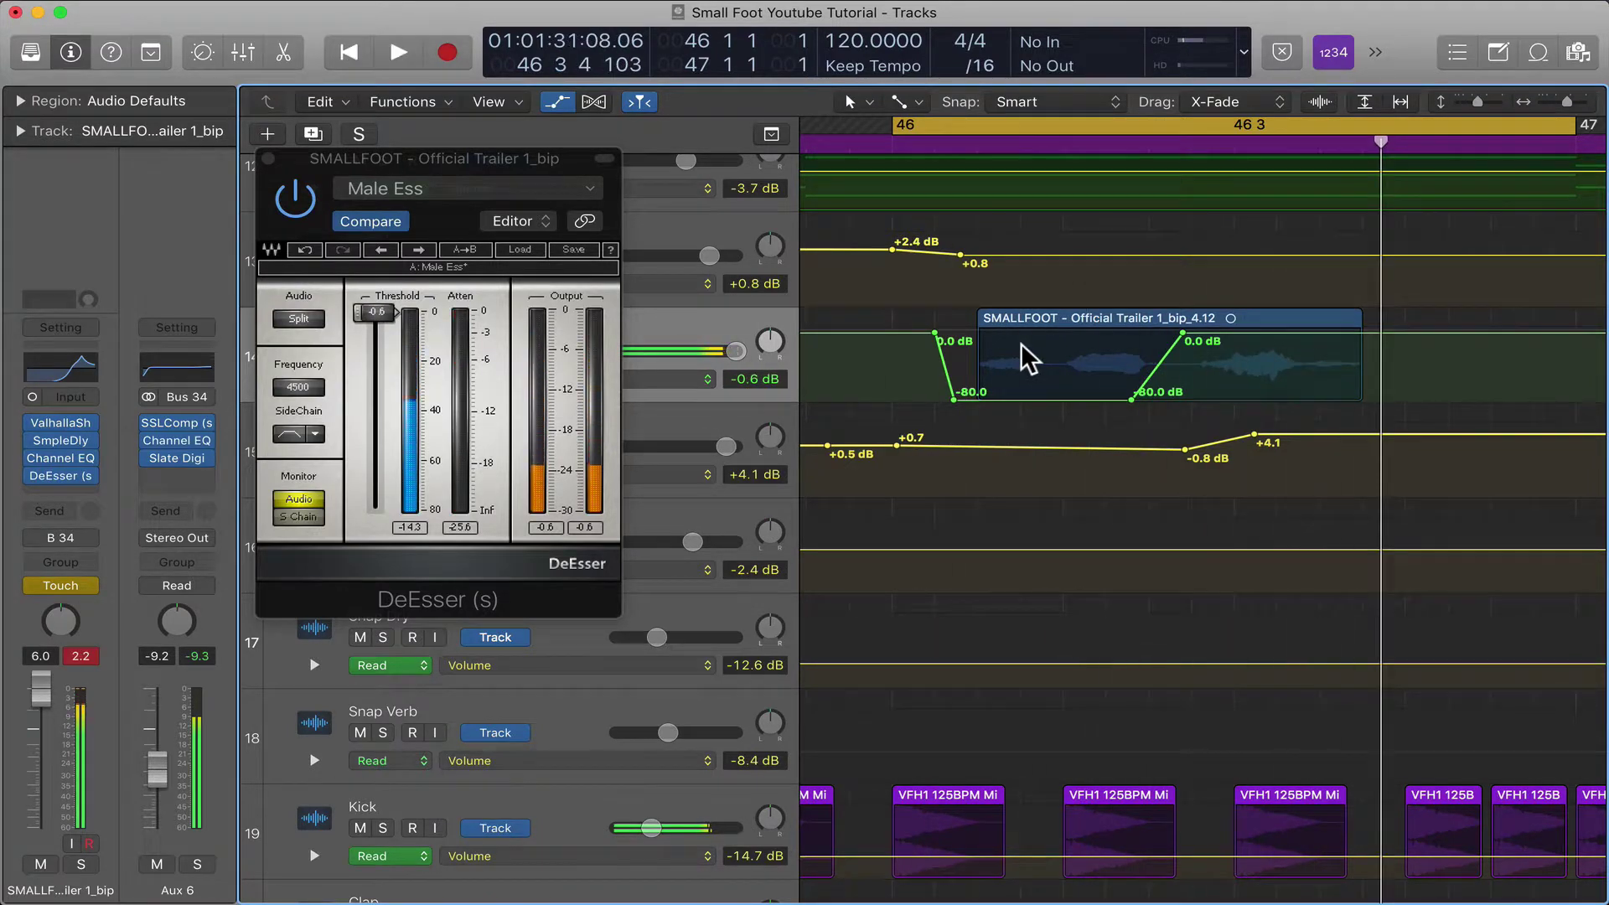
Step: Lower track 14's threshold automation to -25.8 dB after the dip and to -62.0 dB from the third syllable, and audition the loop
{"action": "left_click_drag", "start_coordinate": [1279, 326], "coordinate": [1280, 350]}
{"action": "key", "text": "space"}
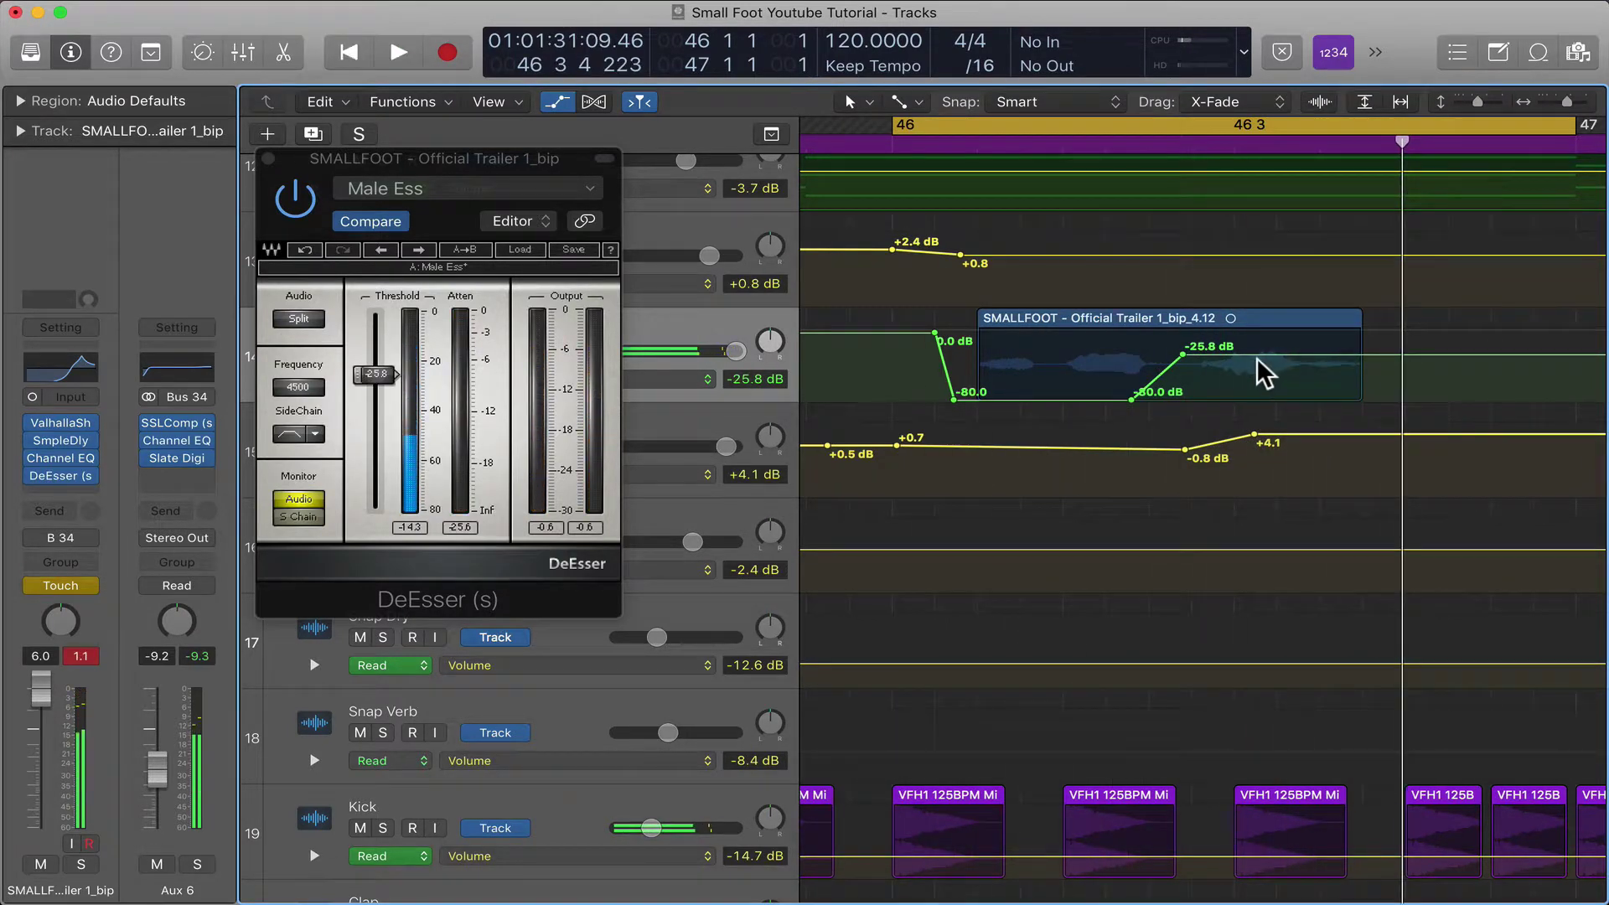
{"action": "left_click", "coordinate": [1255, 356]}
{"action": "left_click_drag", "start_coordinate": [1305, 351], "coordinate": [1305, 384]}
{"action": "key", "text": "space"}
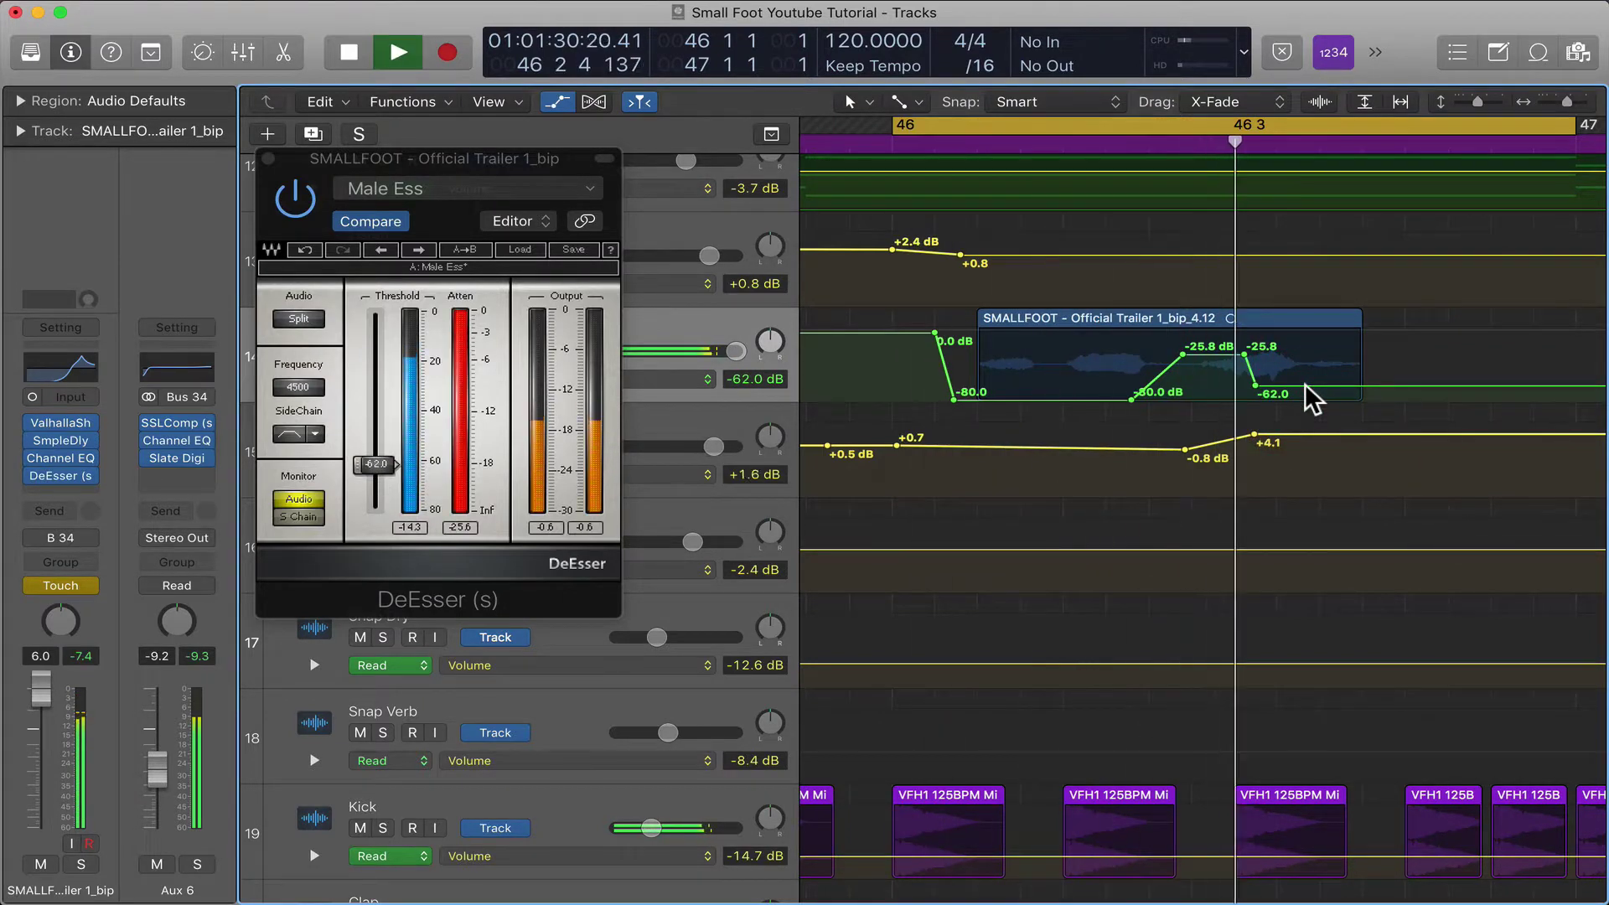
{"action": "key", "text": "space"}
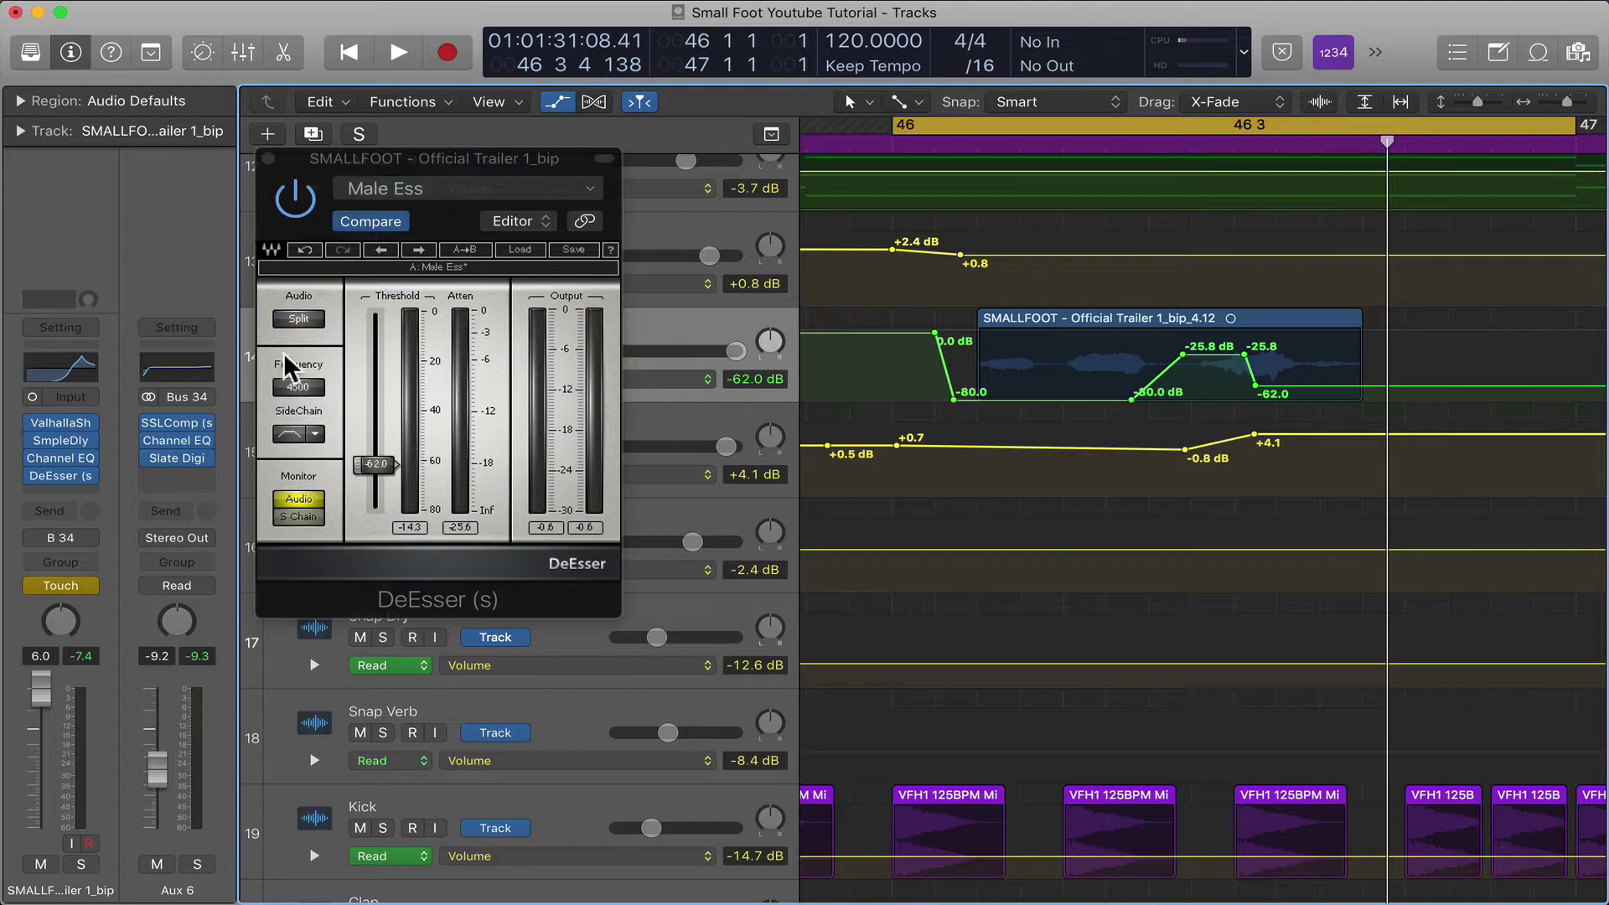
Step: Record DeEsser Frequency automation on track 14 by varying the frequency while the loop plays
{"action": "key", "text": "space"}
{"action": "left_click_drag", "start_coordinate": [300, 380], "coordinate": [300, 367]}
{"action": "key", "text": "space"}
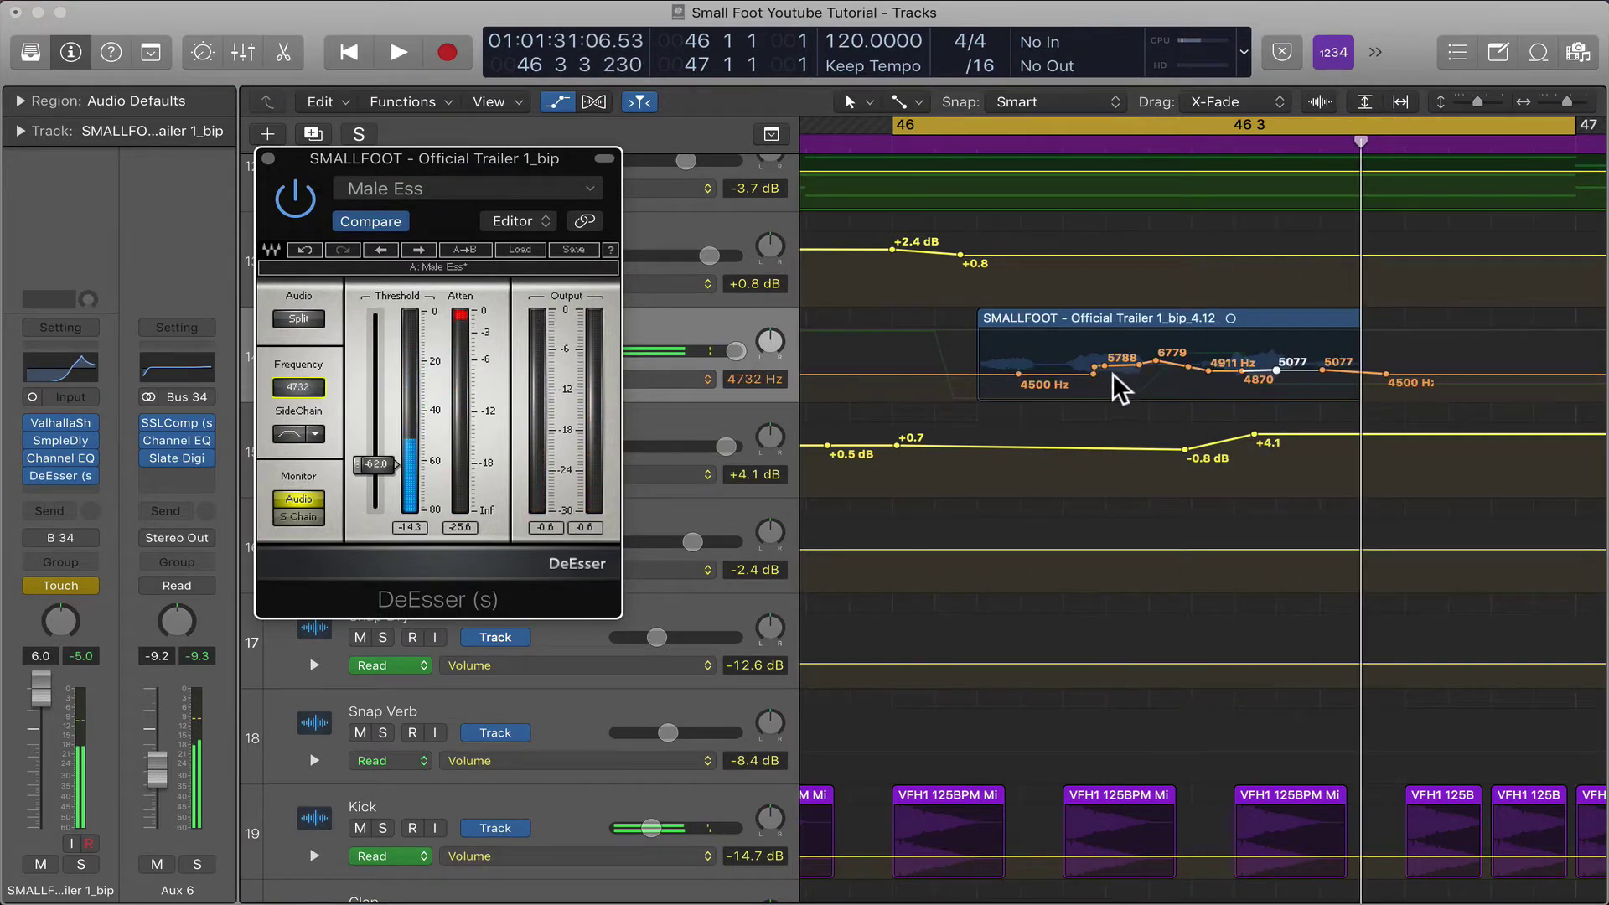
Step: Set the frequency automation to 3584 Hz over the first syllable and 8622 to 8951 Hz over the second, and audition the loop
{"action": "left_click_drag", "start_coordinate": [1047, 374], "coordinate": [1022, 387]}
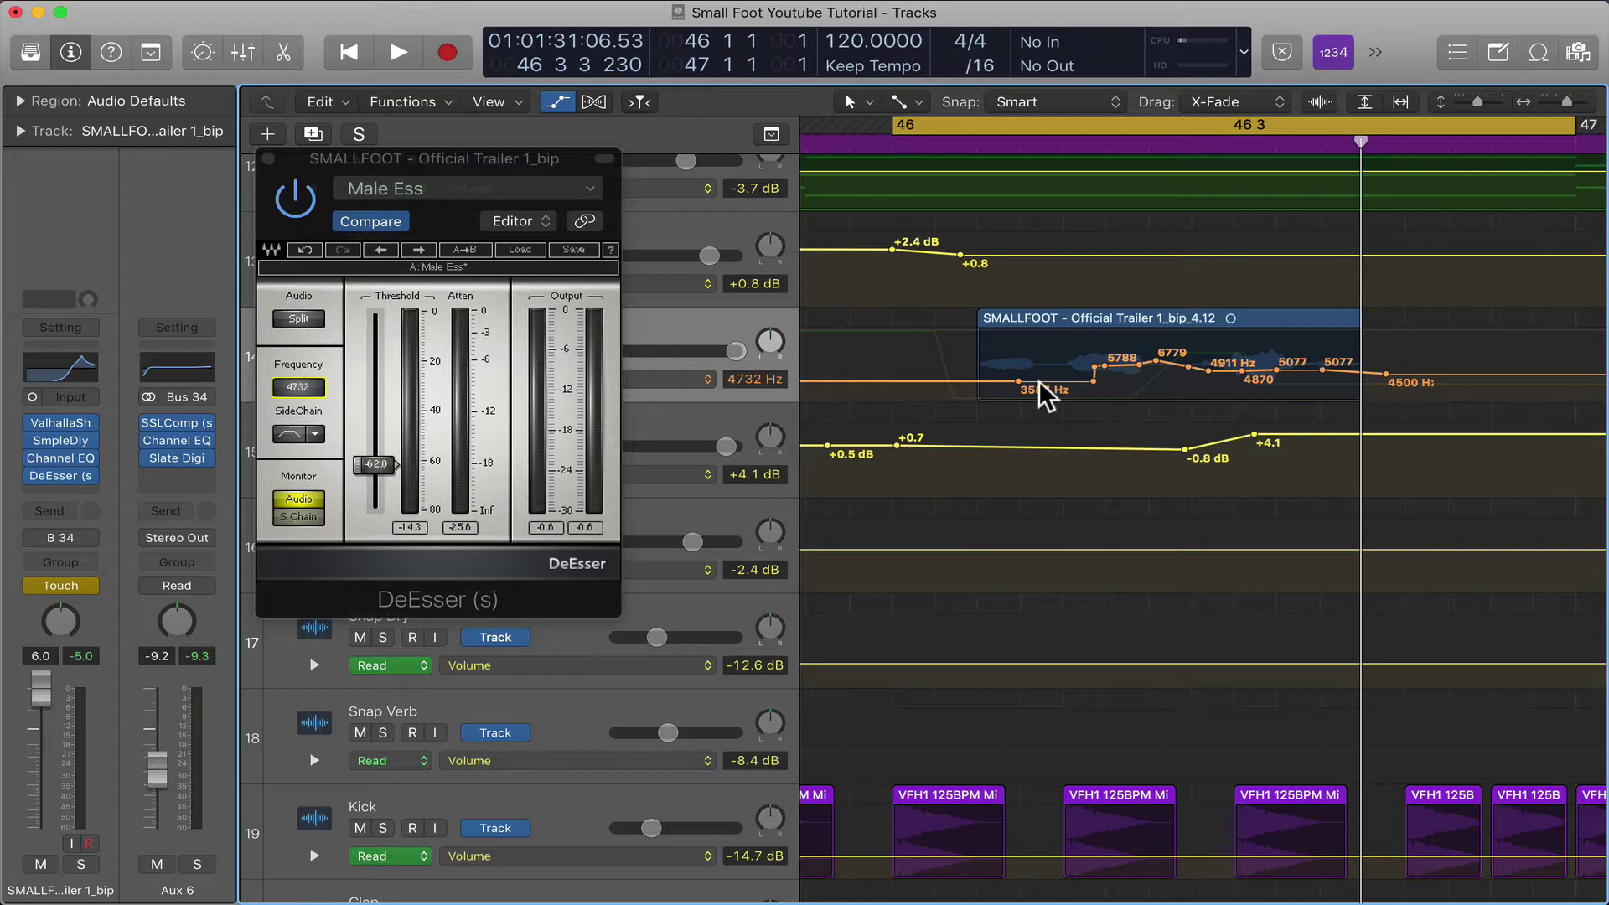
{"action": "mouse_move", "coordinate": [1118, 362]}
{"action": "left_mouse_down"}
{"action": "mouse_move", "coordinate": [1131, 354]}
{"action": "mouse_move", "coordinate": [1117, 351]}
{"action": "left_mouse_up"}
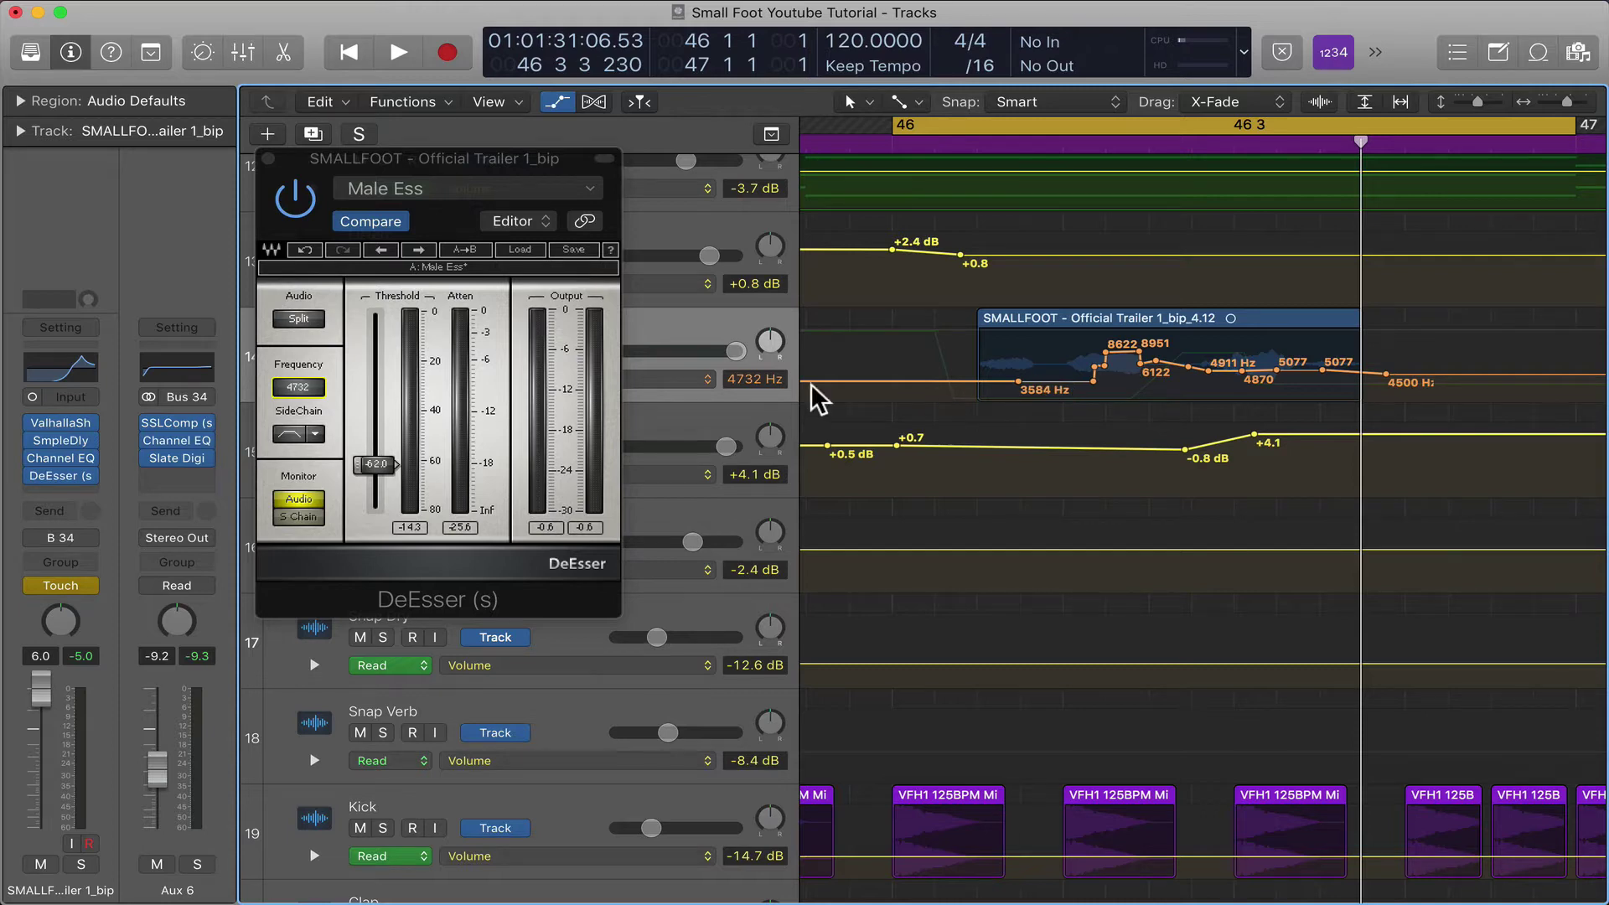
{"action": "key", "text": "space"}
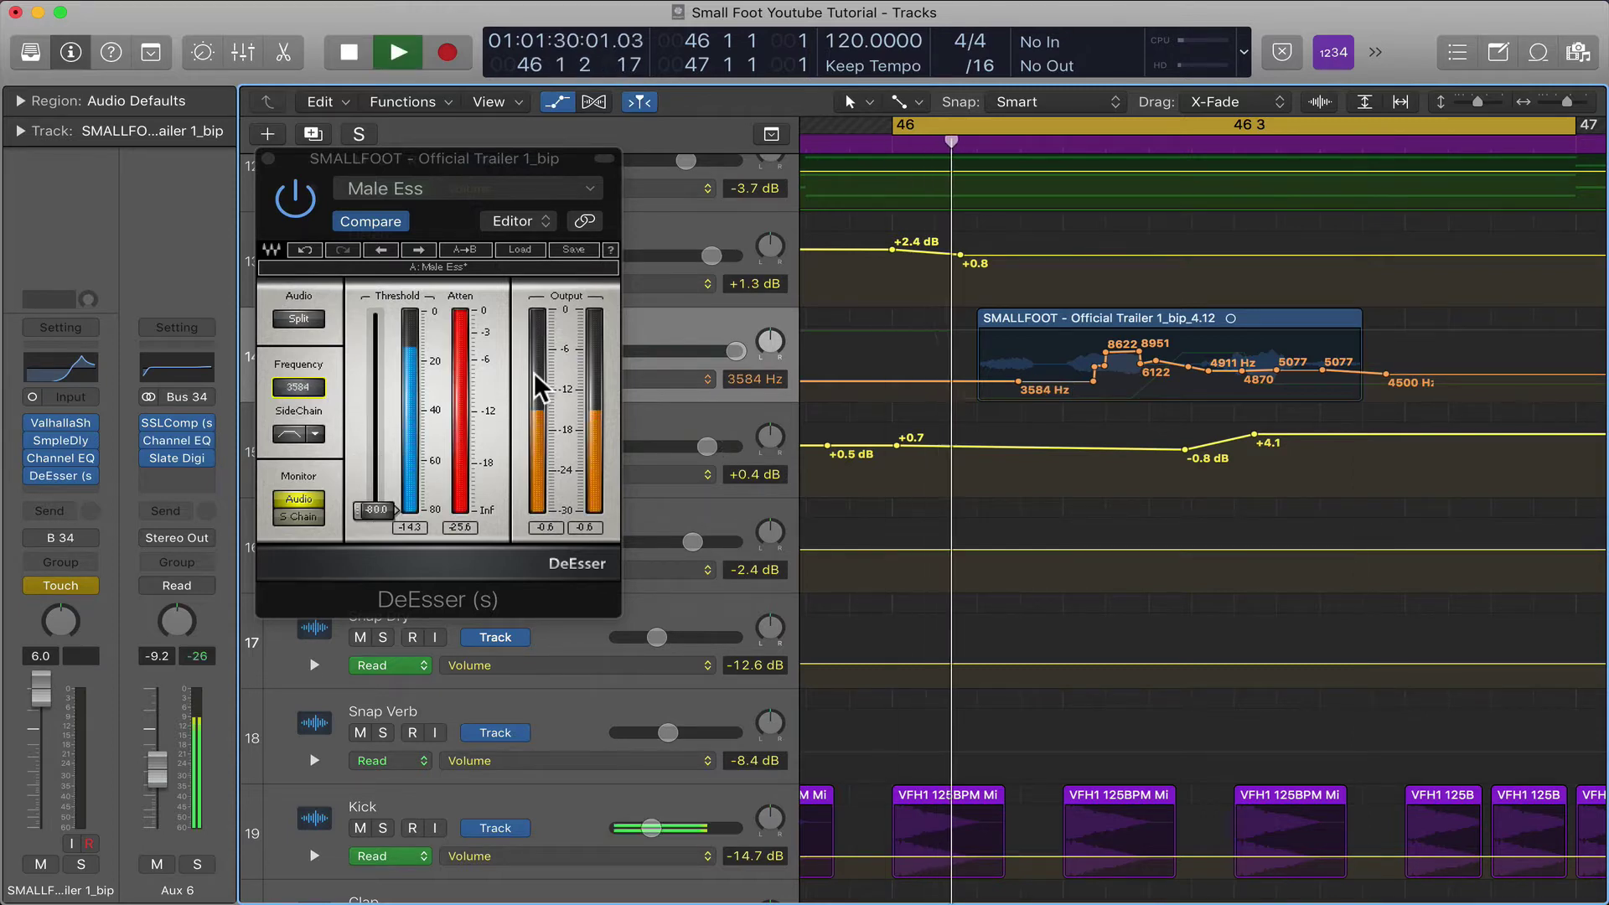
{"action": "key", "text": "space"}
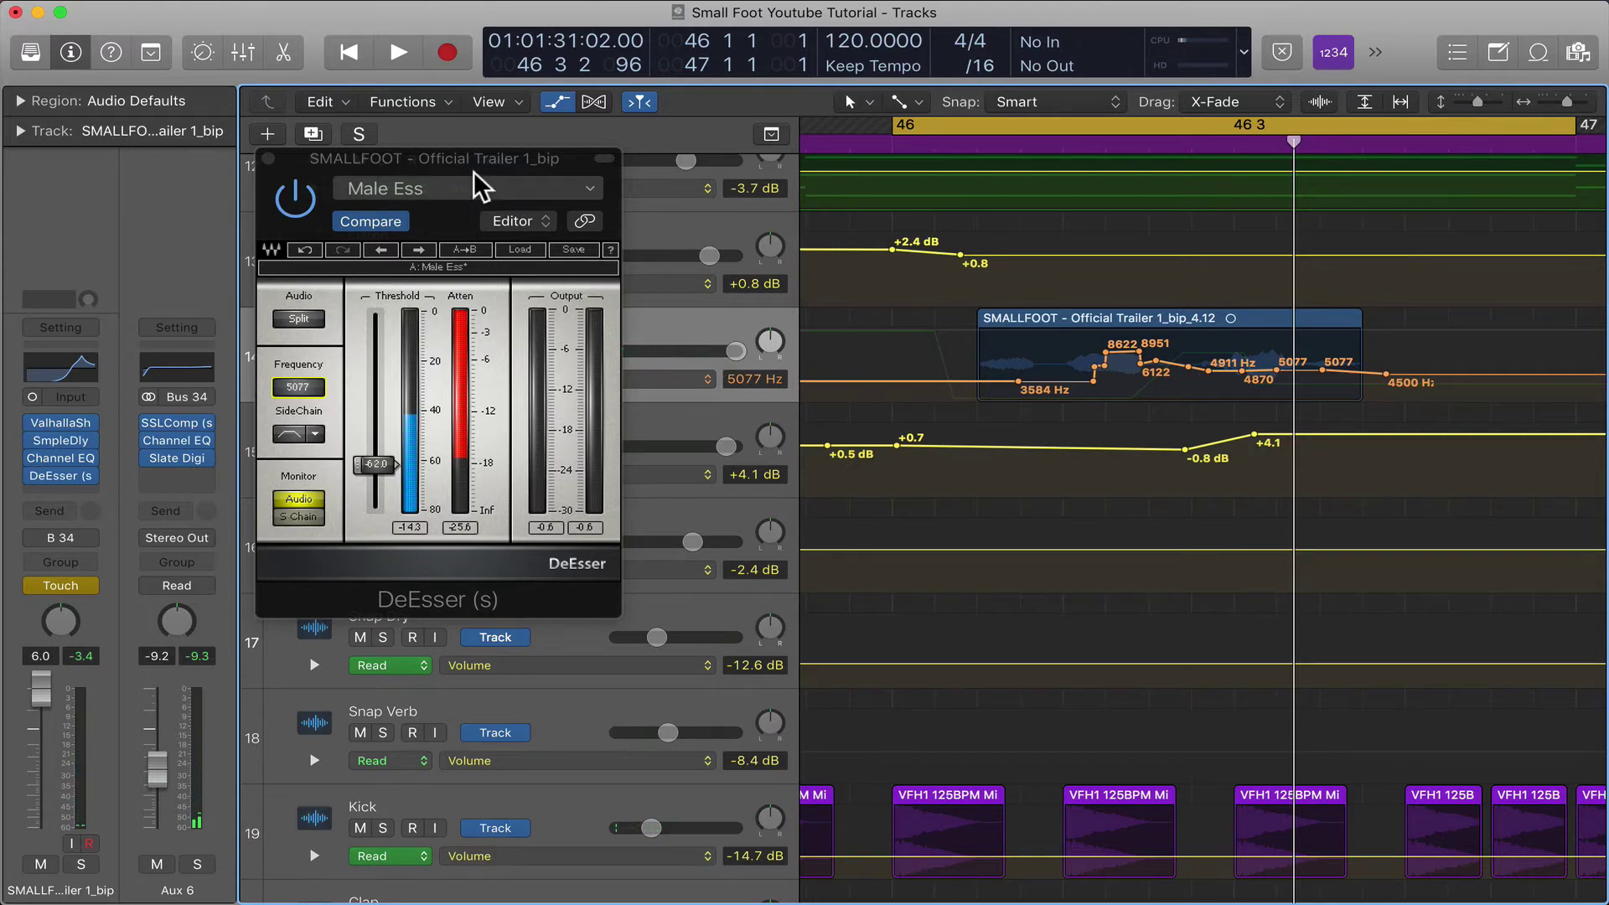
{"action": "left_click_drag", "start_coordinate": [480, 160], "coordinate": [538, 164]}
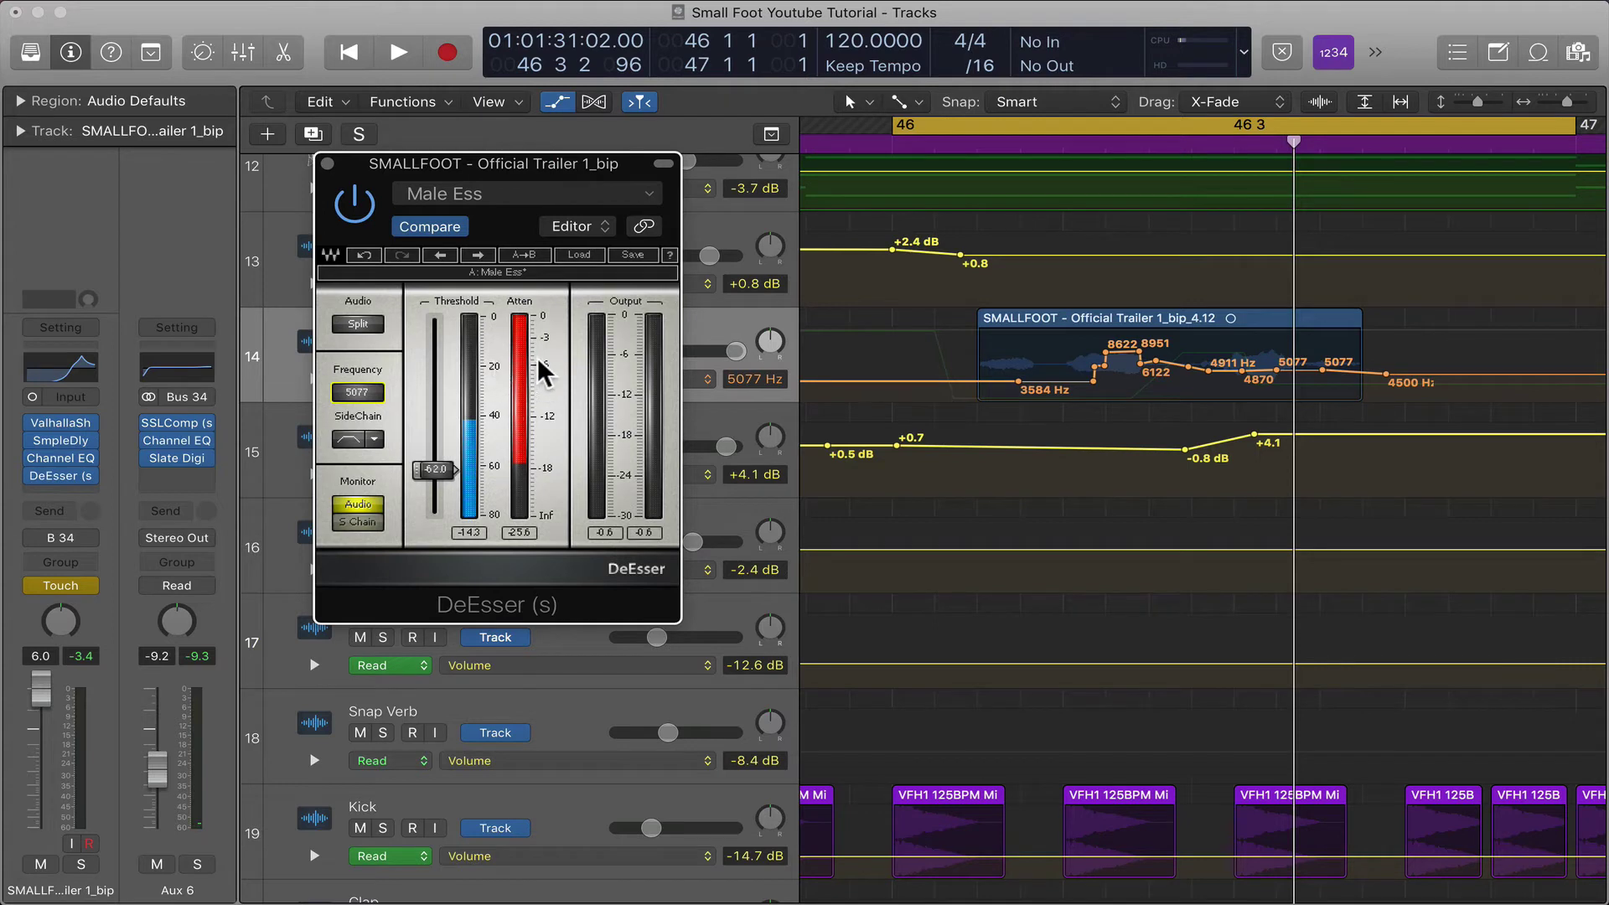